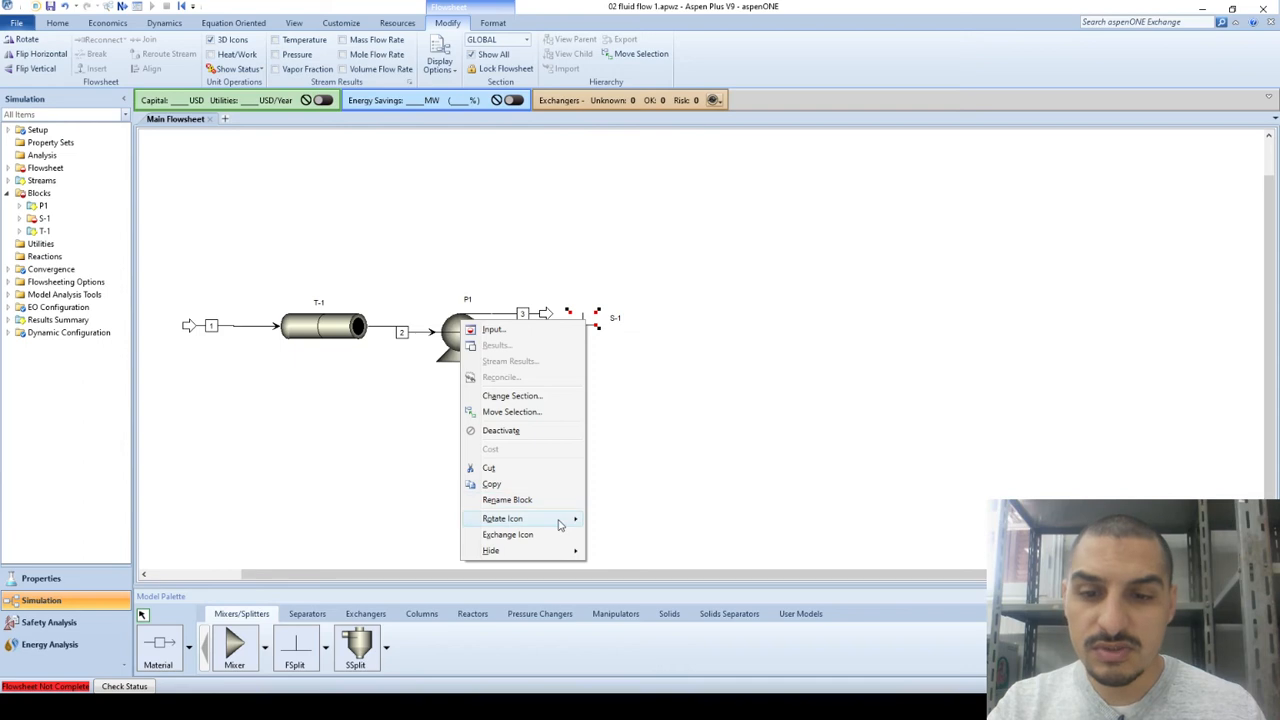
# Step: Rotate the S-1 splitter icon left and align it with the end of stream 3
pyautogui.moveTo(560, 522)
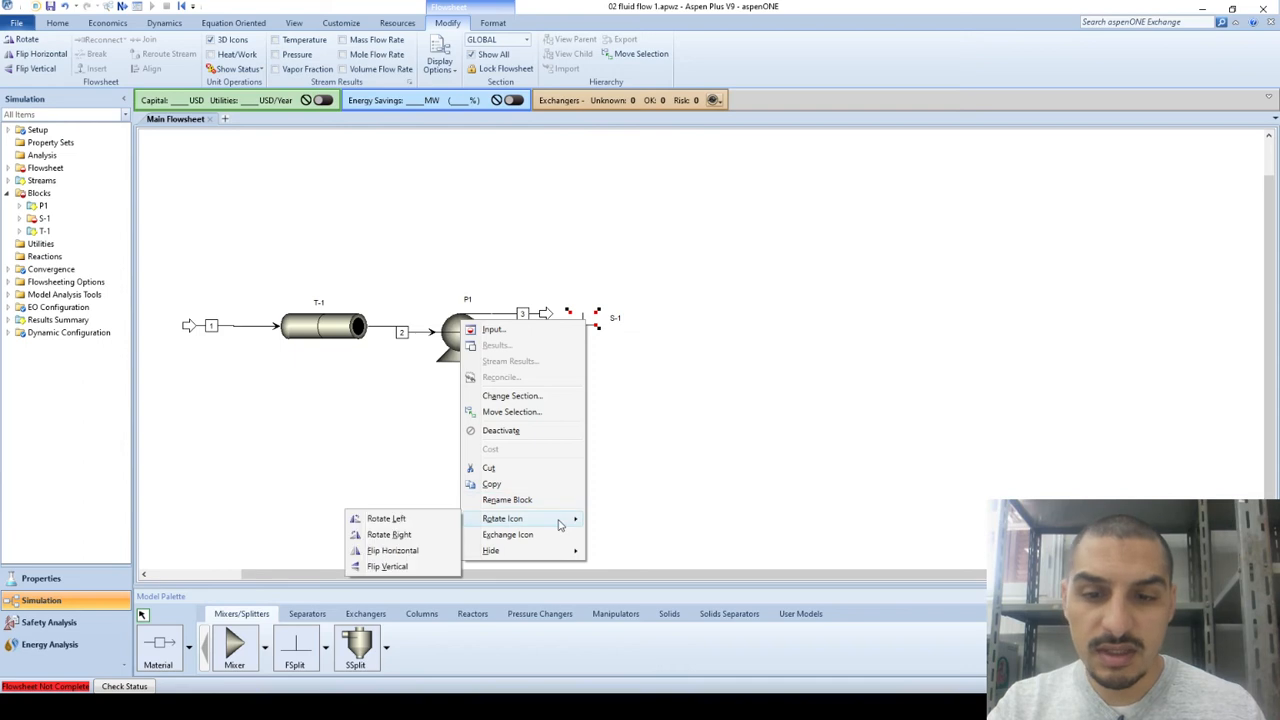
pyautogui.click(399, 520)
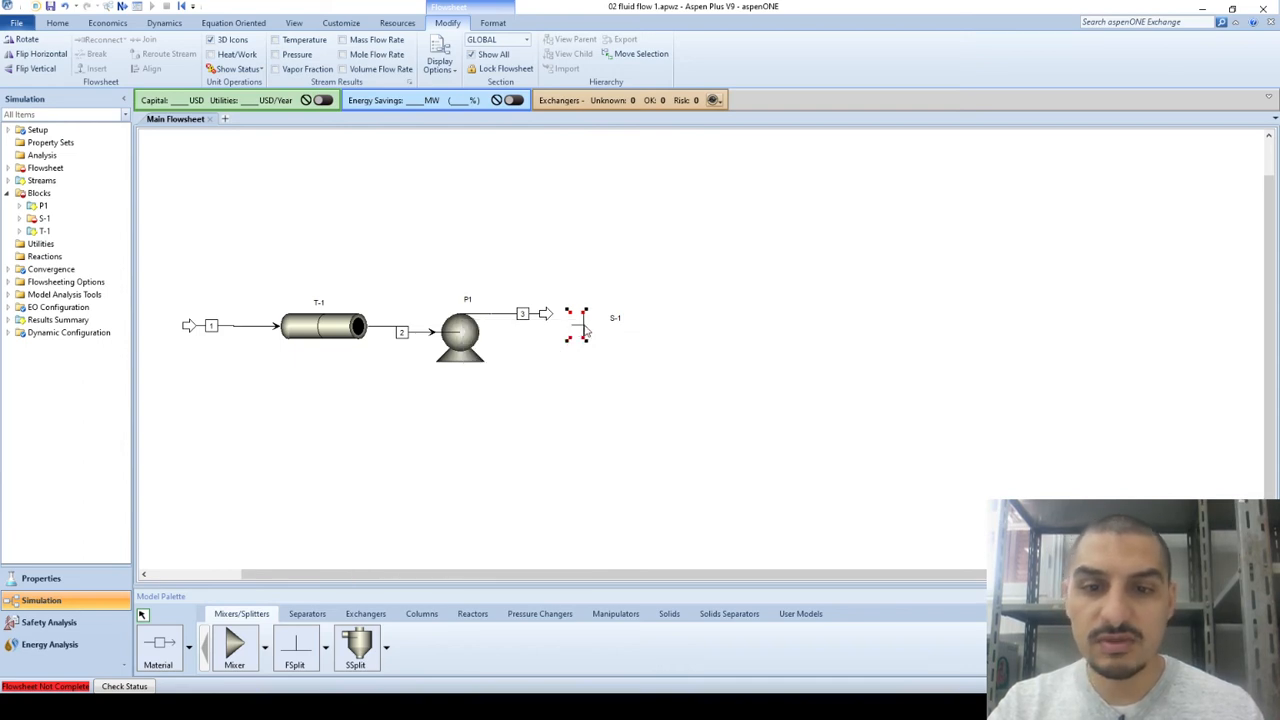
pyautogui.click(632, 384)
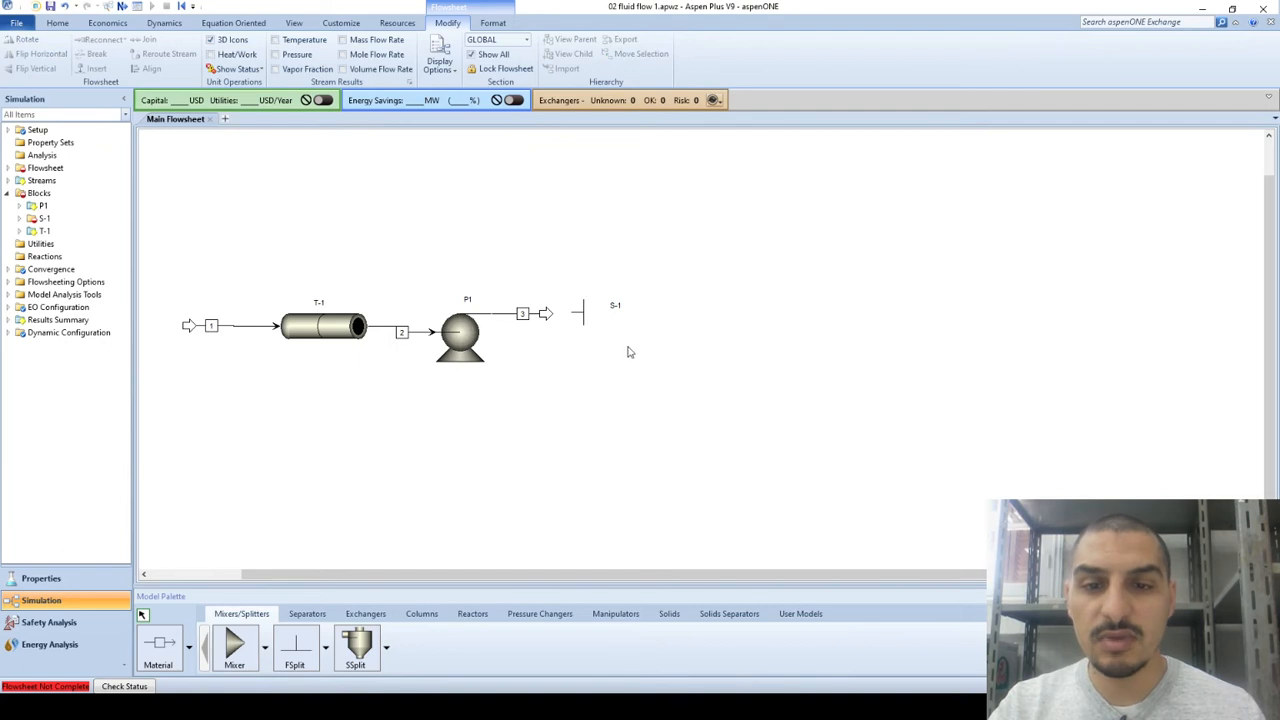
pyautogui.click(486, 22)
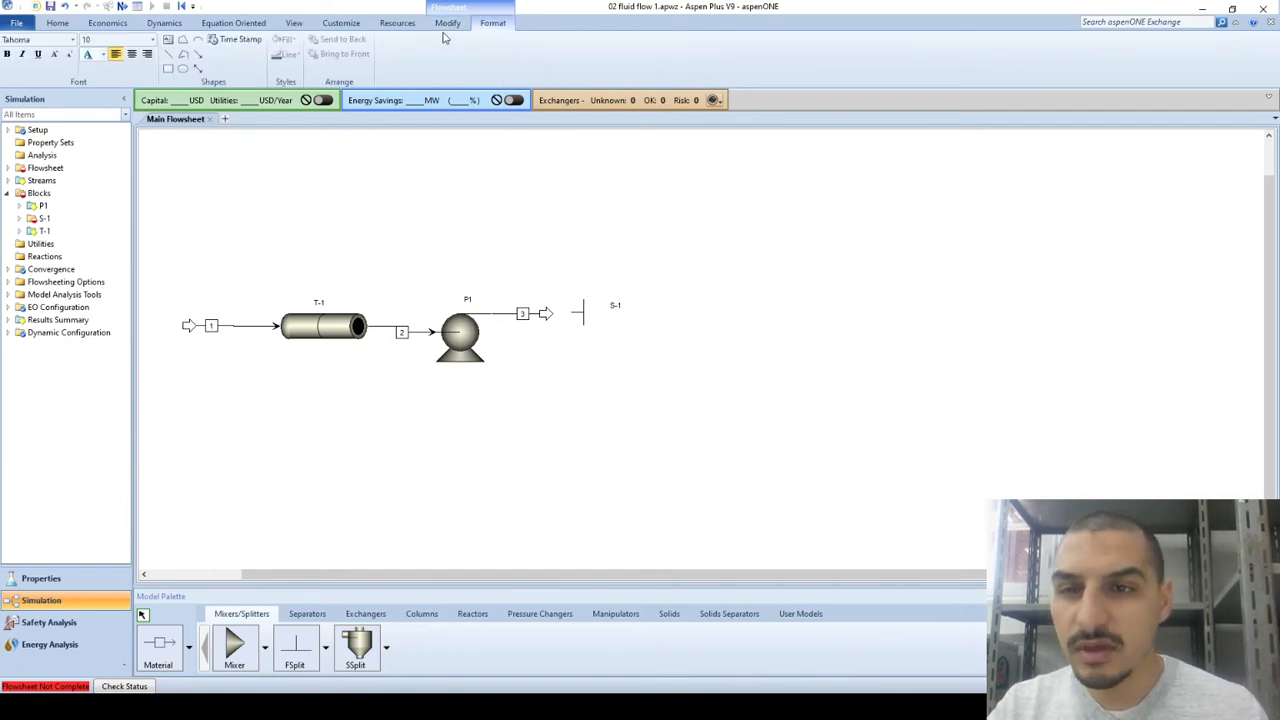
pyautogui.click(446, 23)
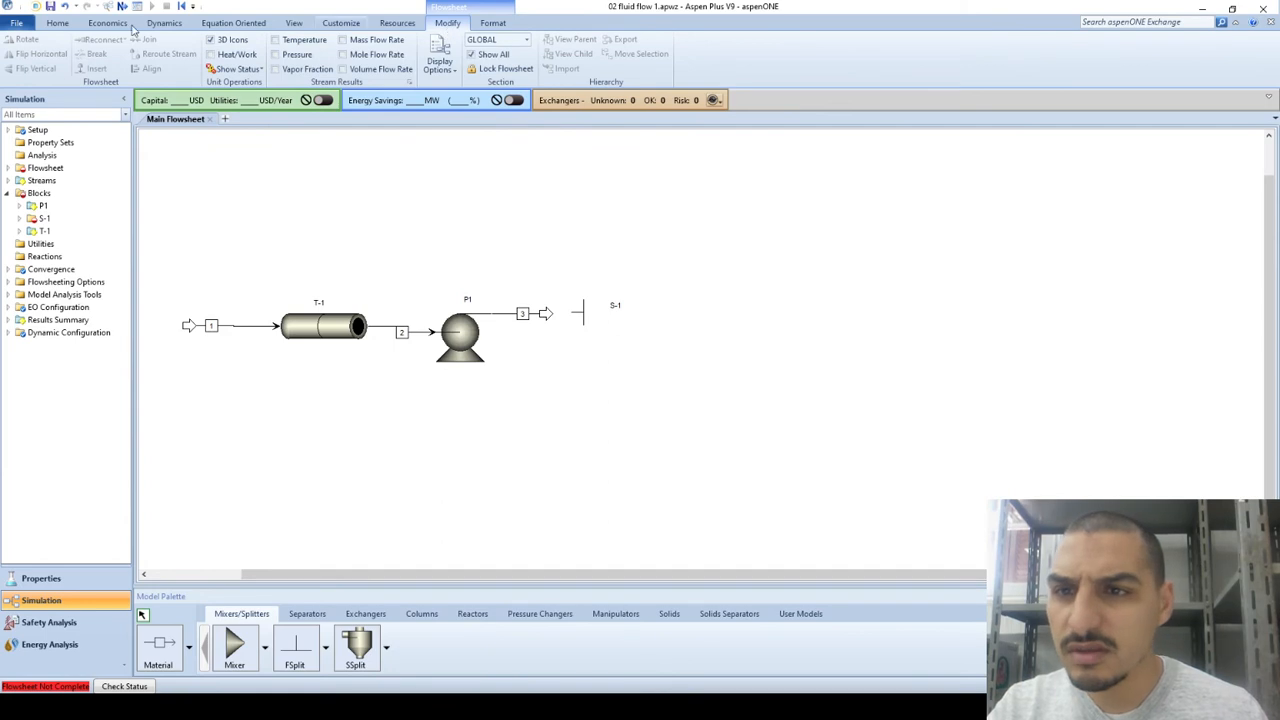
pyautogui.click(64, 22)
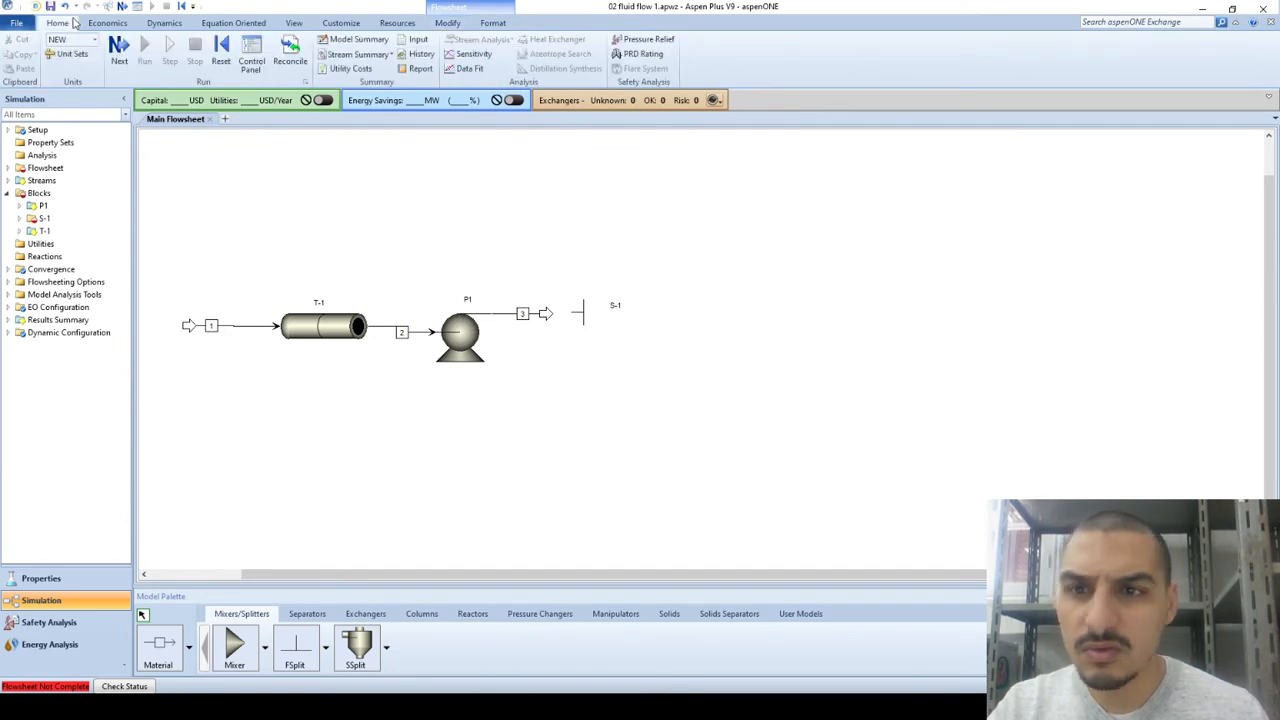
pyautogui.click(446, 23)
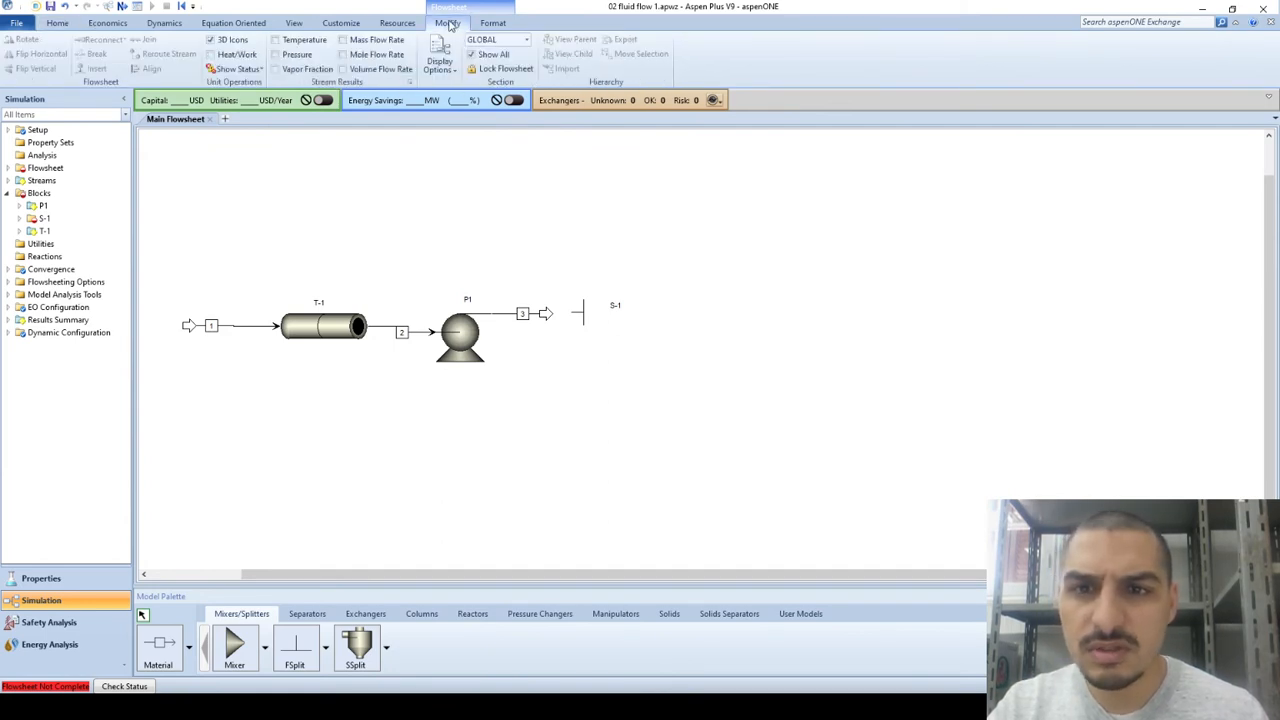
pyautogui.click(583, 313)
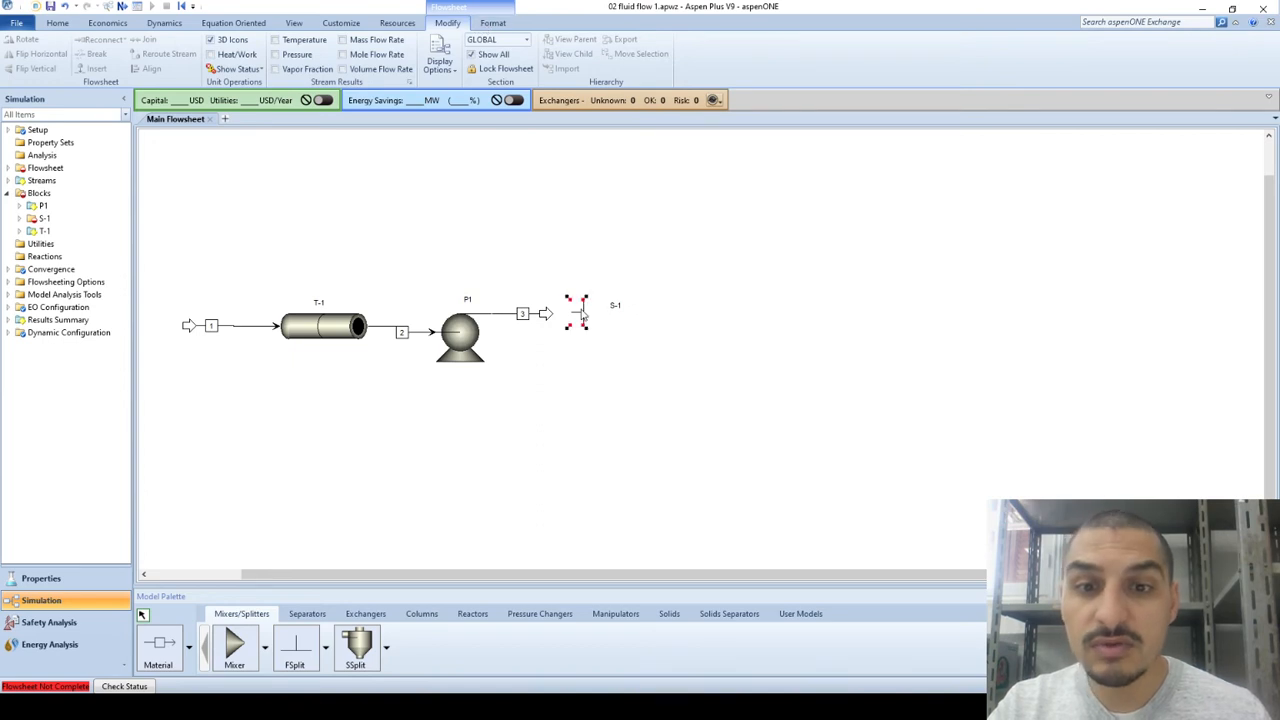
pyautogui.click(491, 22)
pyautogui.click(451, 23)
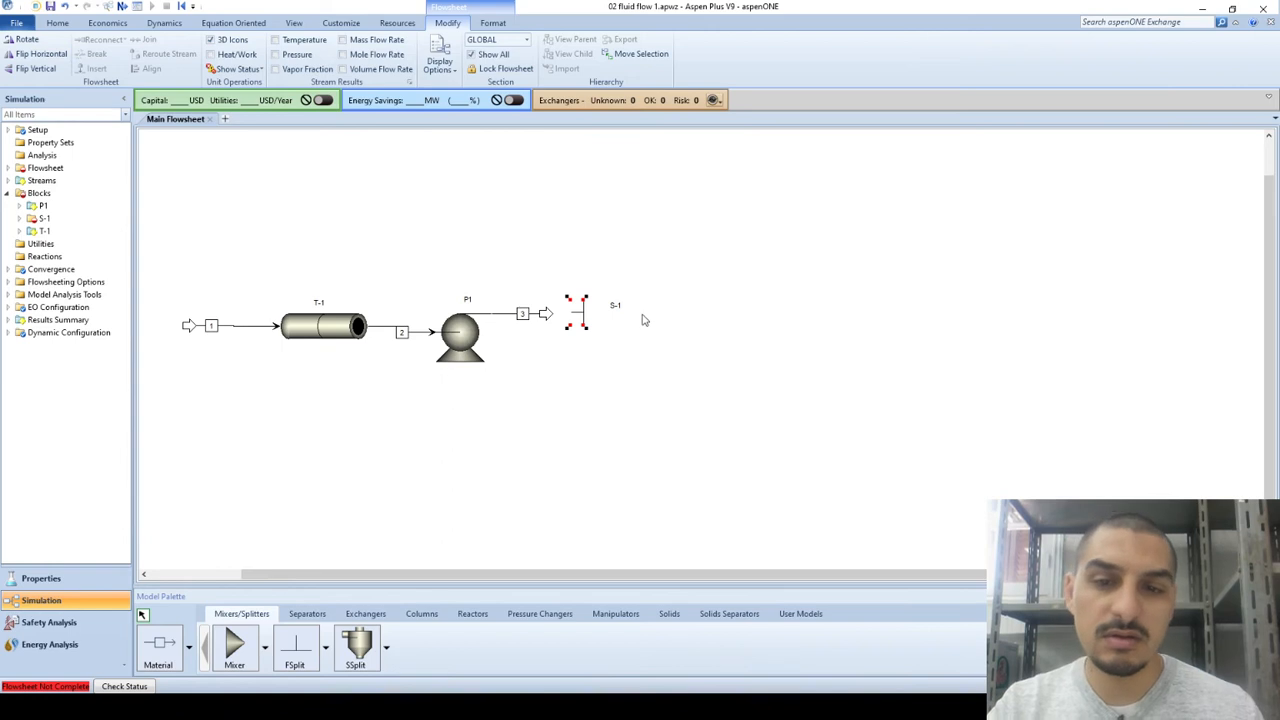
pyautogui.click(643, 317)
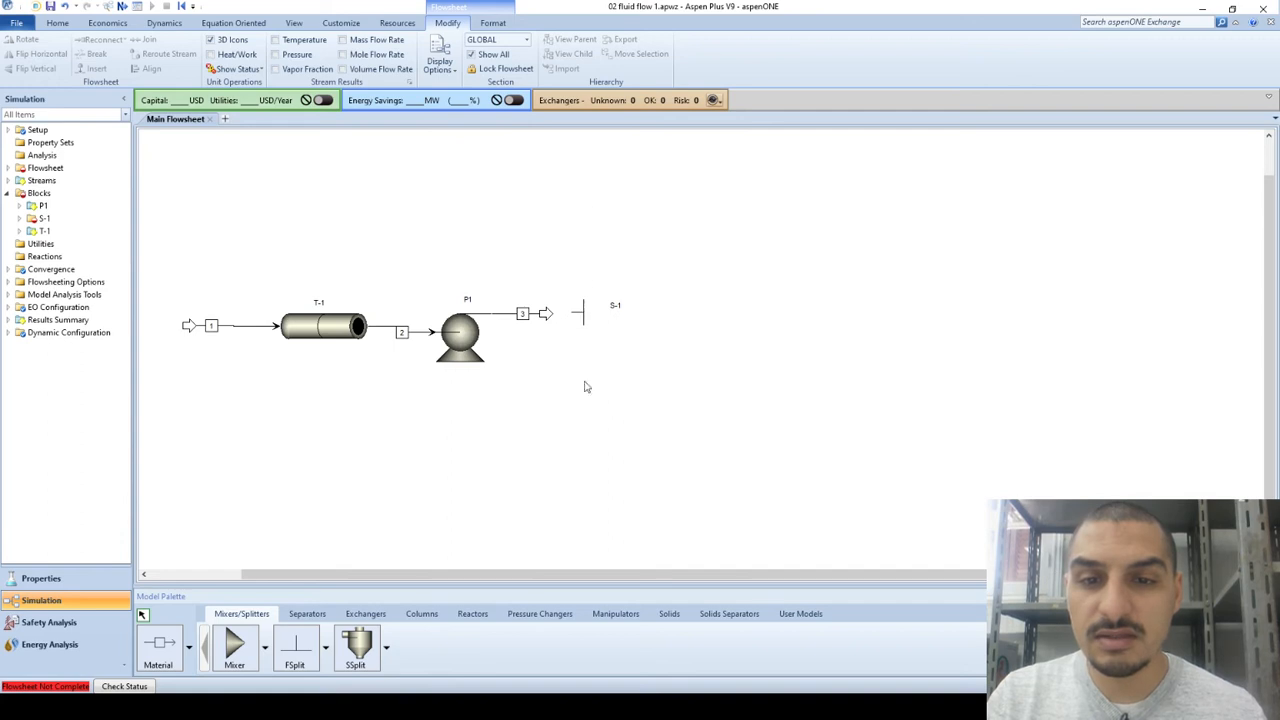
# Step: Connect the free end of stream 3 to splitter S-1 and check it against the Pipe Network Flow Diagram in Adobe Acrobat Reader
pyautogui.doubleClick(550, 315)
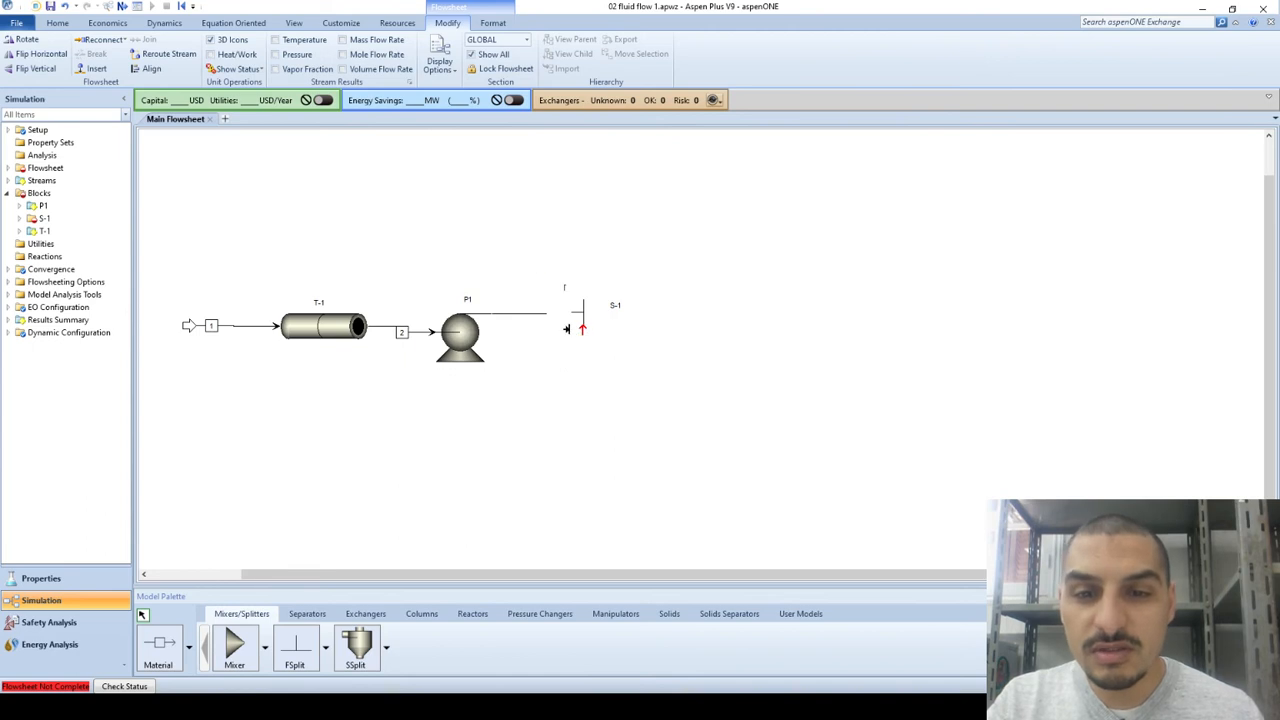
pyautogui.click(580, 318)
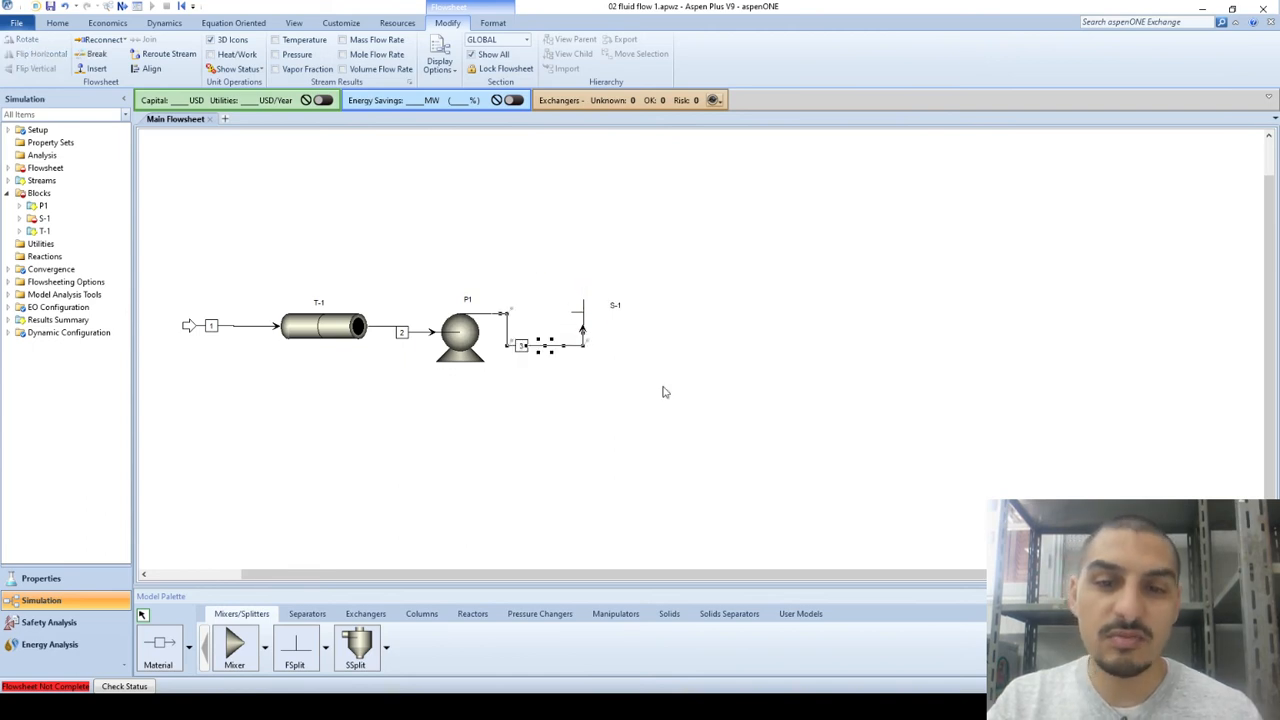
pyautogui.hotkey('alt', 'Tab')
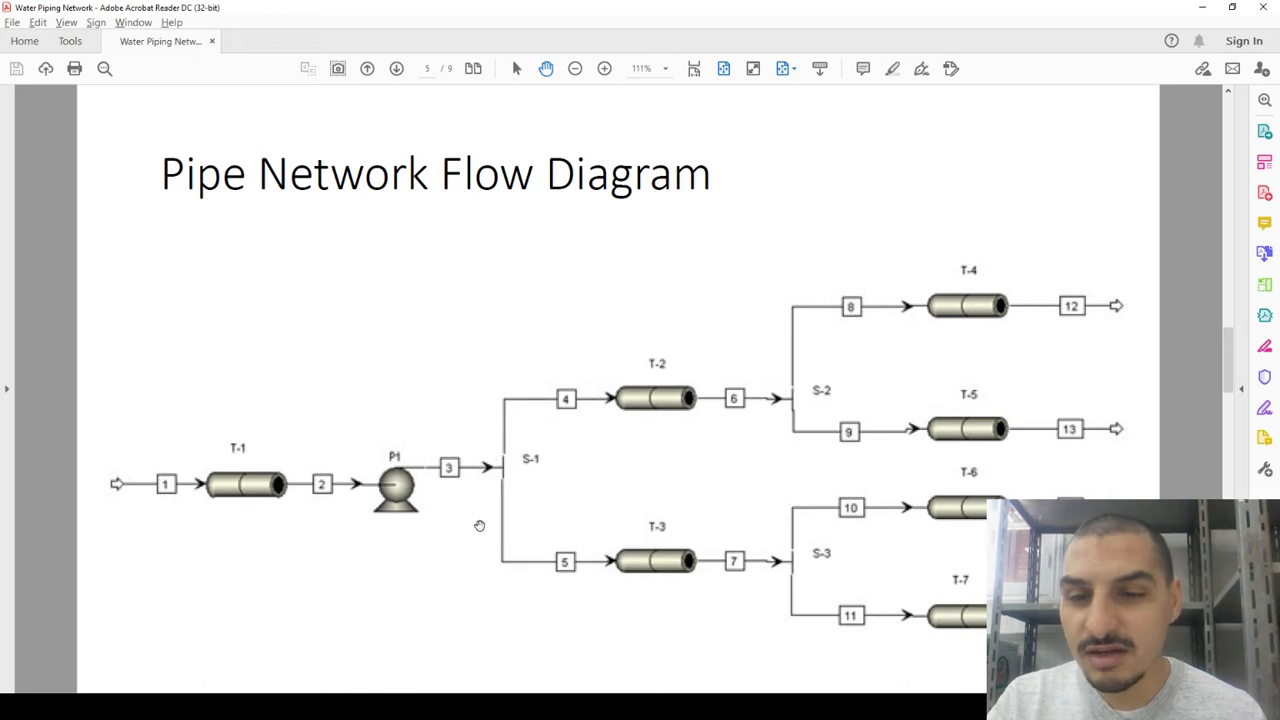
pyautogui.hotkey('alt', 'Tab')
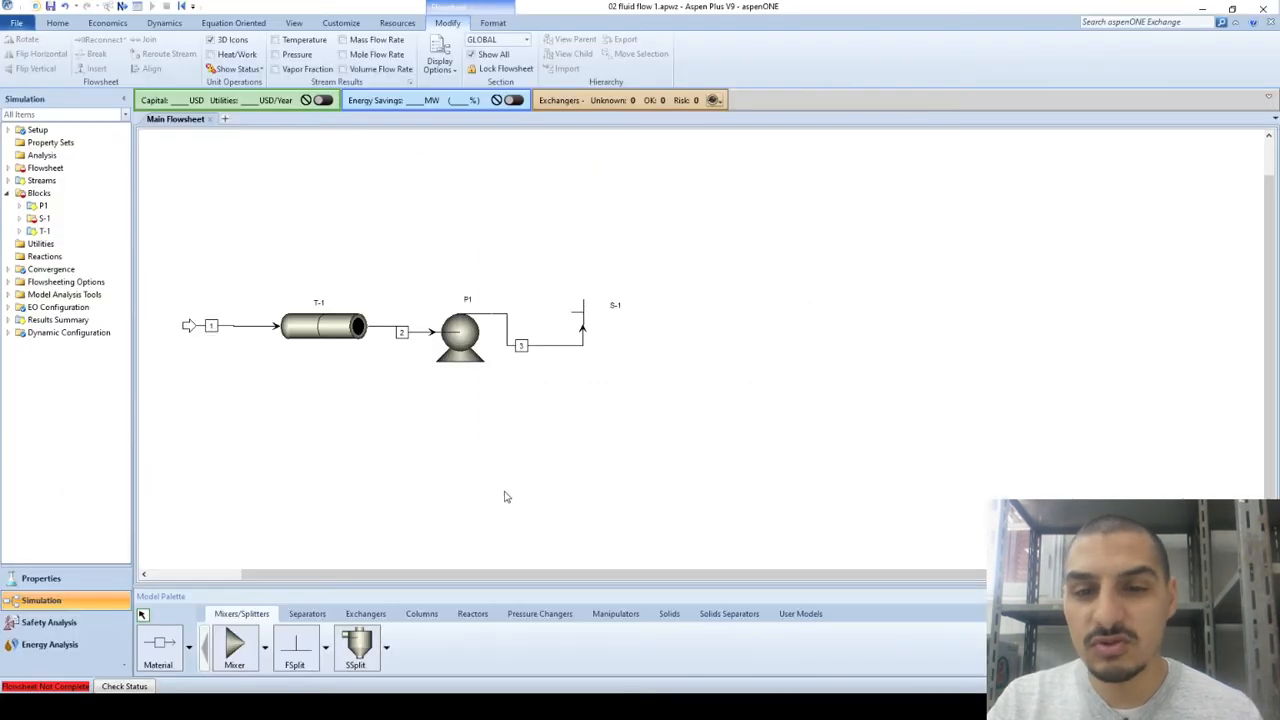
# Step: Move stream 3's inlet port on splitter S-1 to the branch facing pump P1
pyautogui.click(582, 330)
pyautogui.click(584, 330)
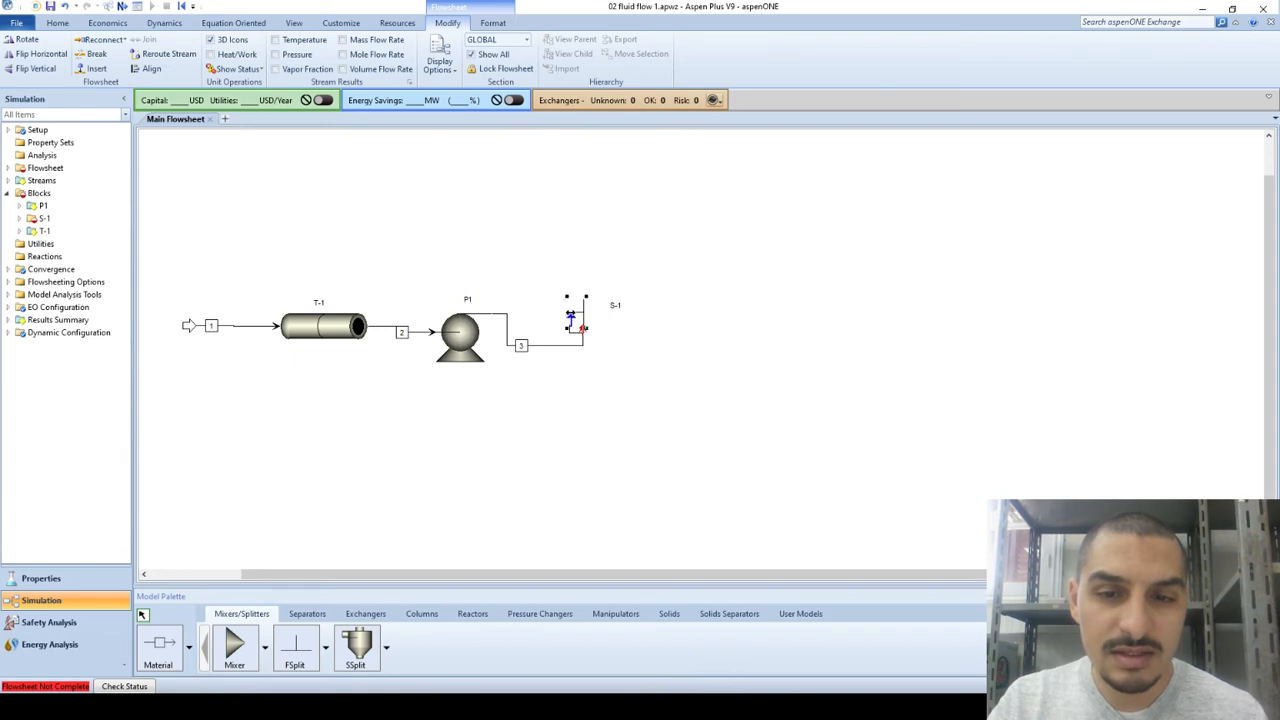
pyautogui.moveTo(571, 318); pyautogui.dragTo(568, 312)
pyautogui.click(575, 358)
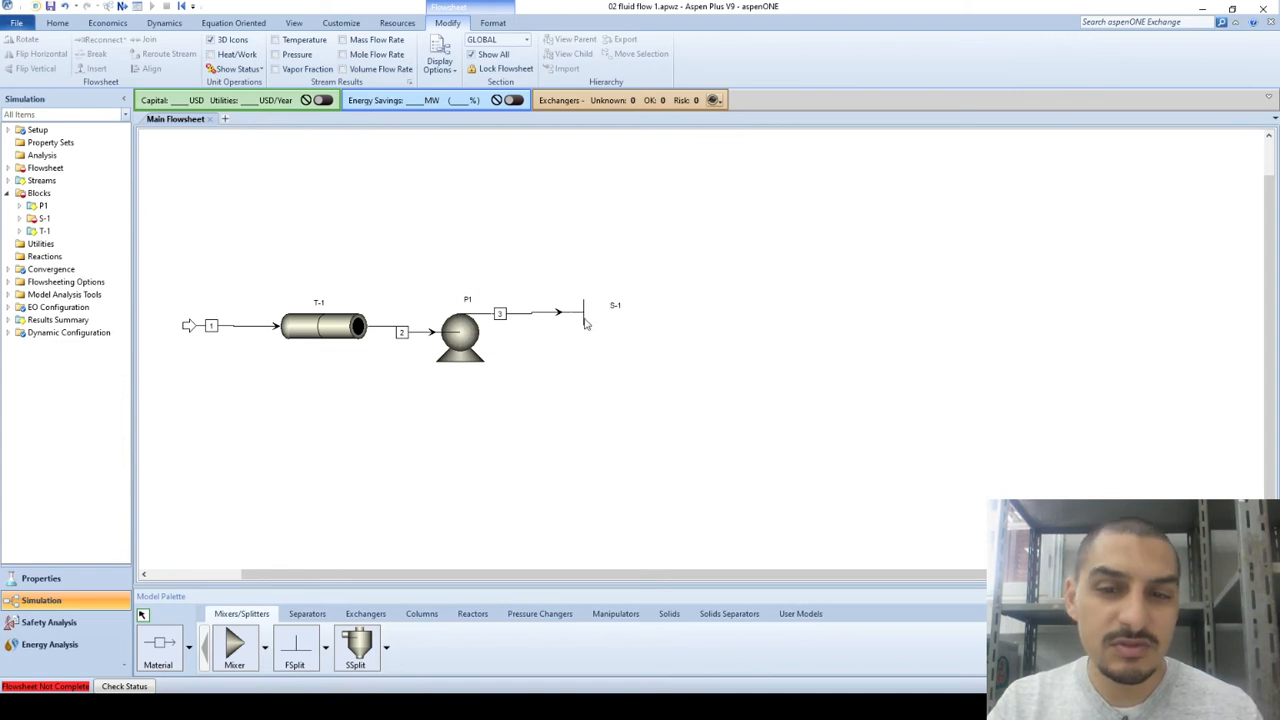
# Step: Shift splitter S-1 slightly downward and place its name label right beside the icon
pyautogui.click(584, 320)
pyautogui.moveTo(586, 323)
pyautogui.mouseDown()
pyautogui.moveTo(613, 315)
pyautogui.moveTo(597, 320)
pyautogui.mouseUp()
pyautogui.click(660, 290)
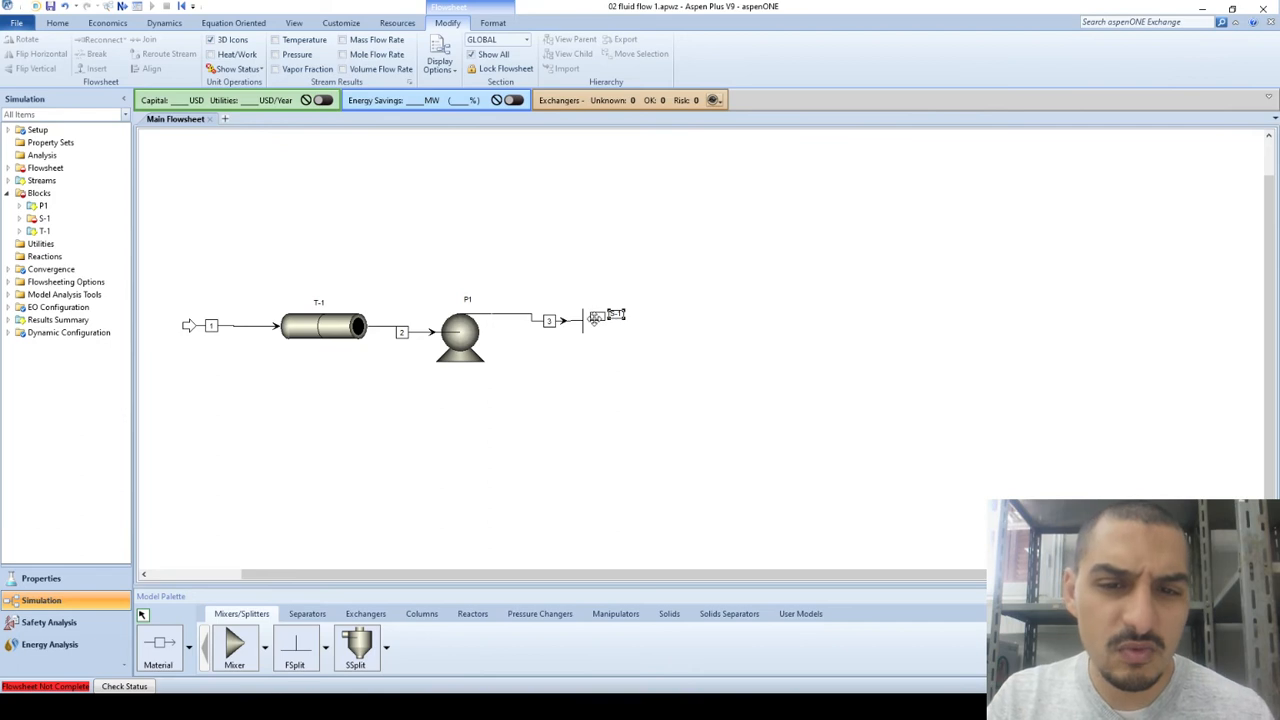
pyautogui.click(570, 371)
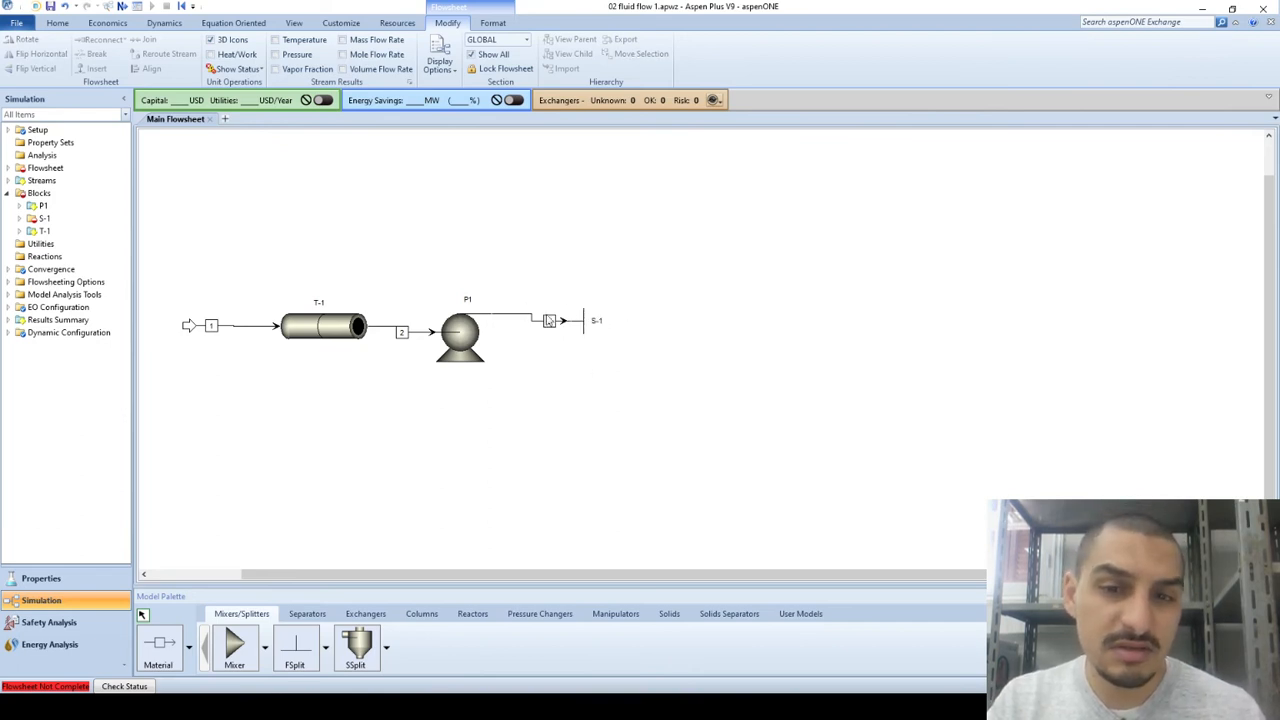
# Step: Check the flow diagram in Adobe Acrobat Reader and draw a material stream out of the upper end of splitter S-1 in Aspen Plus
pyautogui.hotkey('alt', 'Tab')
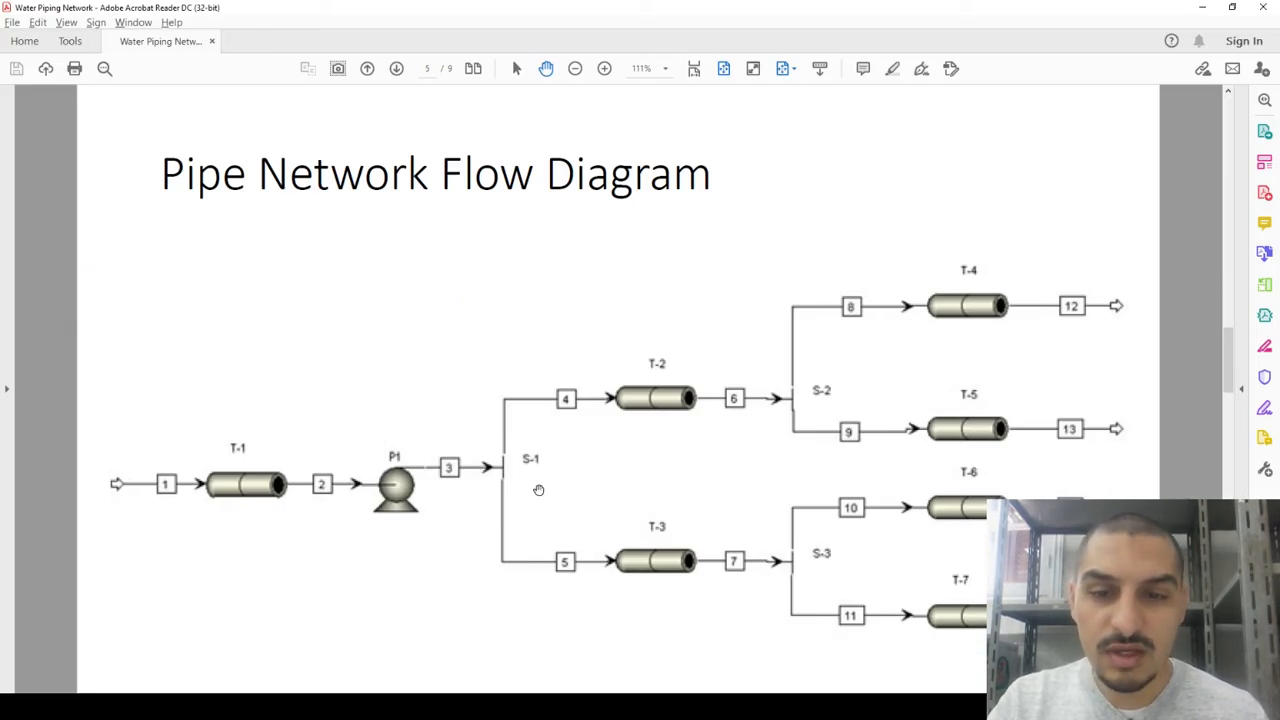
pyautogui.hotkey('alt', 'Tab')
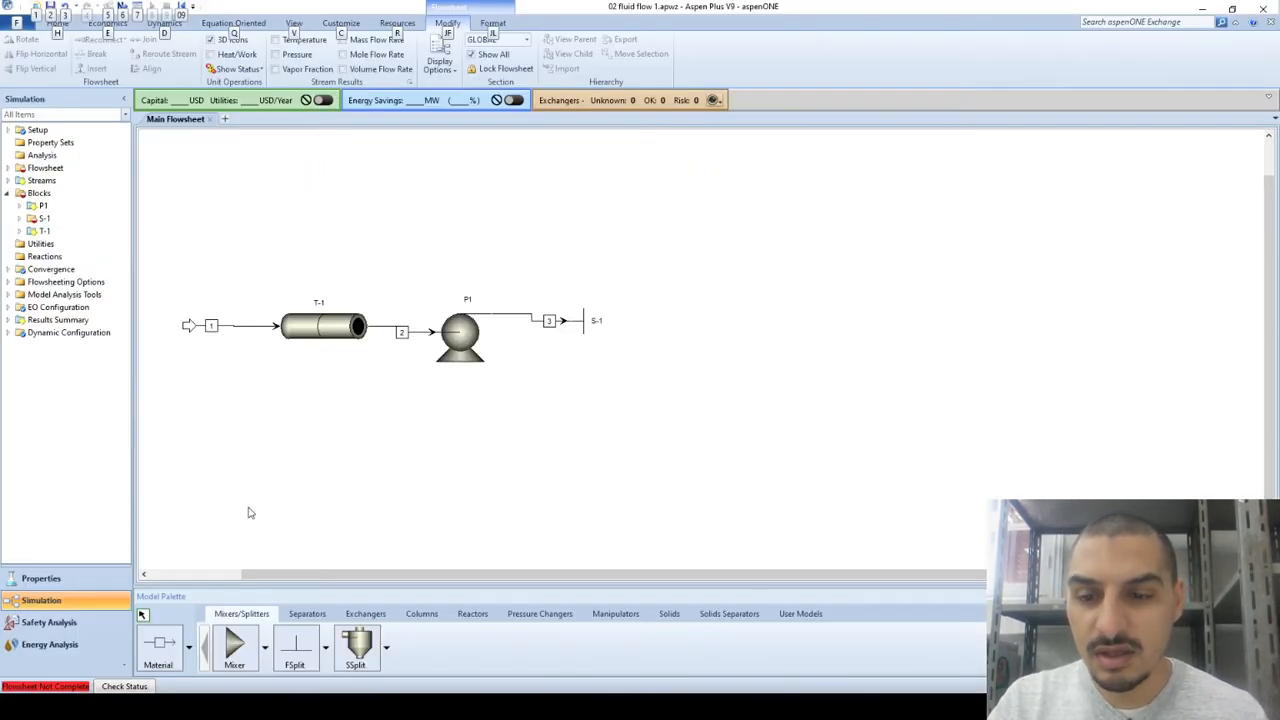
pyautogui.click(162, 646)
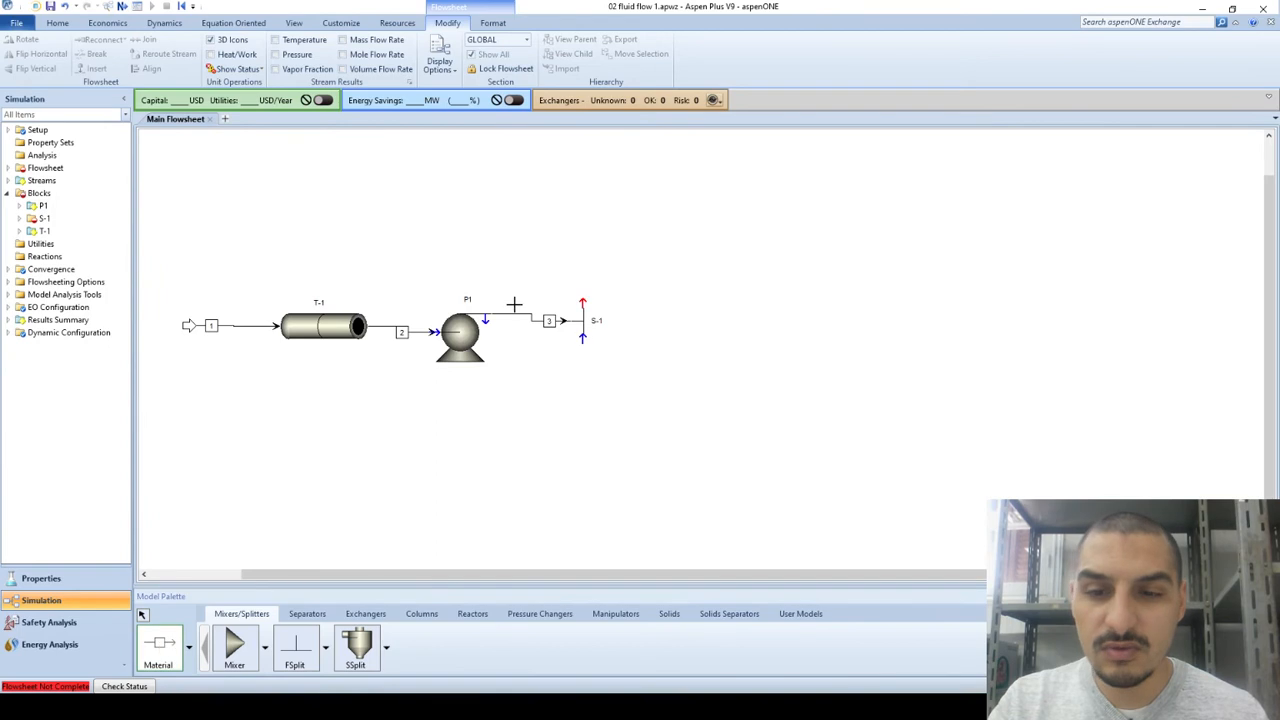
pyautogui.click(582, 300)
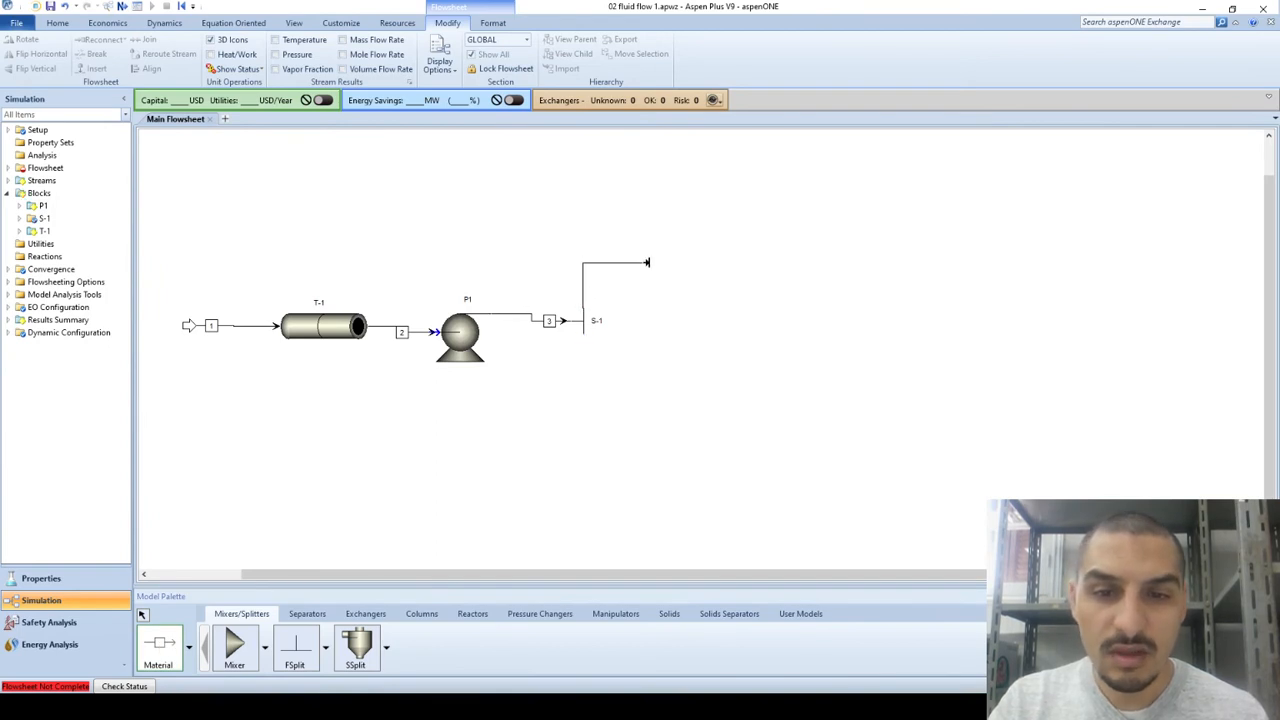
pyautogui.click(649, 263)
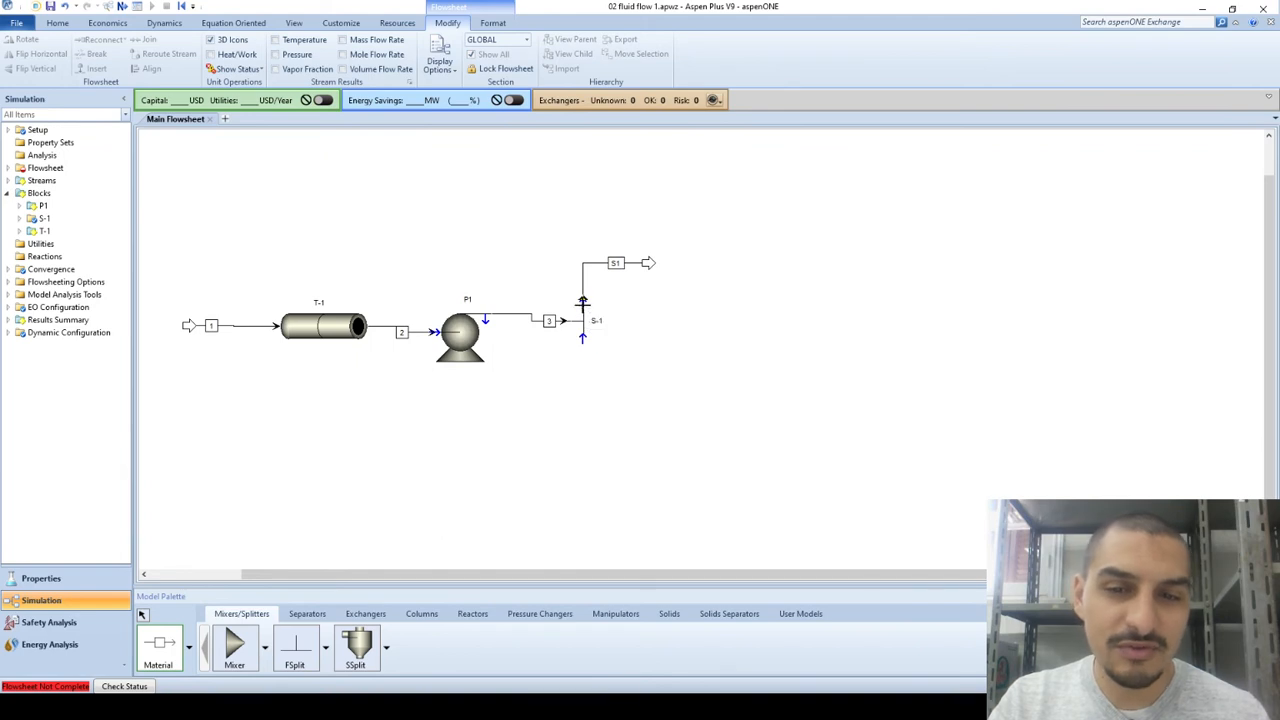
pyautogui.click(586, 304)
pyautogui.press('Escape')
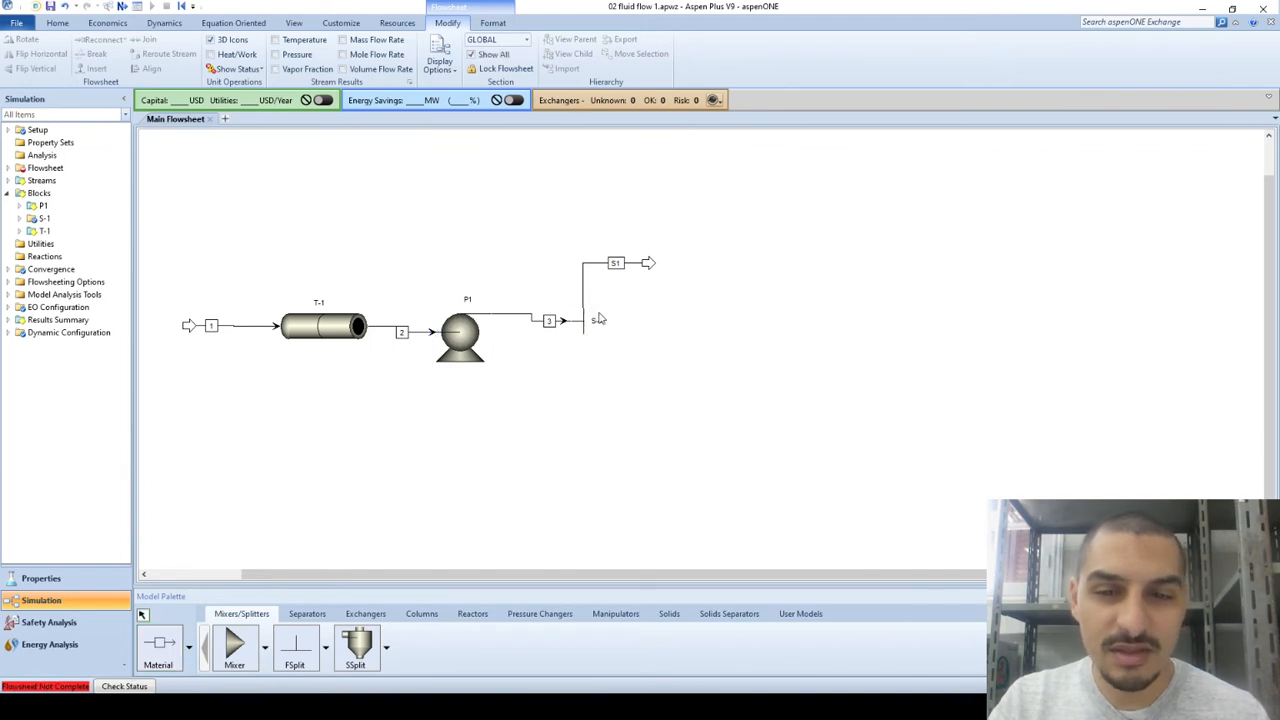
# Step: Add a second outlet material stream to splitter S-1
pyautogui.click(163, 642)
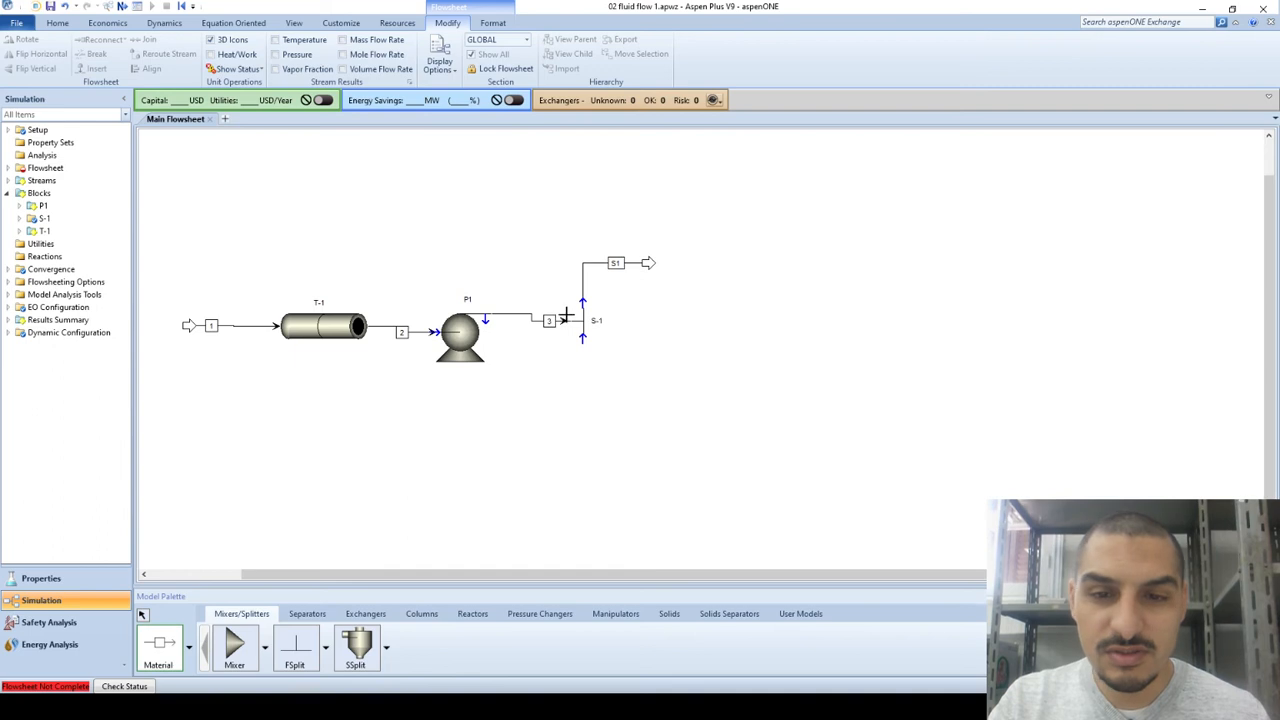
pyautogui.click(581, 302)
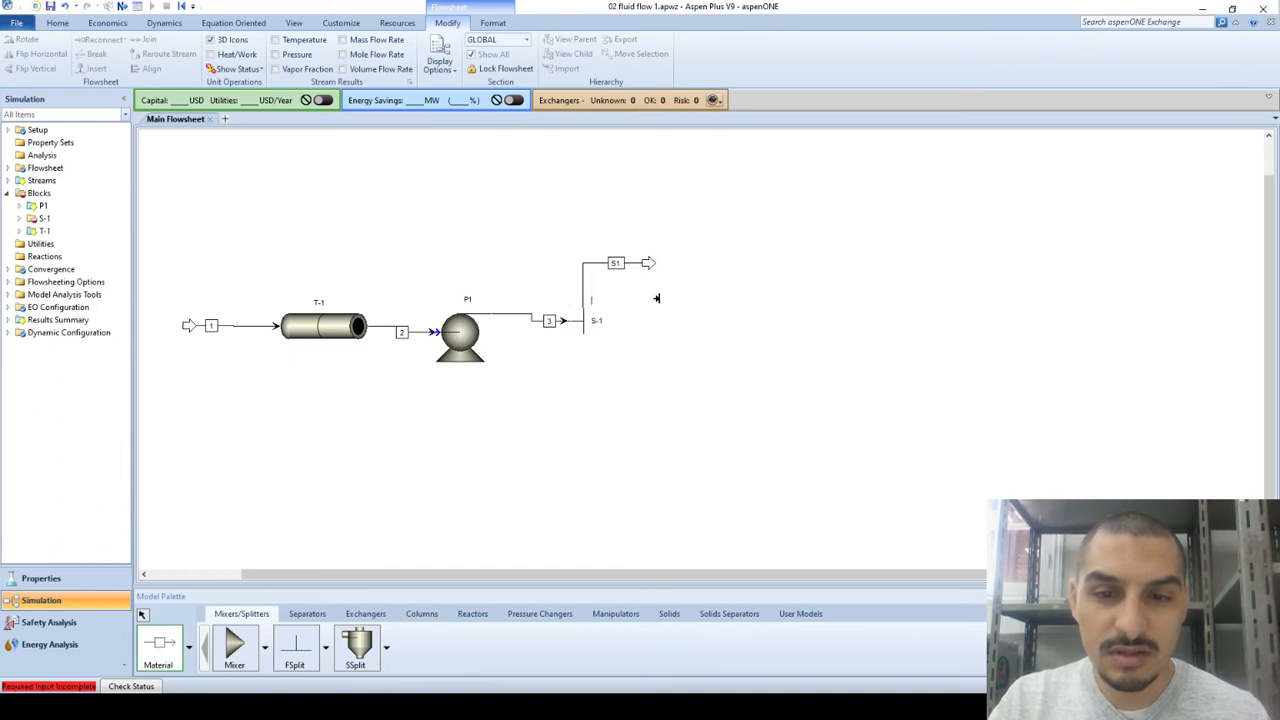
pyautogui.click(689, 323)
pyautogui.press('Escape')
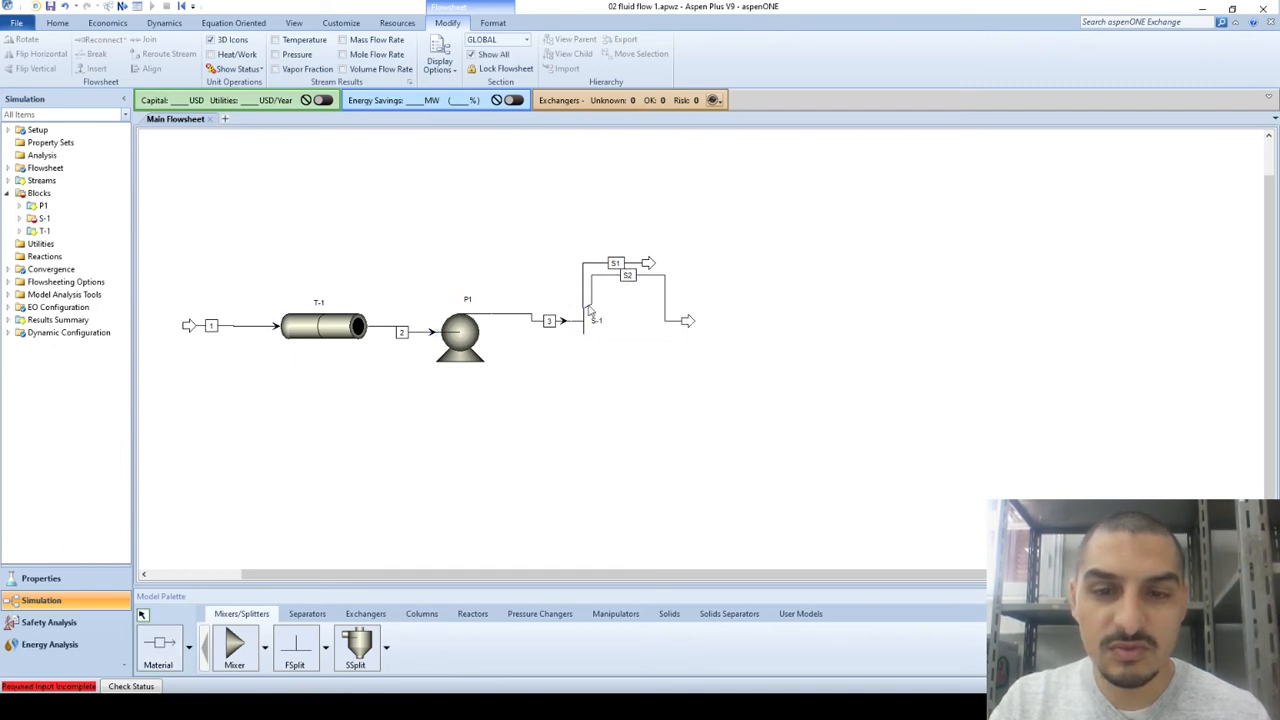
# Step: Move stream S2's source port to the lower end of splitter S-1 and bring the stream's free end down below the splitter
pyautogui.click(590, 311)
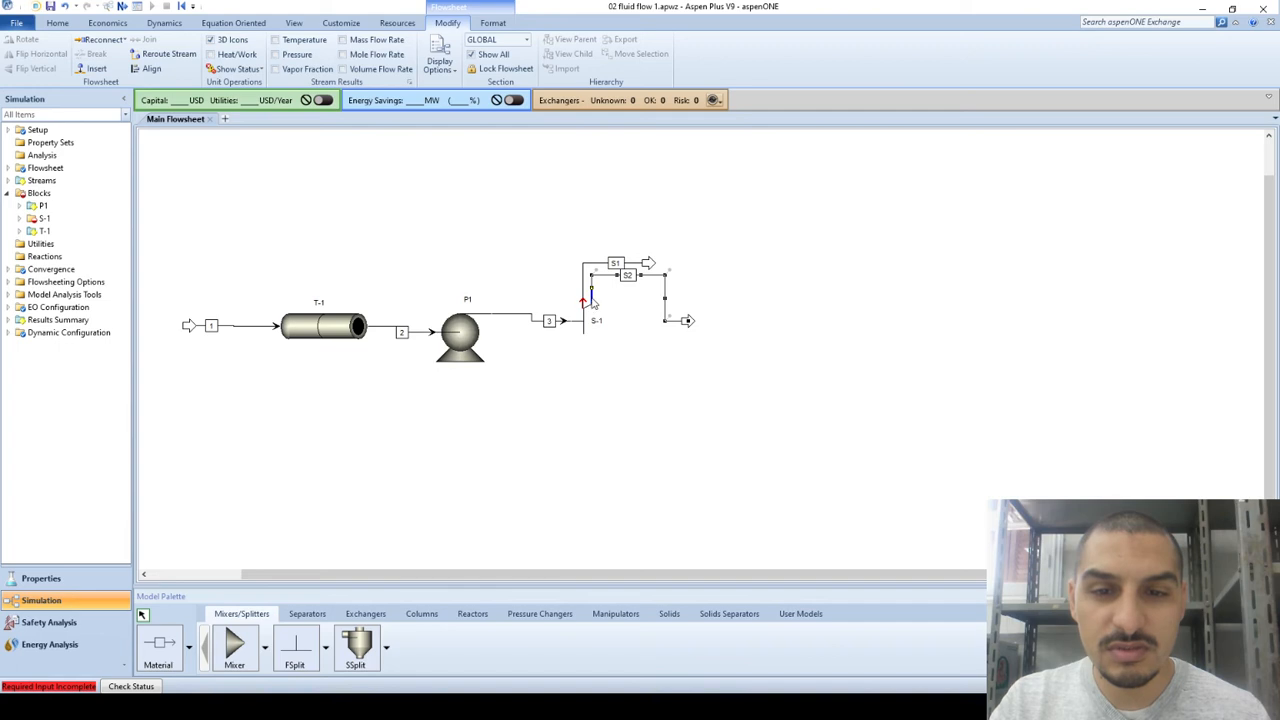
pyautogui.moveTo(590, 303); pyautogui.dragTo(585, 347)
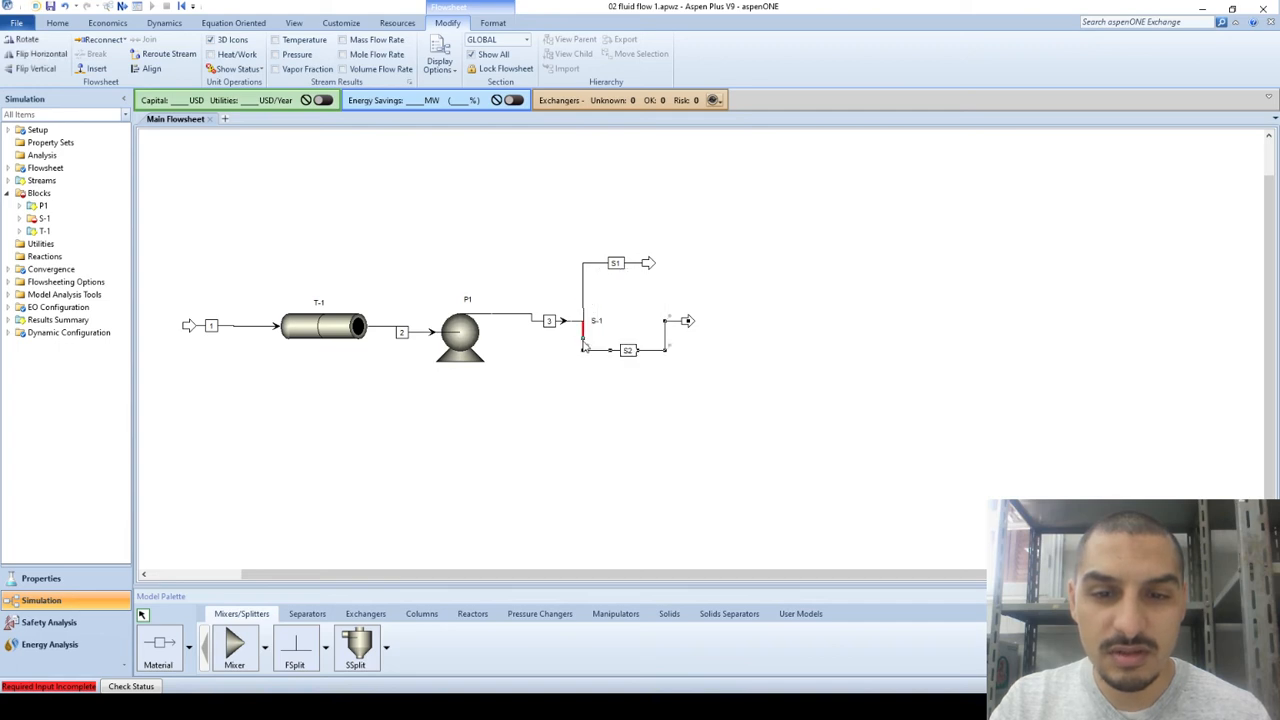
pyautogui.click(634, 383)
pyautogui.moveTo(687, 320); pyautogui.dragTo(657, 393)
# Step: Rename the lower outlet stream of splitter S-1 as 5 and the upper one as 4
pyautogui.click(600, 393)
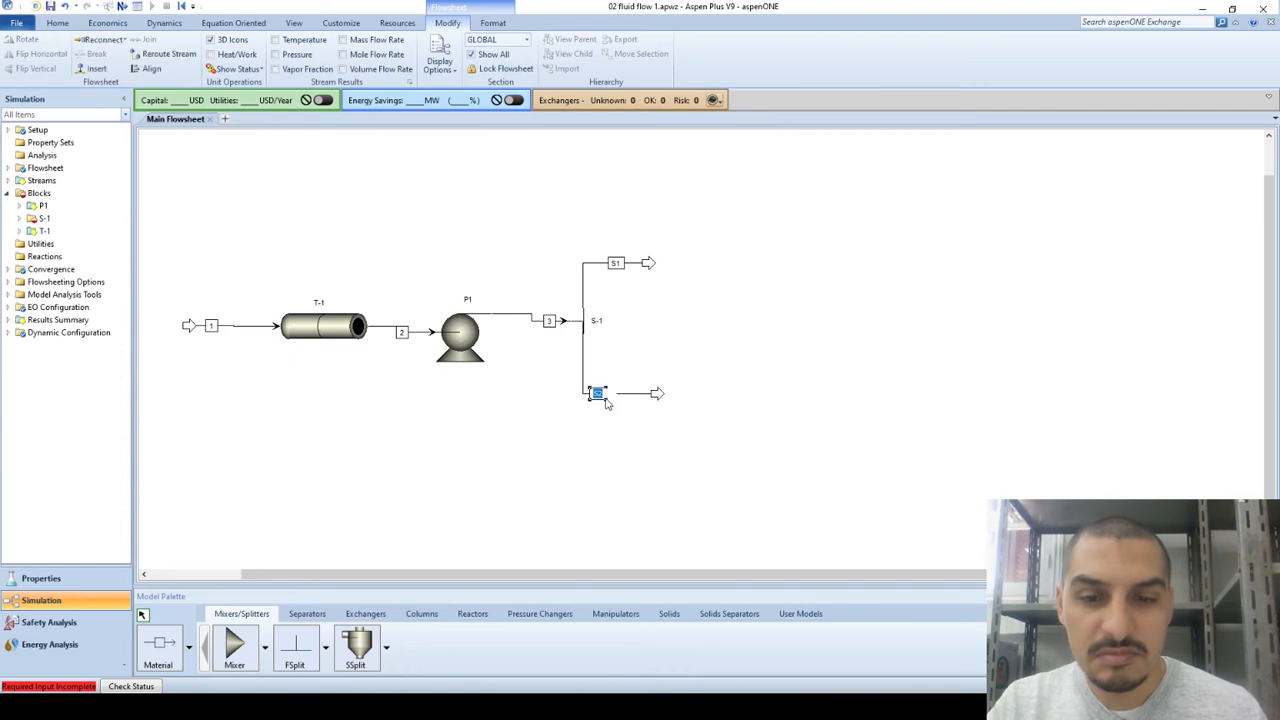
pyautogui.click(616, 263)
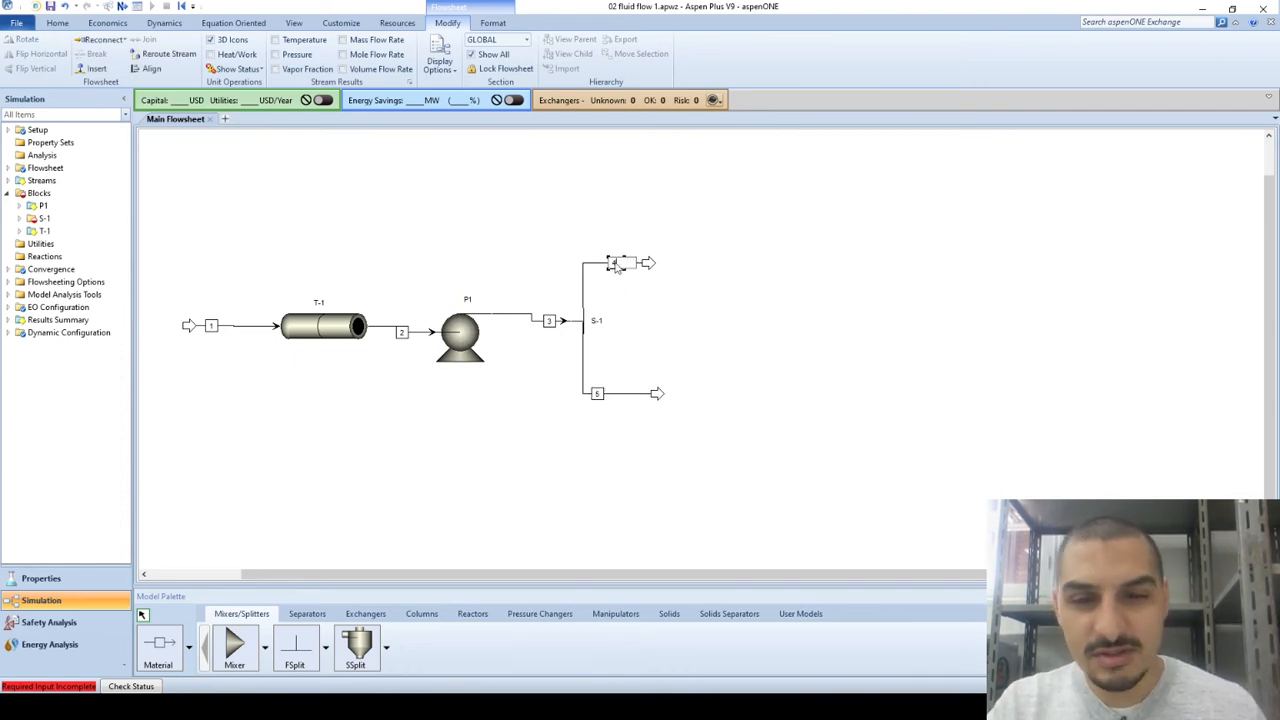
pyautogui.click(634, 286)
# Step: Review the splitter and pipeline specifications in the Water Piping Network PDF in Adobe Acrobat Reader and return to Aspen Plus
pyautogui.hotkey('alt', 'Tab')
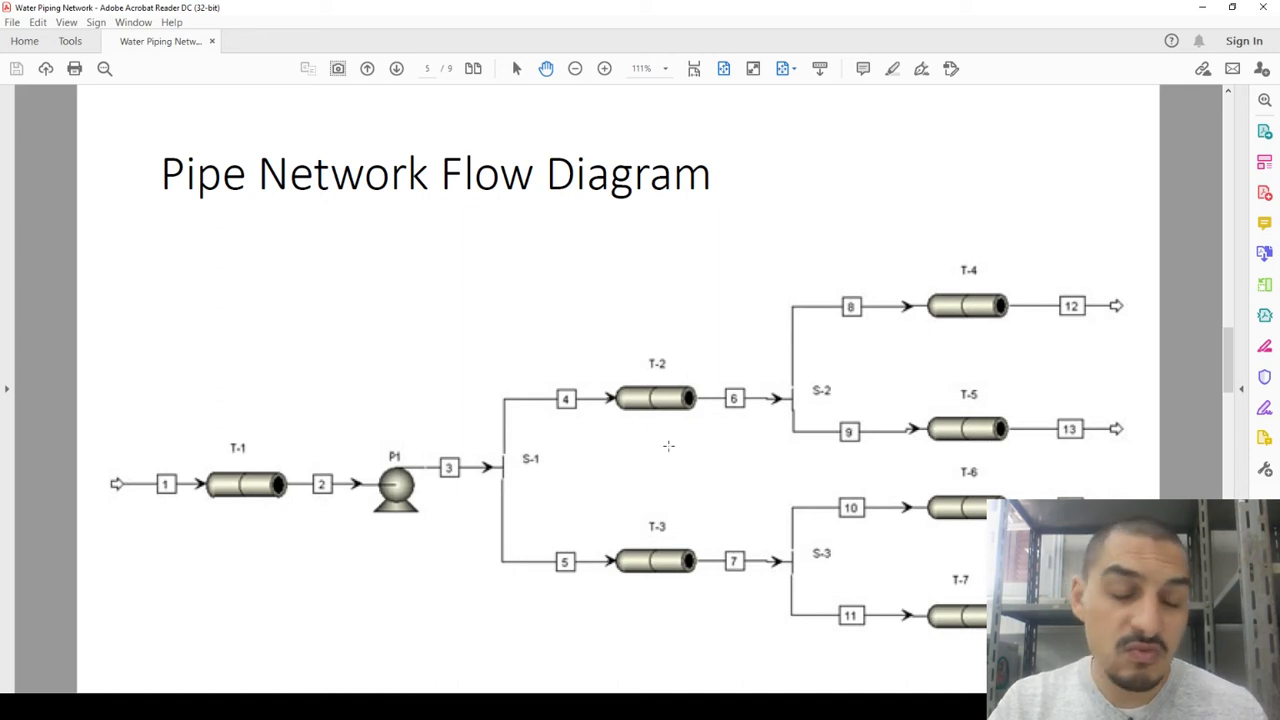
pyautogui.press('Right')
pyautogui.press('Right')
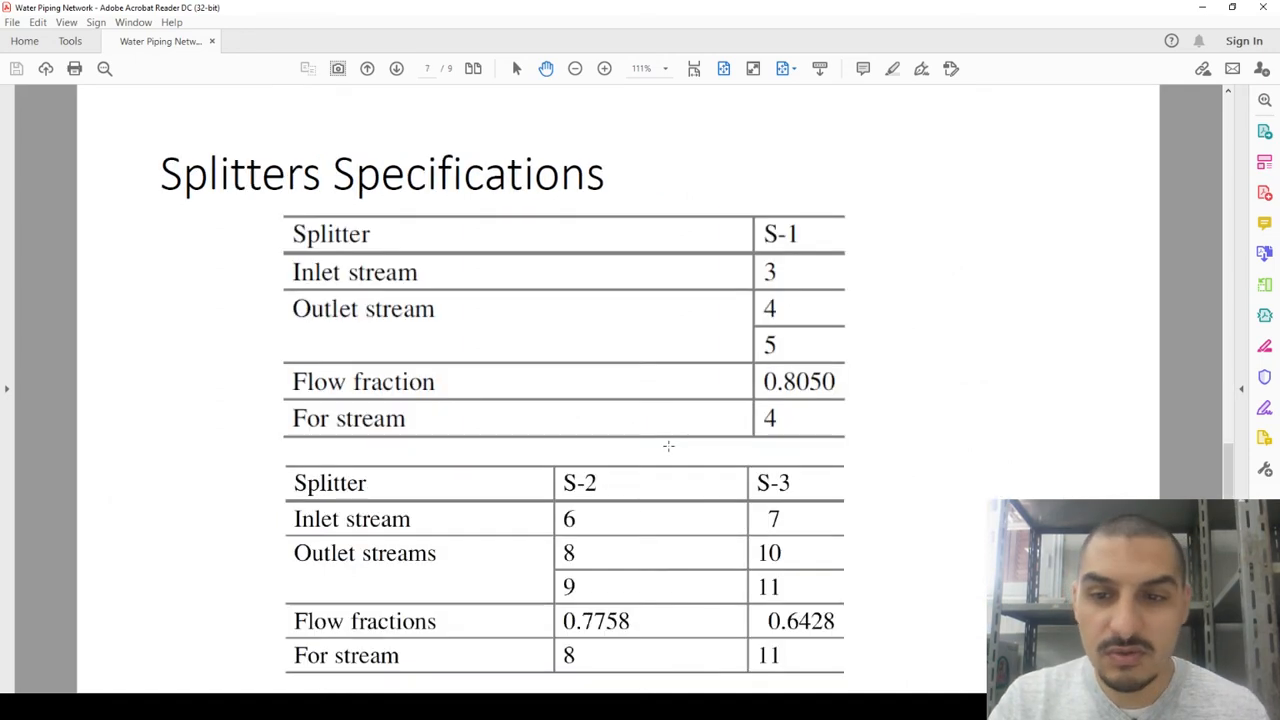
pyautogui.press('Right')
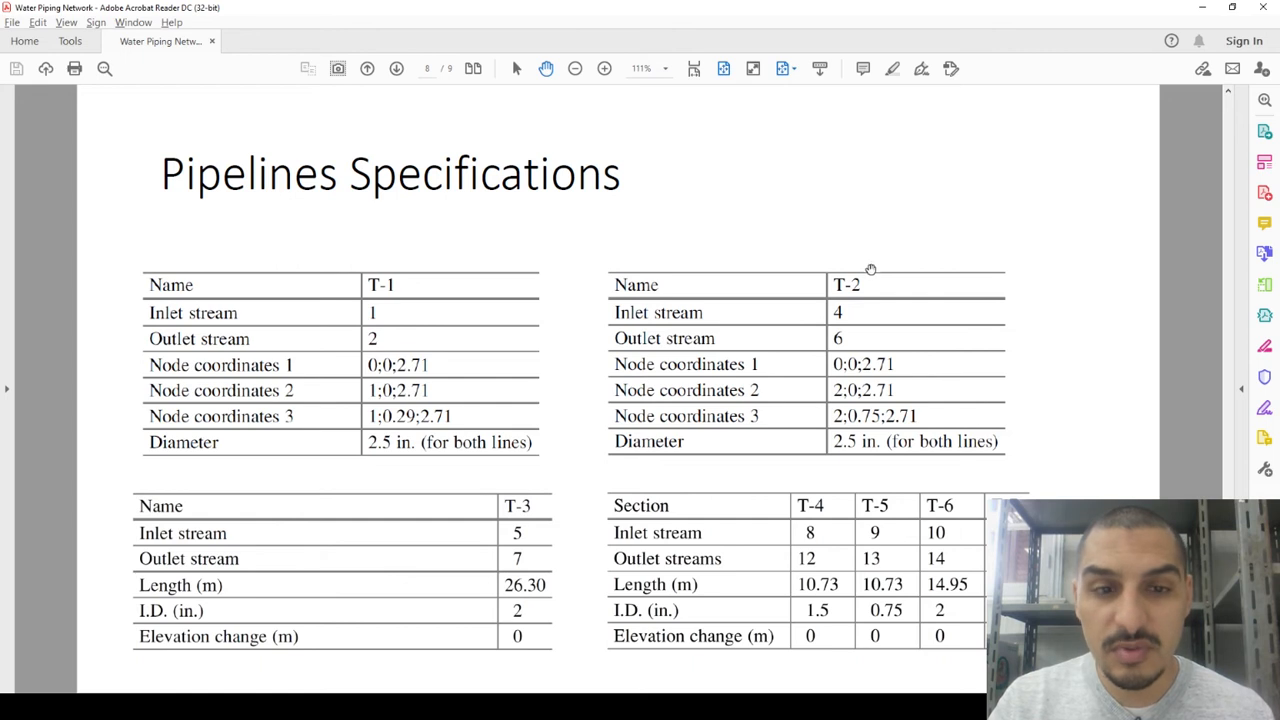
pyautogui.hotkey('alt', 'Tab')
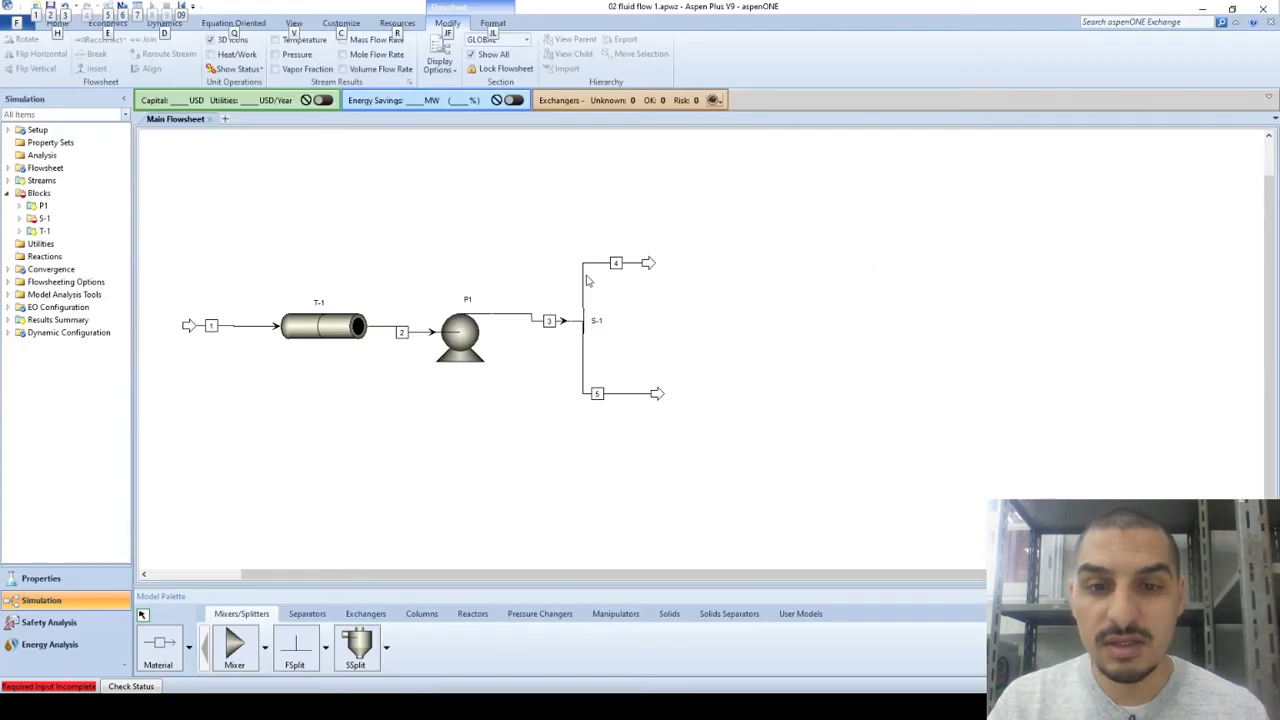
# Step: Place a Pipe block beside the free end of stream 5 and a Pipeline block beside the free end of stream 4
pyautogui.click(541, 614)
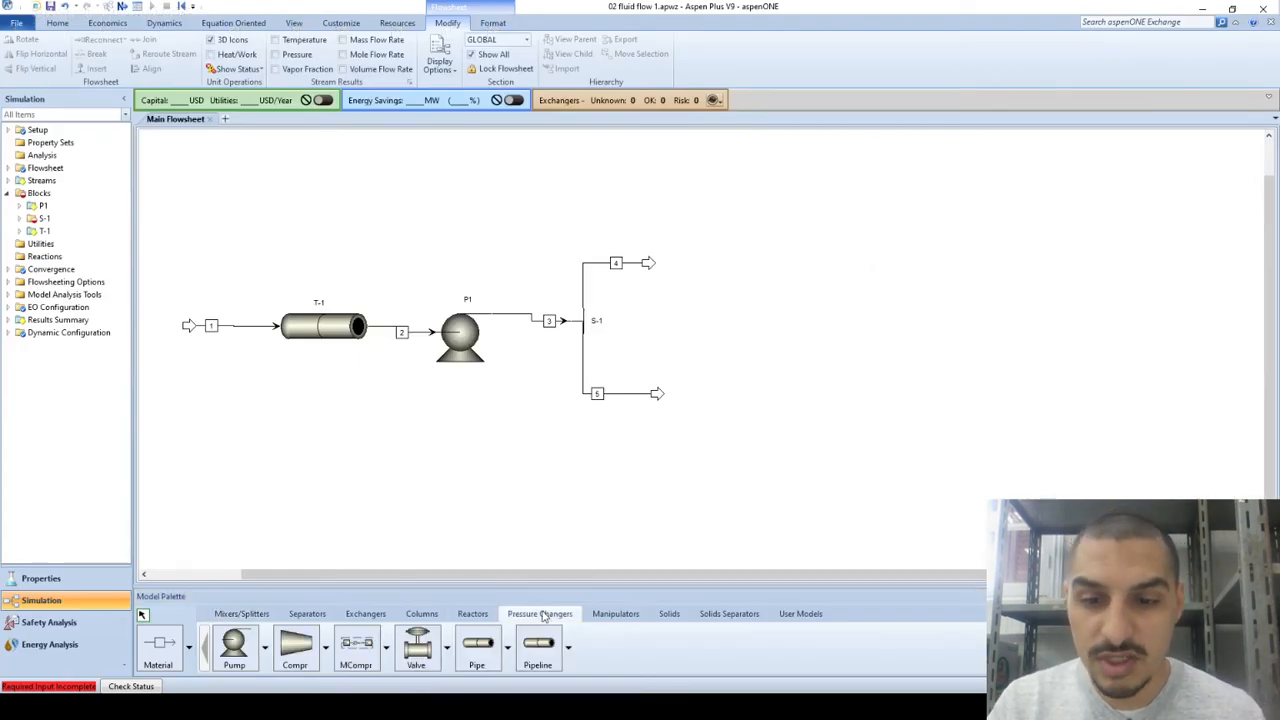
pyautogui.click(478, 648)
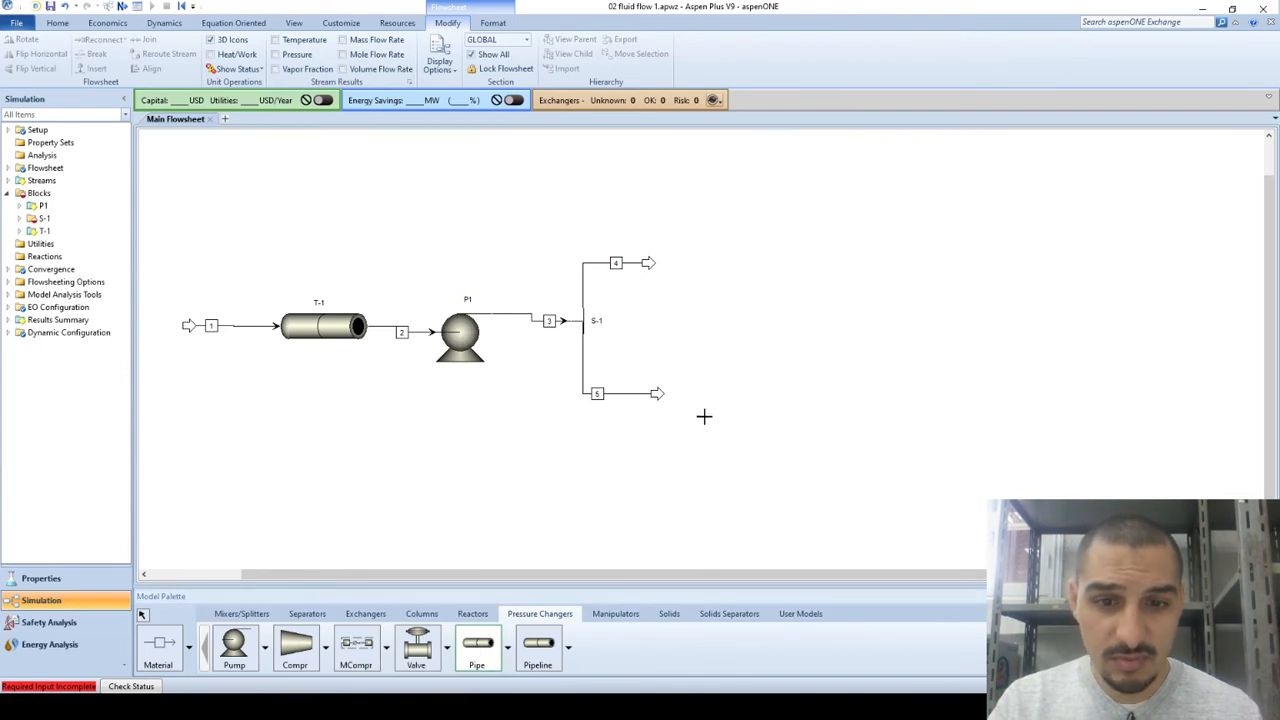
pyautogui.click(709, 397)
pyautogui.click(538, 636)
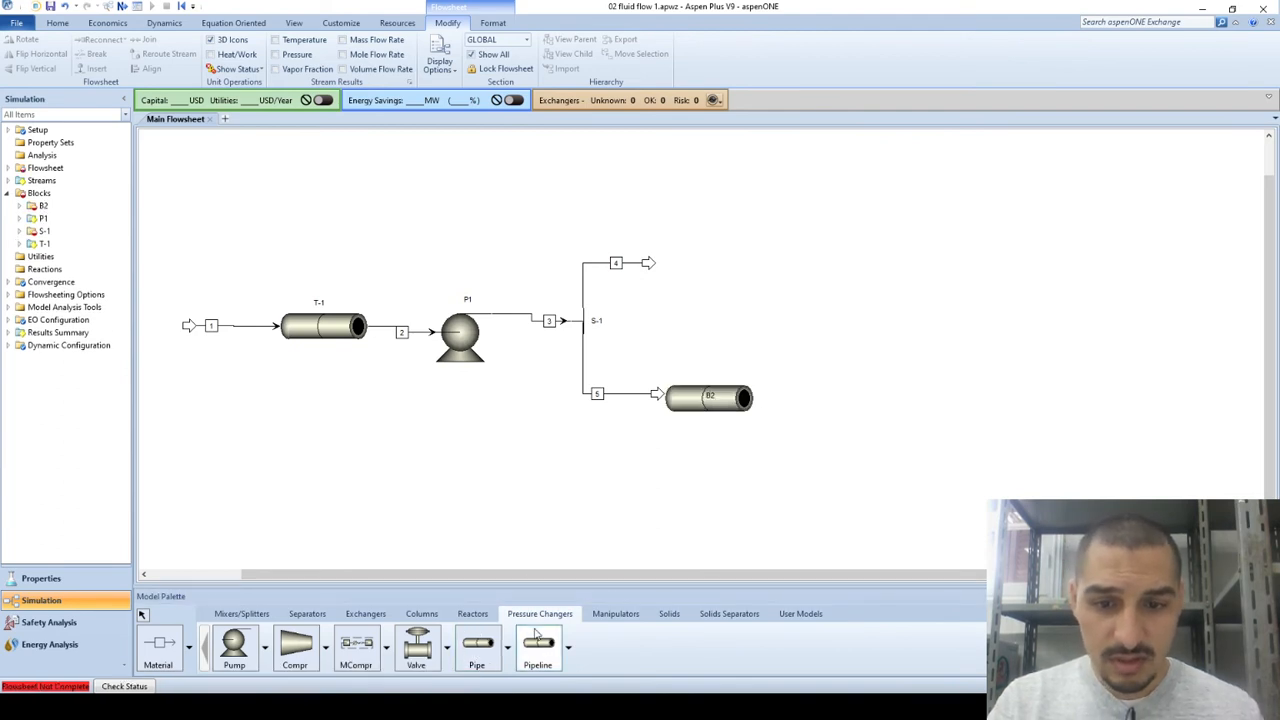
pyautogui.click(701, 257)
# Step: Connect stream 4 to the inlet of the upper Pipeline block and add a material outlet stream to that block
pyautogui.doubleClick(651, 264)
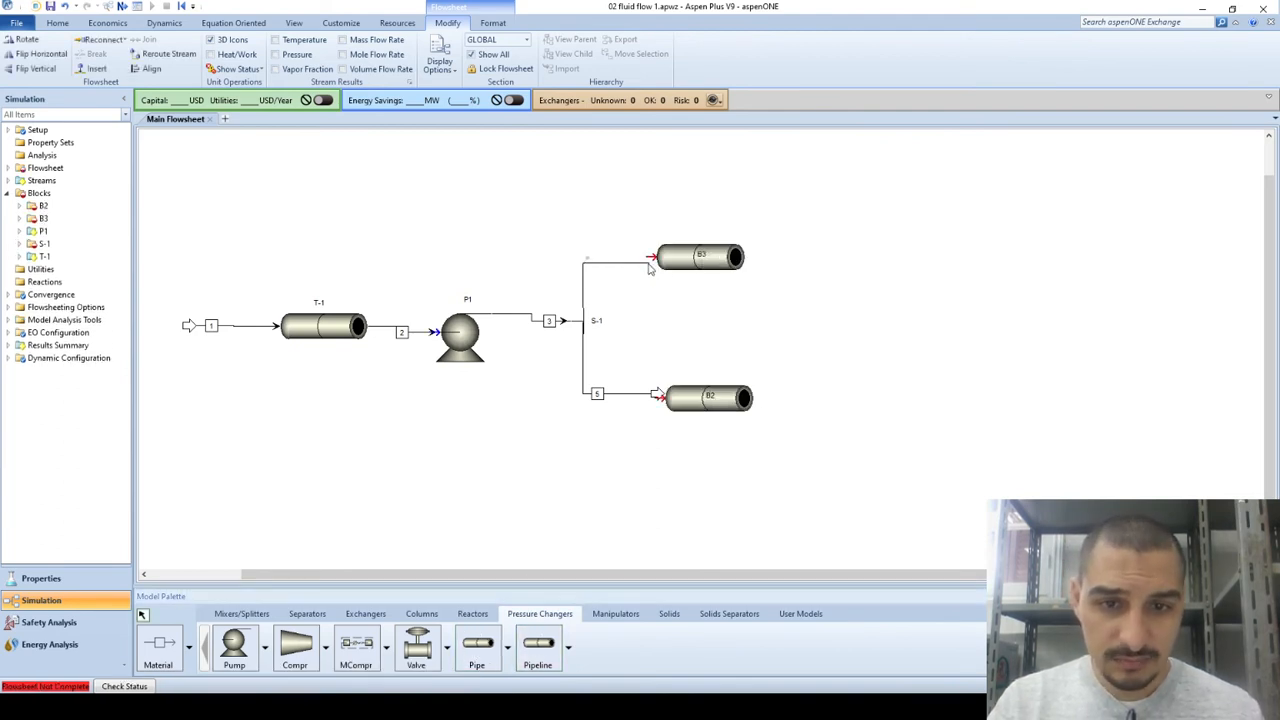
pyautogui.click(656, 257)
pyautogui.click(160, 648)
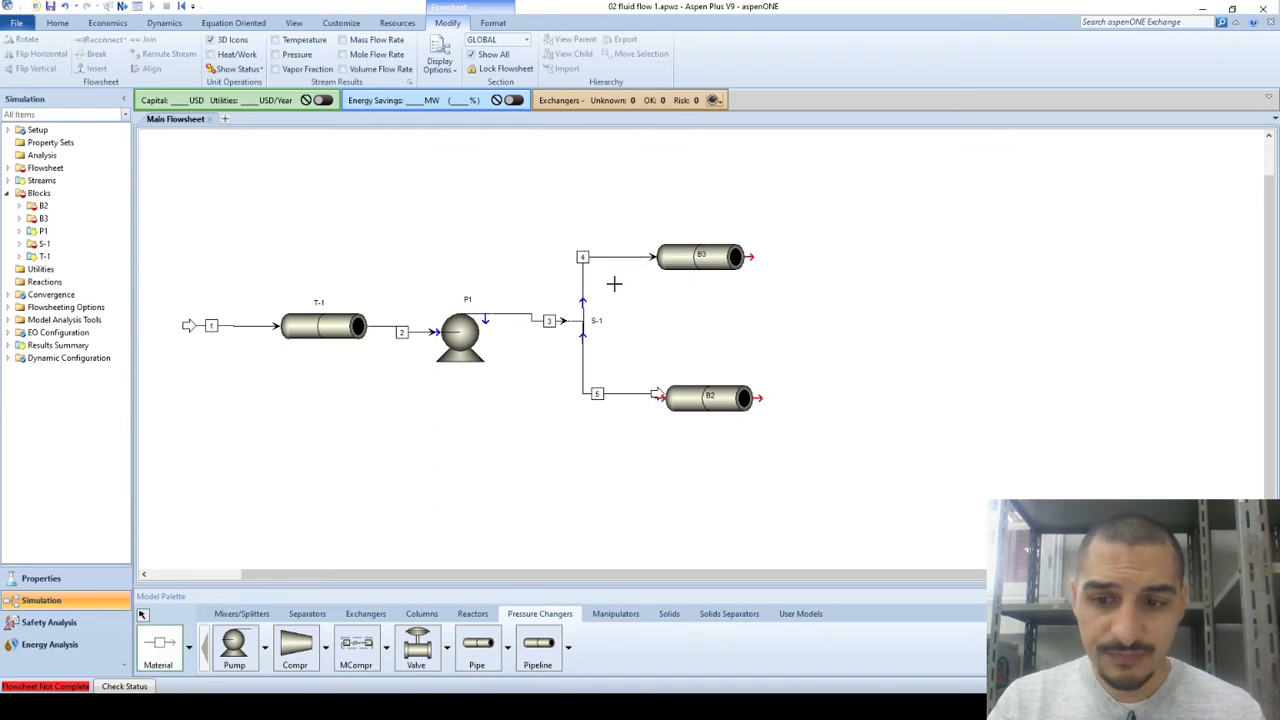
pyautogui.click(757, 256)
pyautogui.click(845, 252)
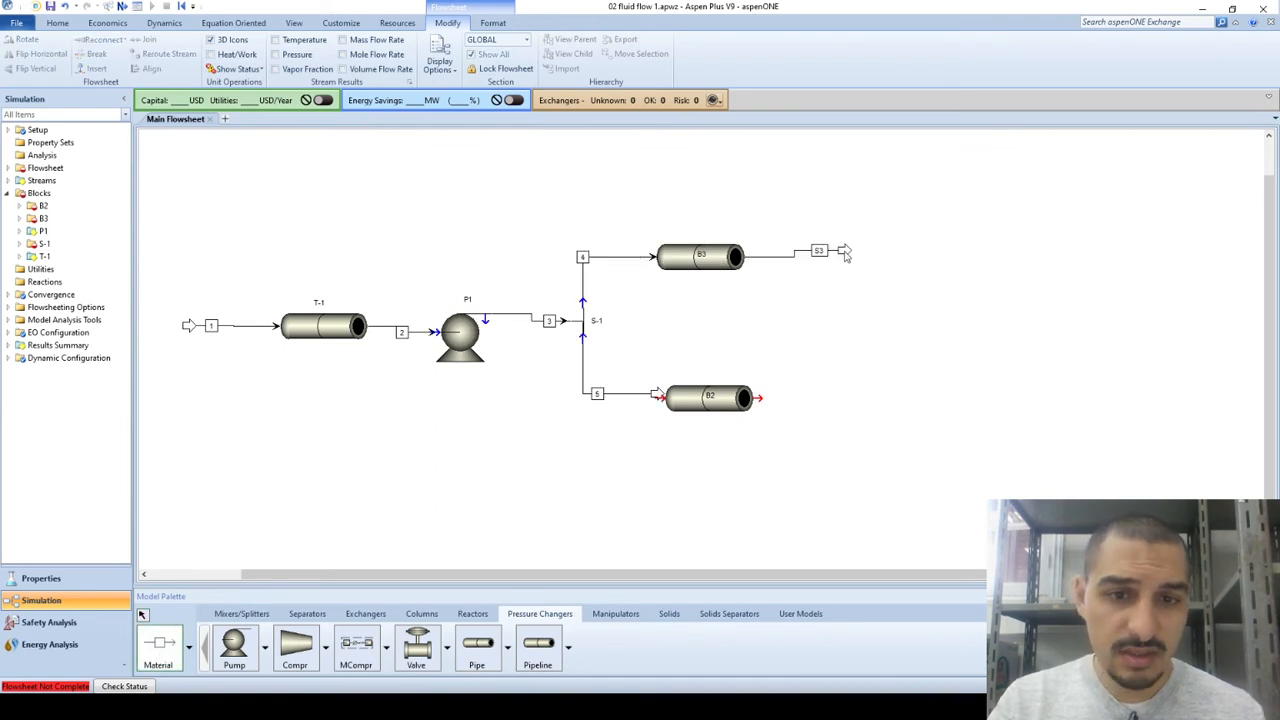
# Step: Add a material outlet stream to the lower Pipe block and connect stream 5 to its inlet
pyautogui.click(759, 398)
pyautogui.click(826, 400)
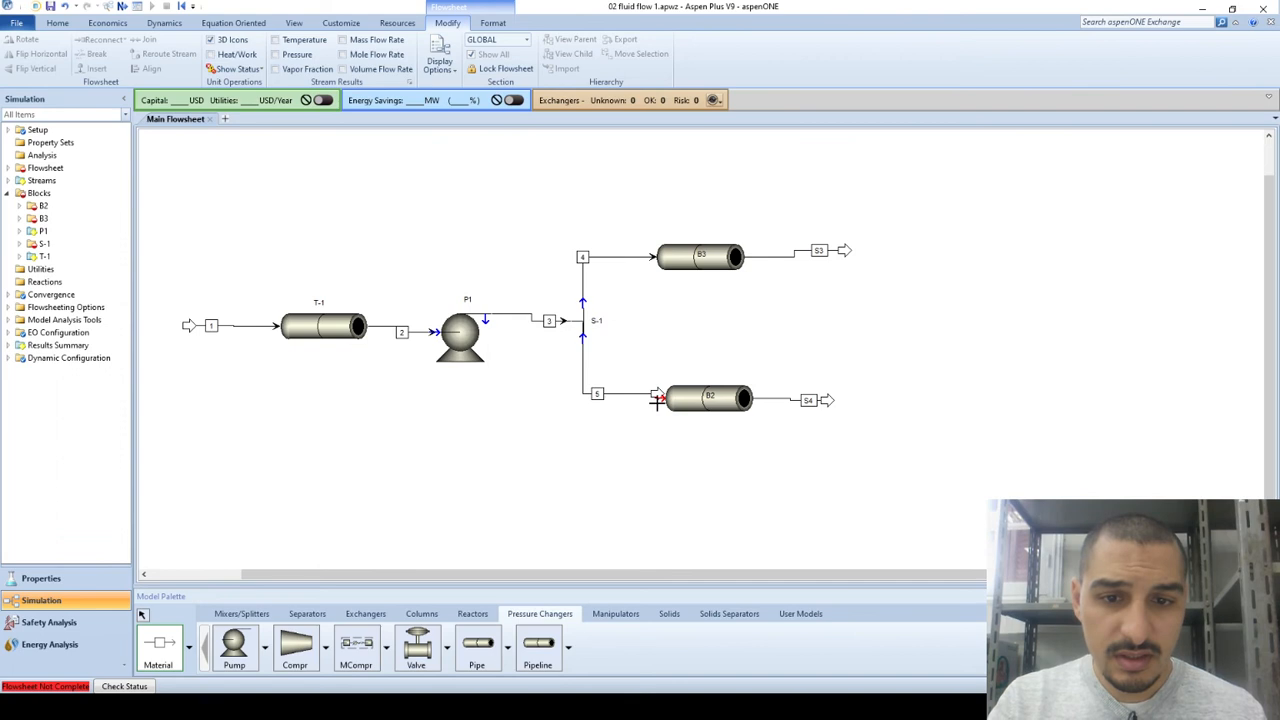
pyautogui.press('Escape')
pyautogui.doubleClick(657, 396)
pyautogui.click(661, 399)
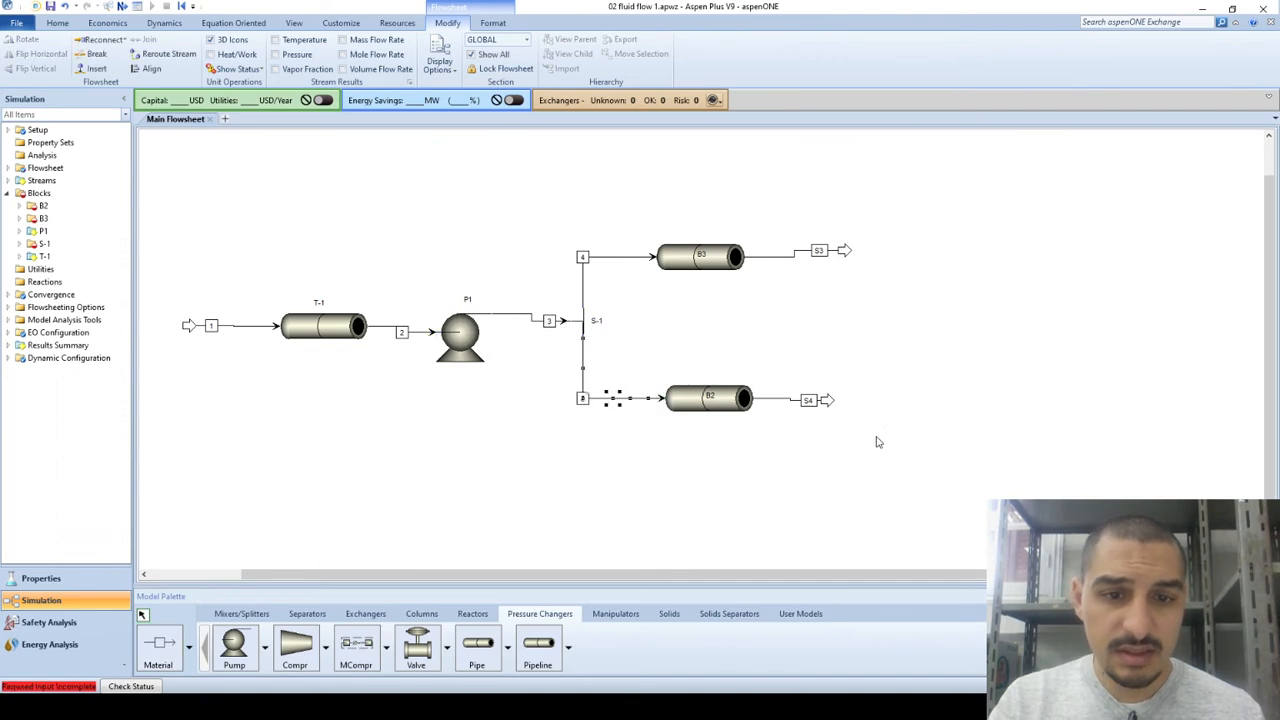
# Step: Rename the outlet stream of the upper Pipeline block as 6 and that of the lower Pipe block as 7
pyautogui.click(817, 252)
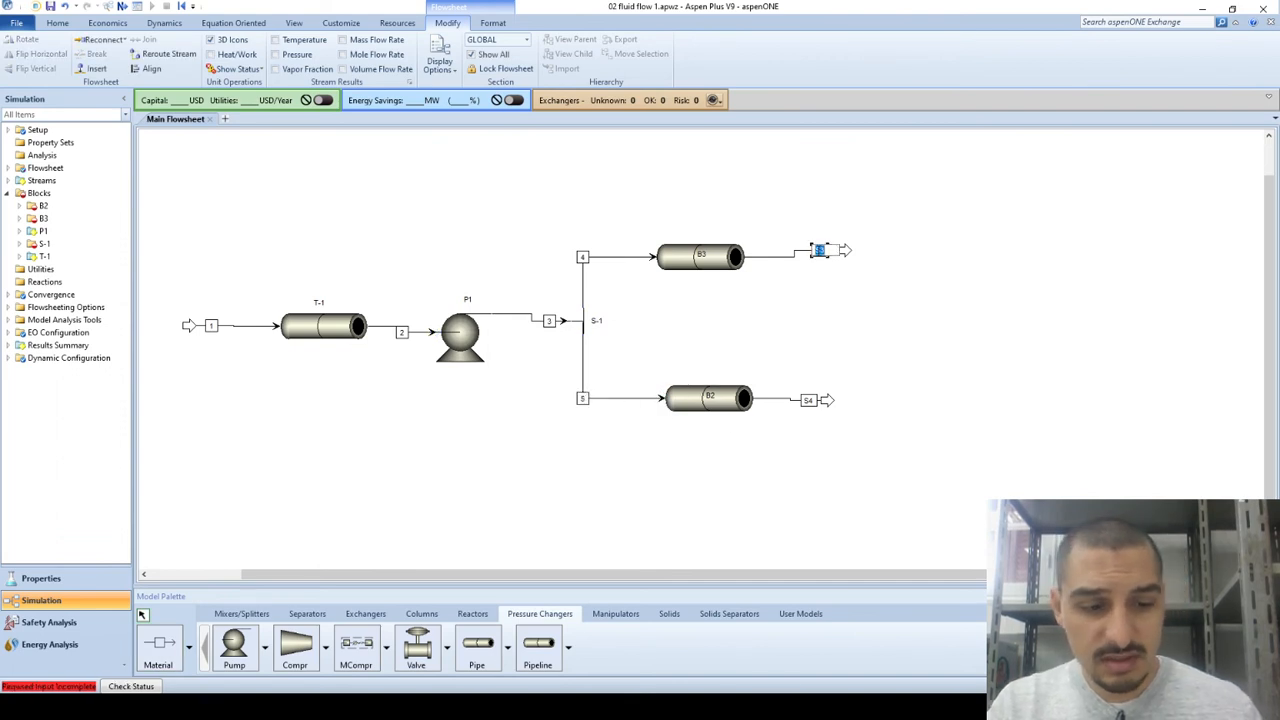
pyautogui.click(810, 401)
pyautogui.press('Return')
# Step: Check the flow diagram in the Water Piping Network PDF, then in Aspen Plus rename the upper Pipeline block T-2 and the lower Pipe block T-3
pyautogui.hotkey('alt', 'Tab')
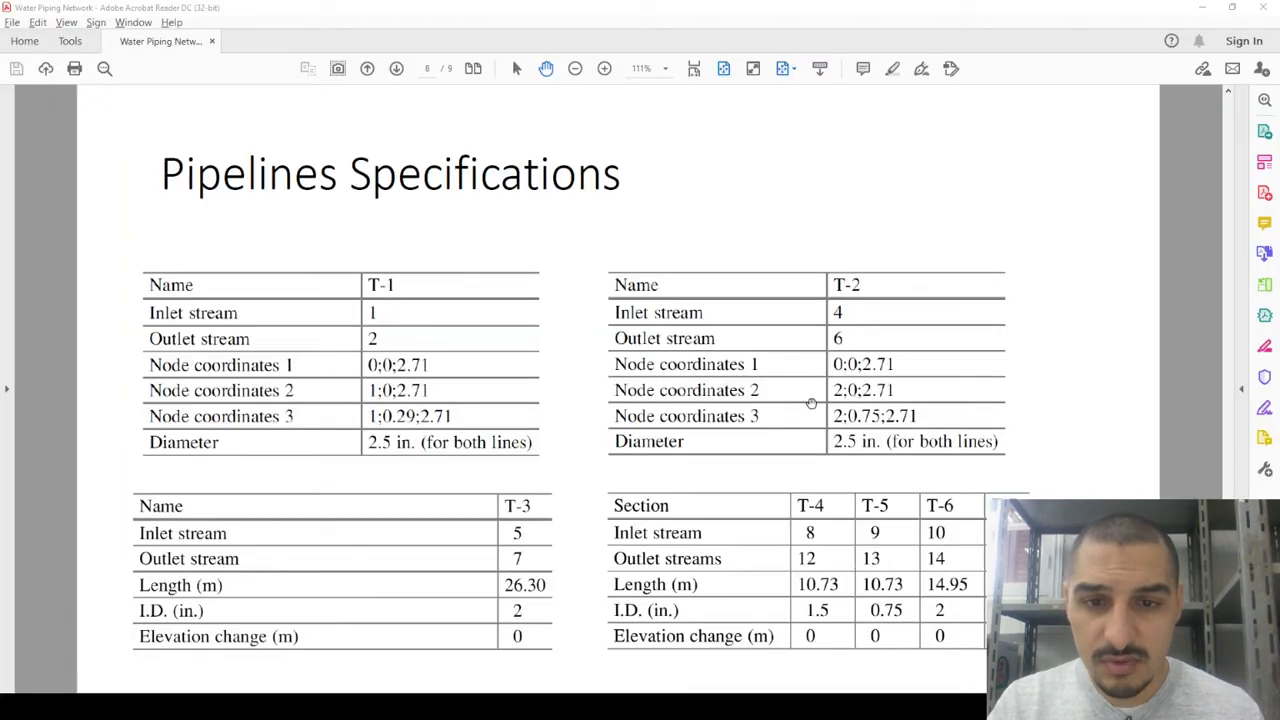
pyautogui.scroll(-1, 811, 404)
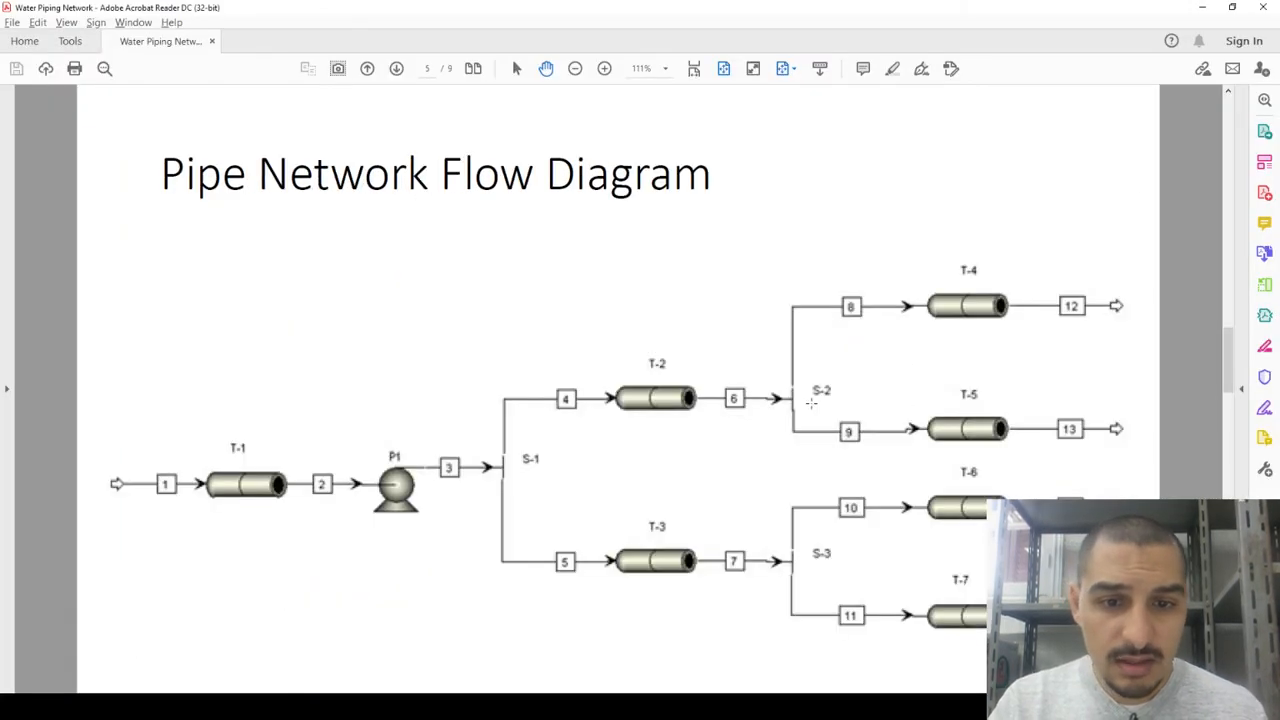
pyautogui.hotkey('alt', 'Tab')
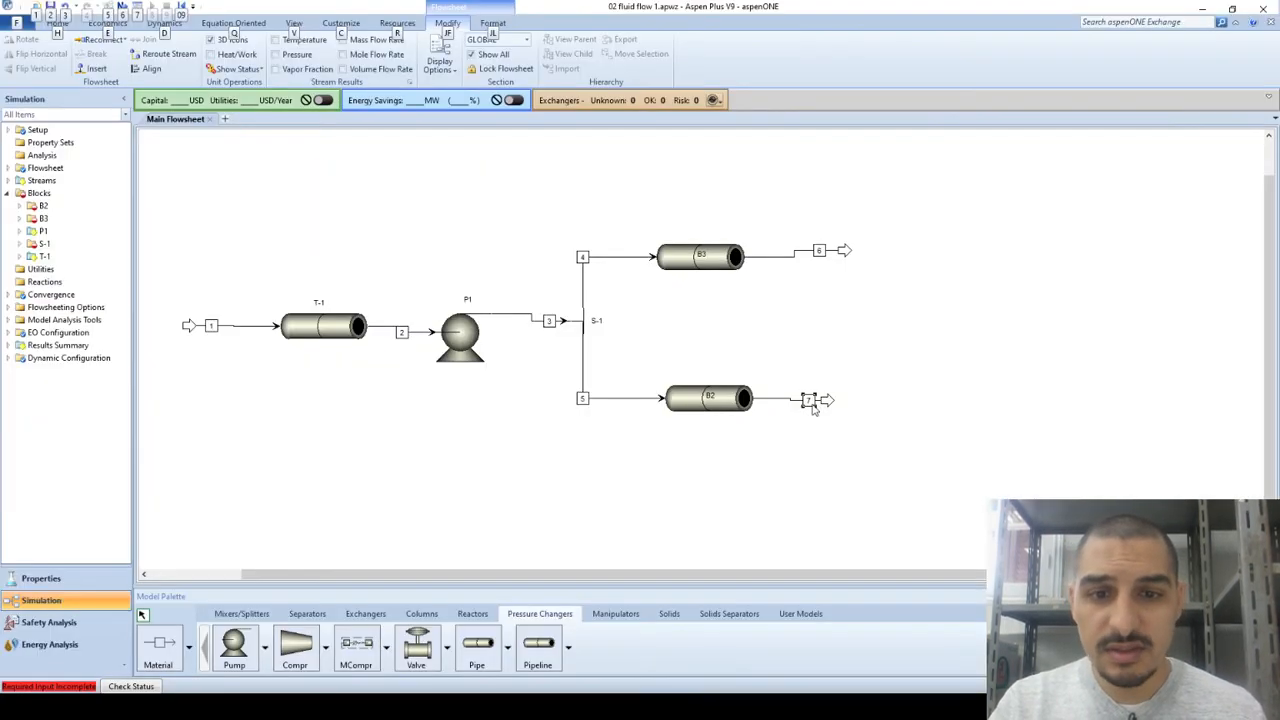
pyautogui.doubleClick(704, 256)
pyautogui.write('T-2')
pyautogui.press('Return')
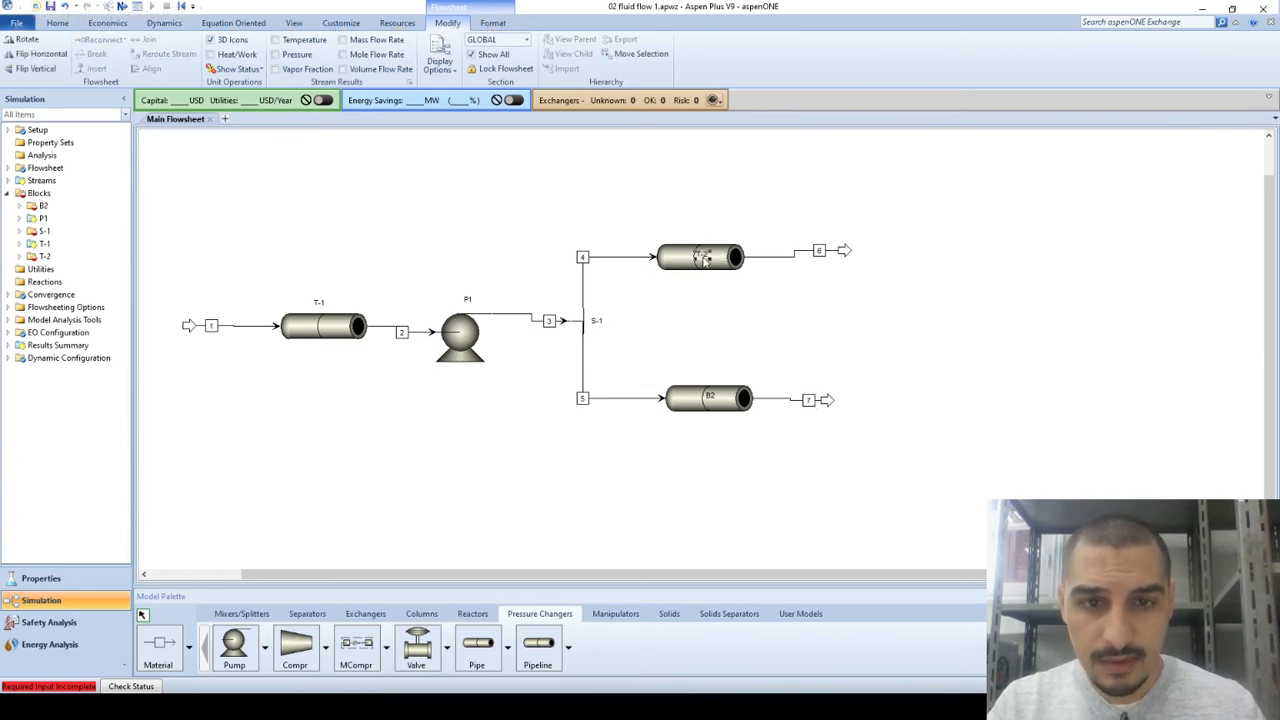
pyautogui.doubleClick(709, 396)
pyautogui.write('T-3')
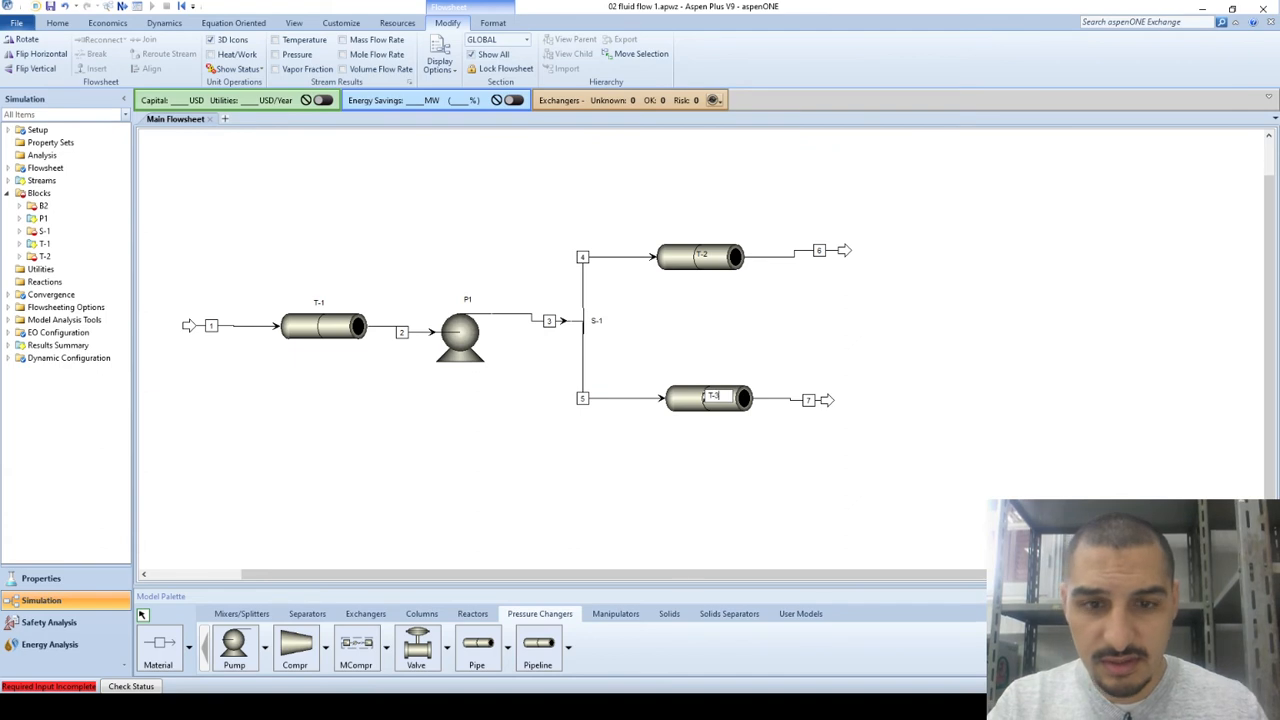
pyautogui.press('Return')
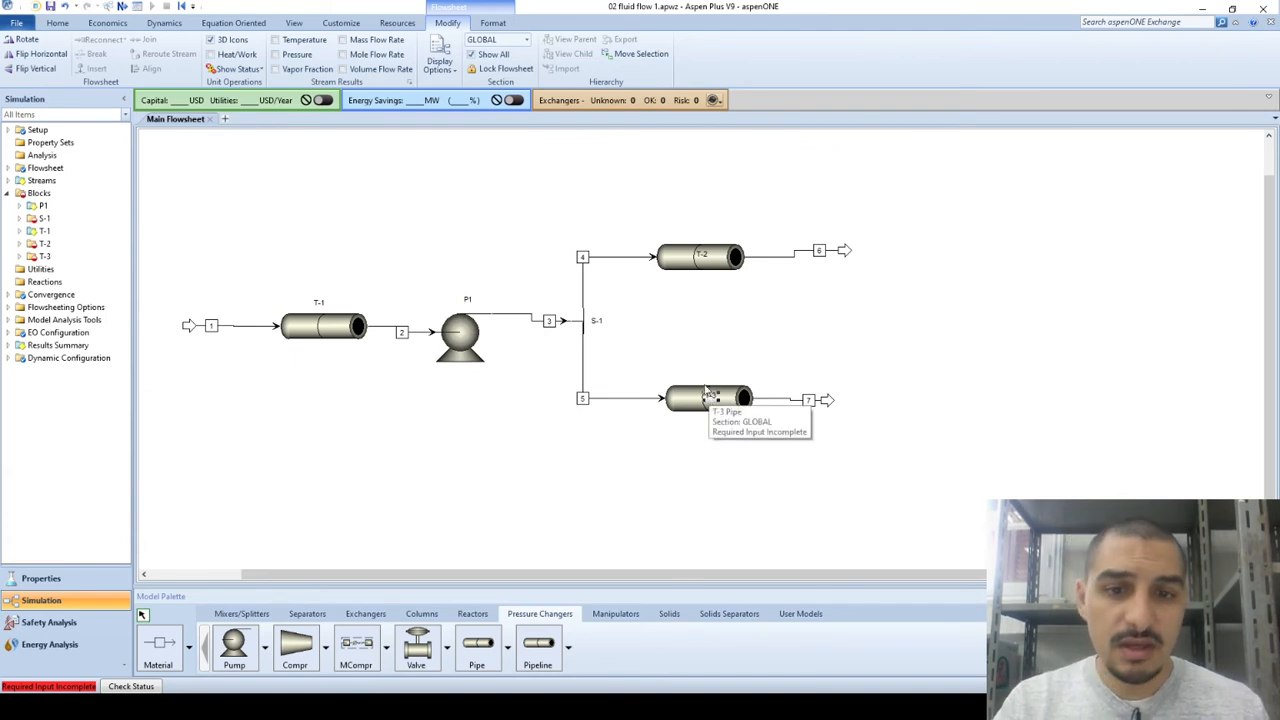
# Step: Move the T-3 and T-2 labels just above their pipe blocks
pyautogui.moveTo(709, 398); pyautogui.dragTo(700, 381)
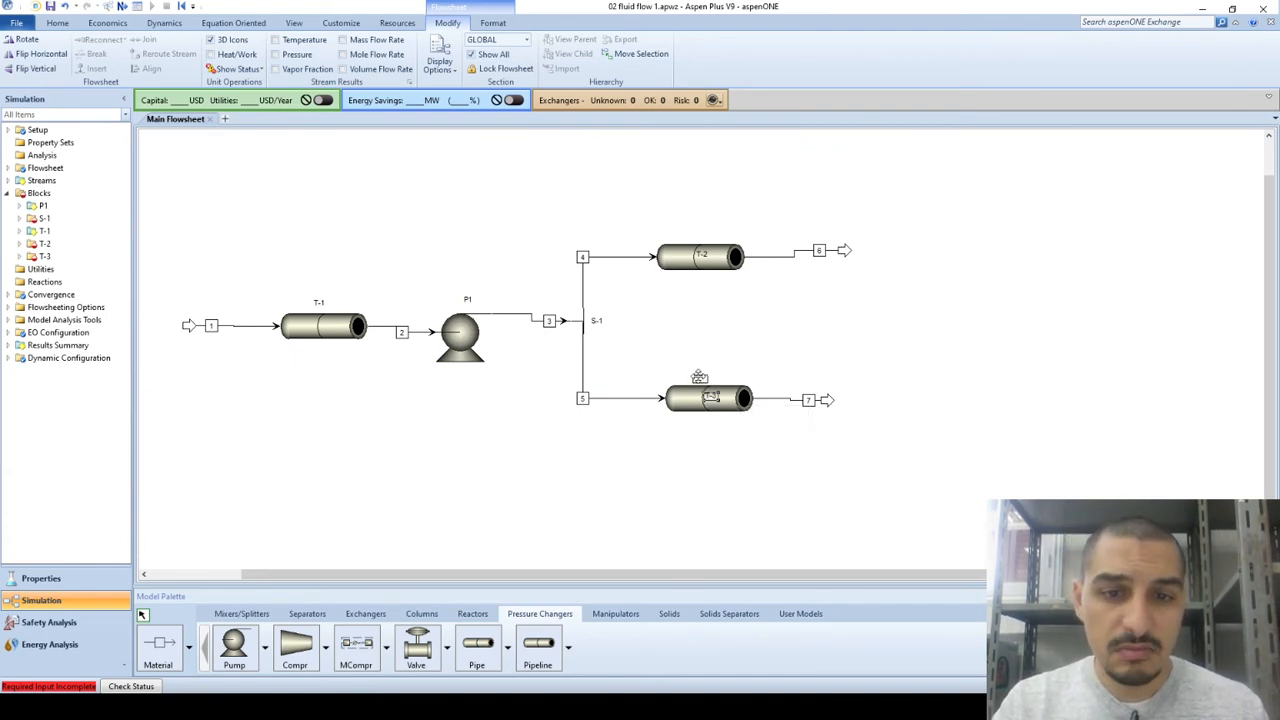
pyautogui.moveTo(699, 260); pyautogui.dragTo(692, 240)
pyautogui.click(666, 272)
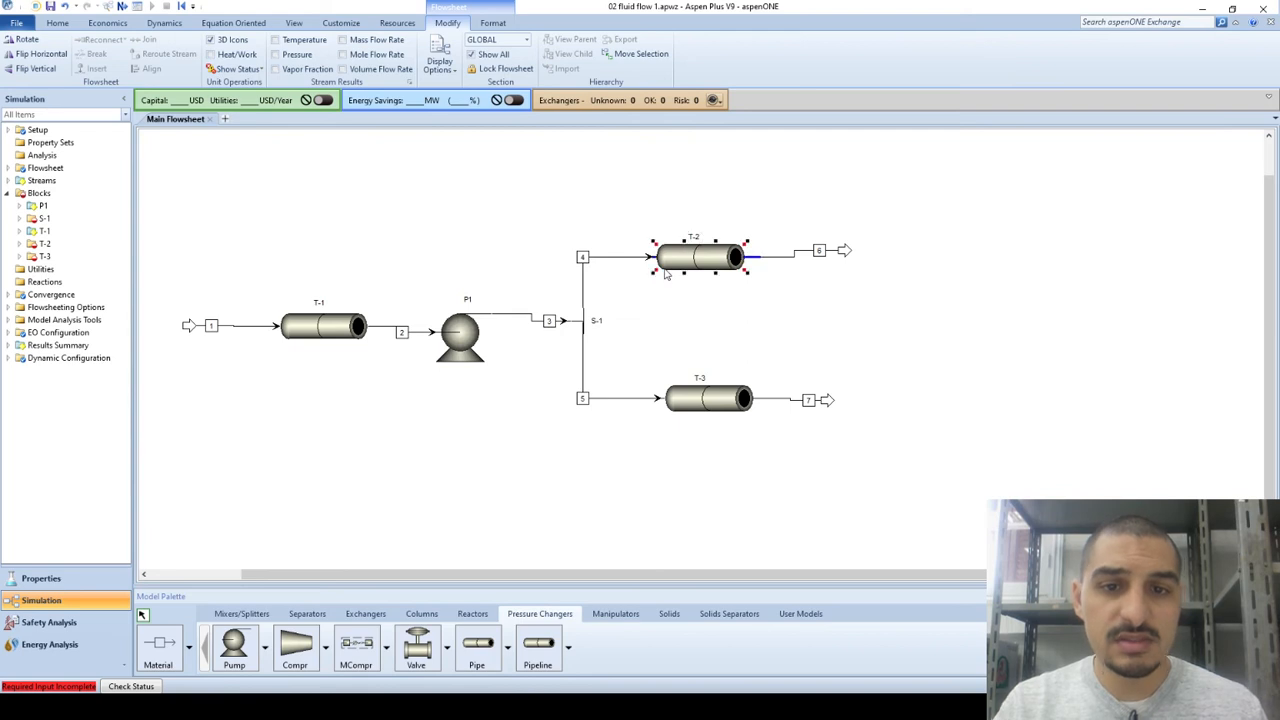
pyautogui.click(735, 303)
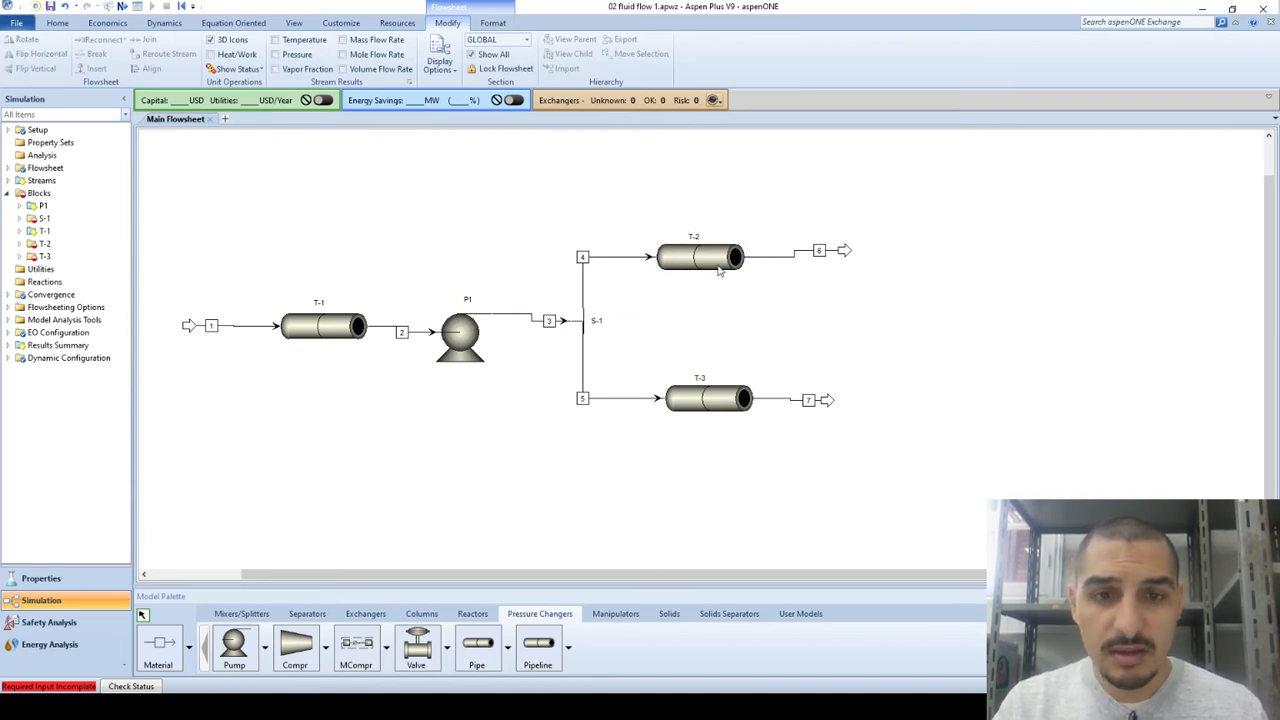
# Step: Open the input form of pipeline T-2 and fit the Aspen Plus window to one half of the screen
pyautogui.click(716, 263)
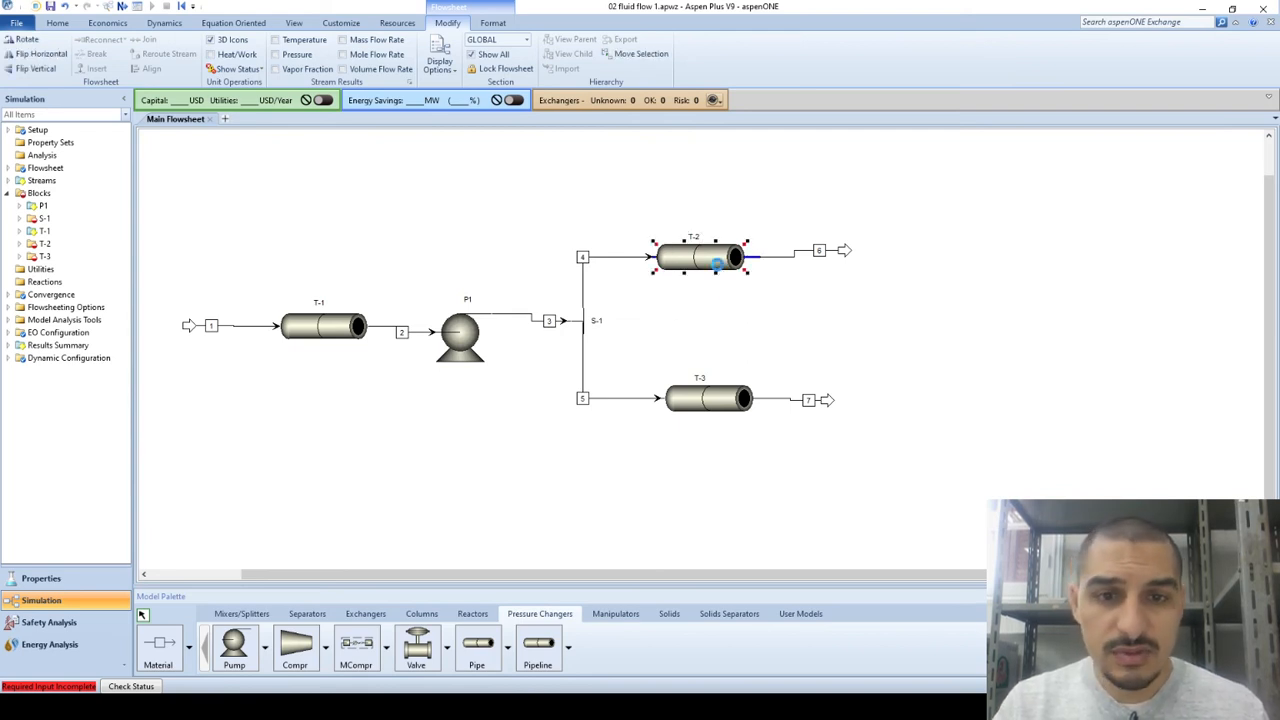
pyautogui.doubleClick(667, 255)
pyautogui.press('super+Left')
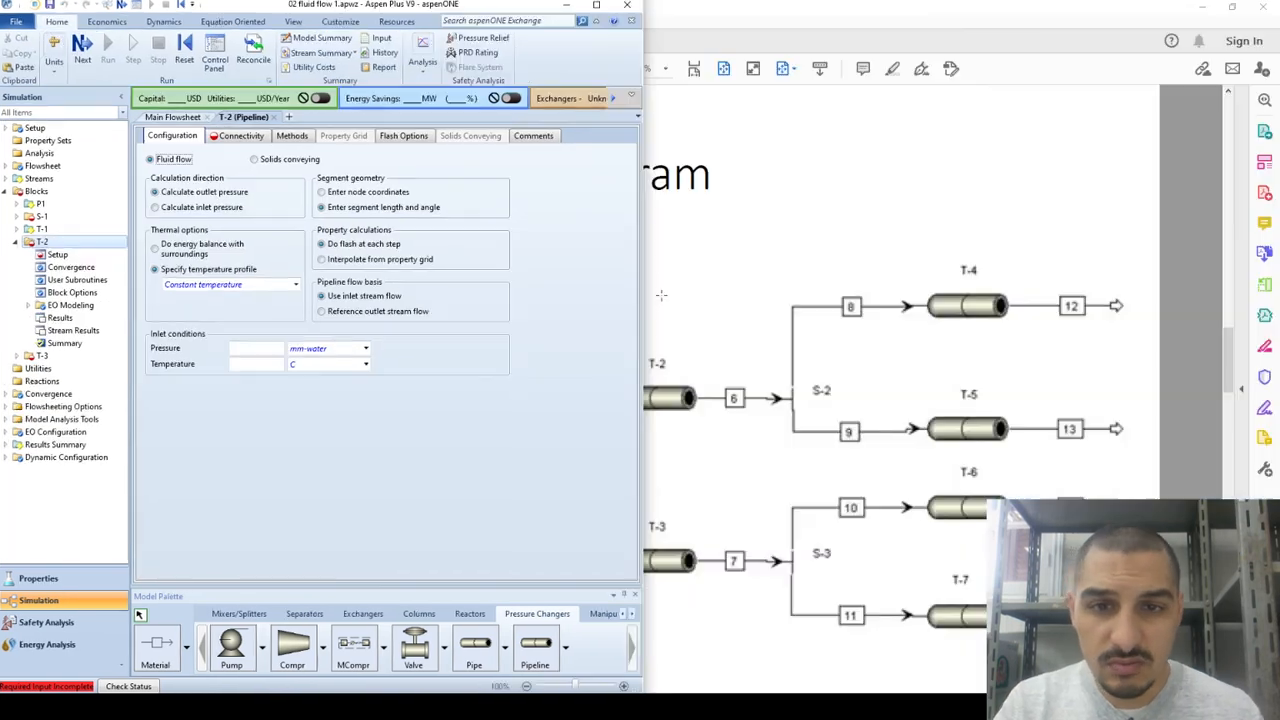
# Step: Arrange the Water Piping Network PDF beside Aspen Plus and bring up the T-2 table of the Pipelines Specifications page at readable size
pyautogui.click(856, 107)
pyautogui.press('super+Right')
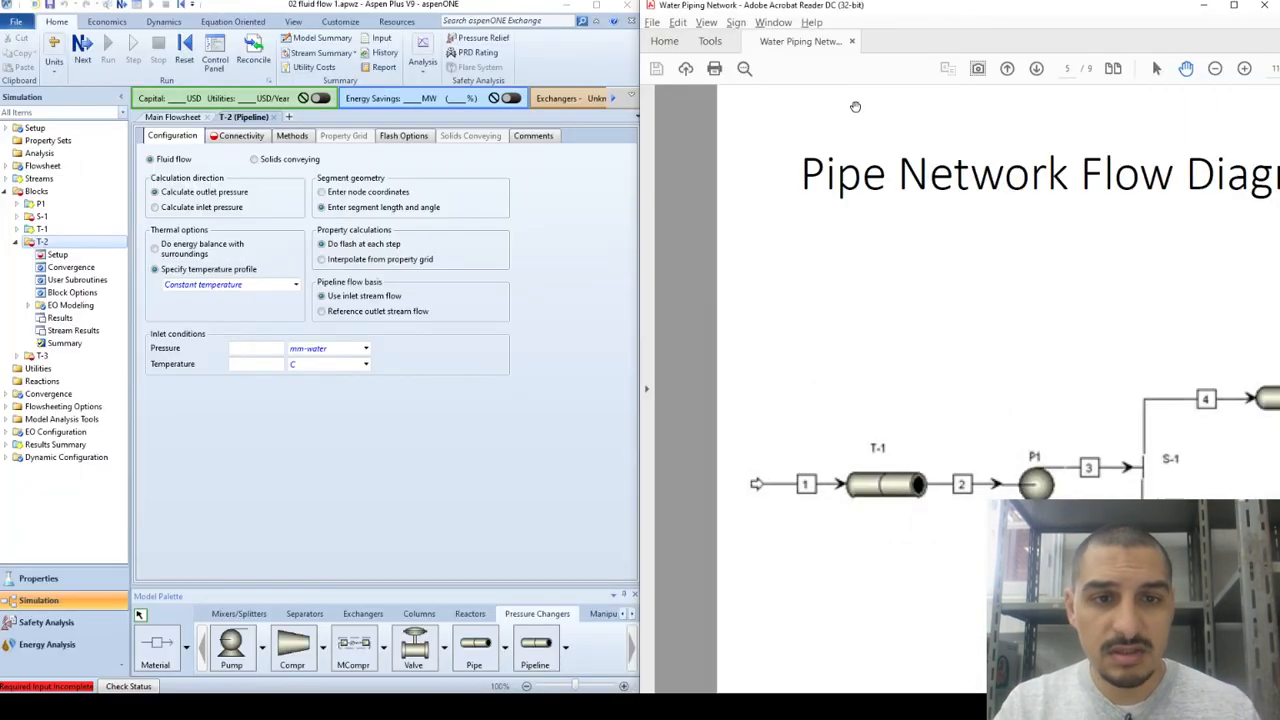
pyautogui.scroll(-3, 856, 107)
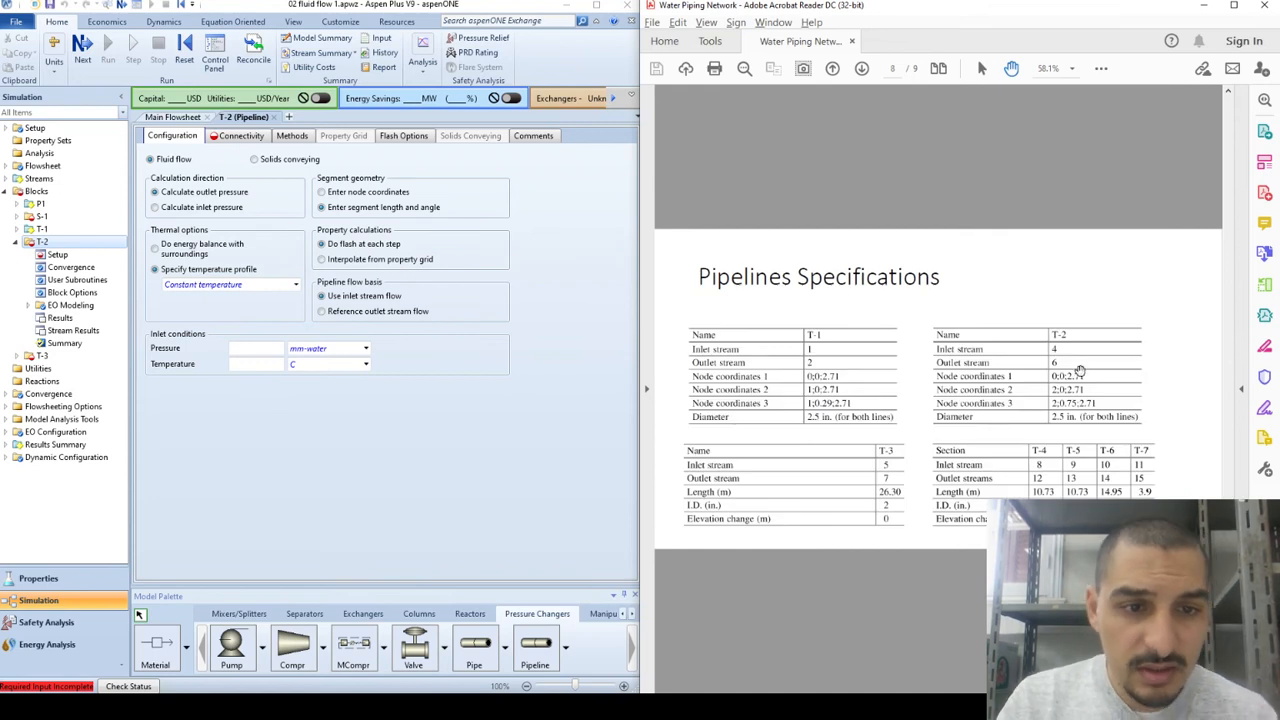
pyautogui.scroll(2, 1080, 369)
pyautogui.scroll(2, 1080, 369)
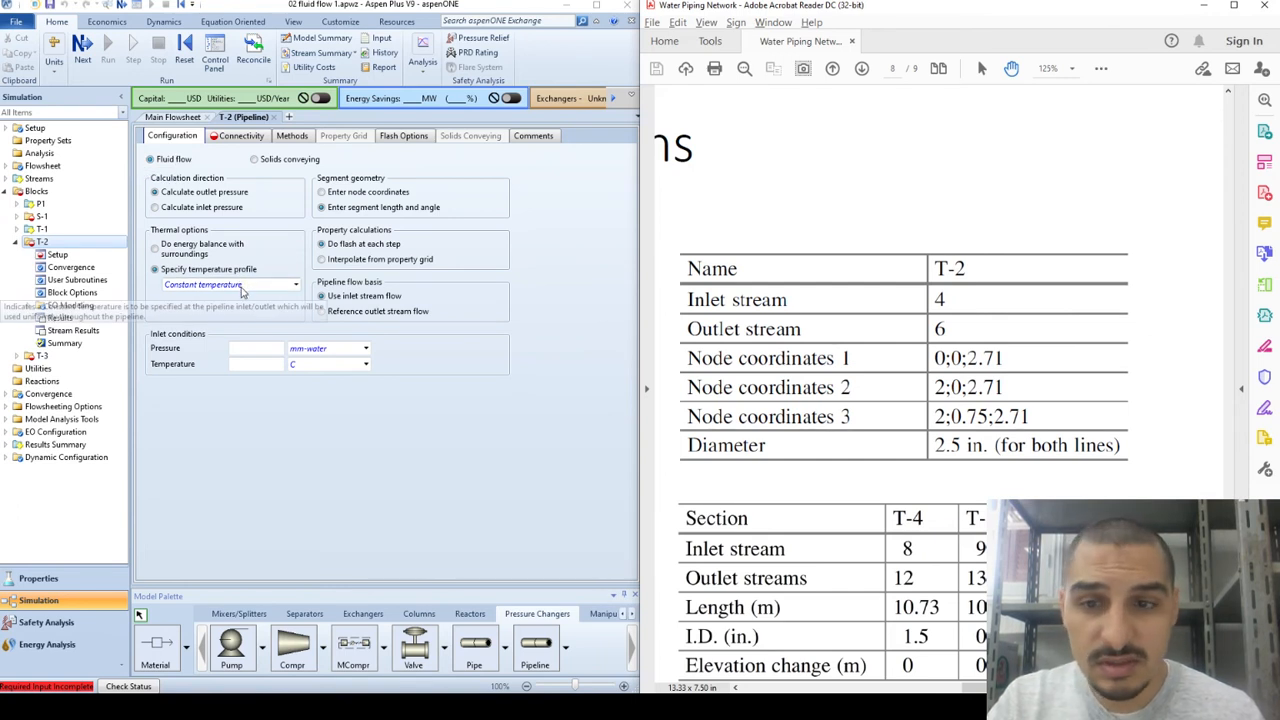
# Step: Add segment 1 to pipeline T-2 and set the pipeline's segment geometry to Enter node coordinates
pyautogui.click(258, 349)
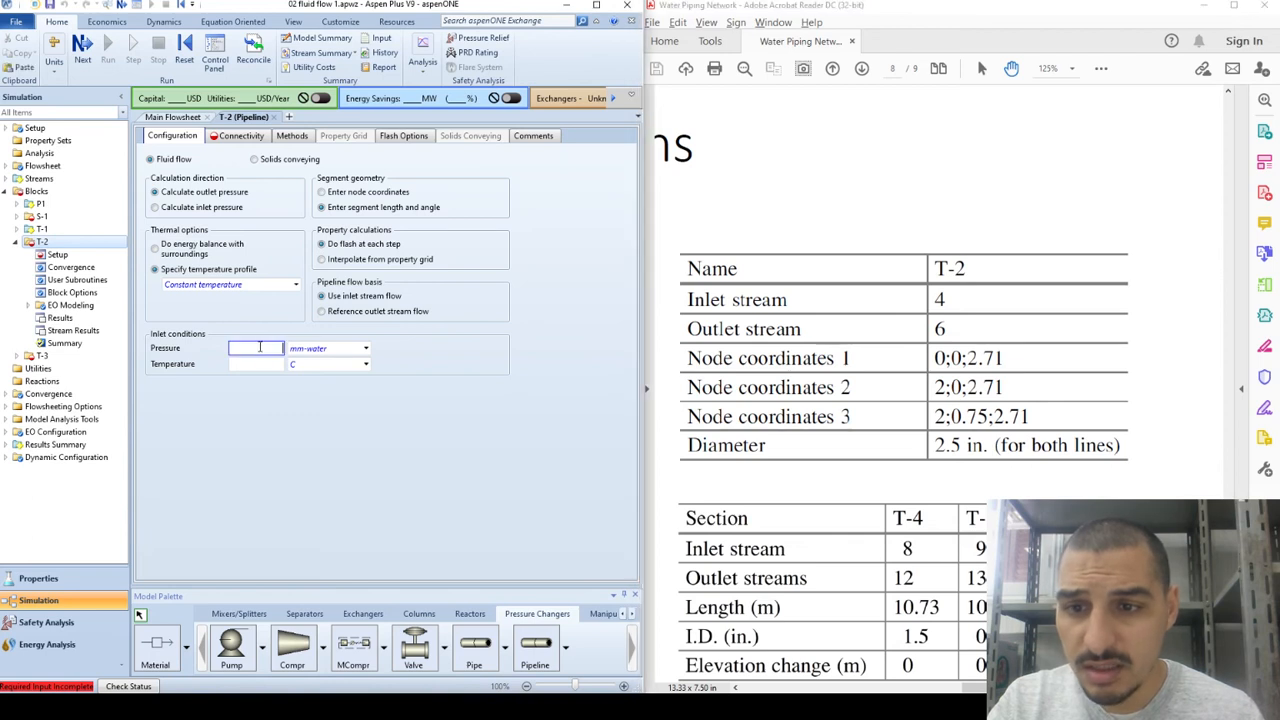
pyautogui.click(399, 409)
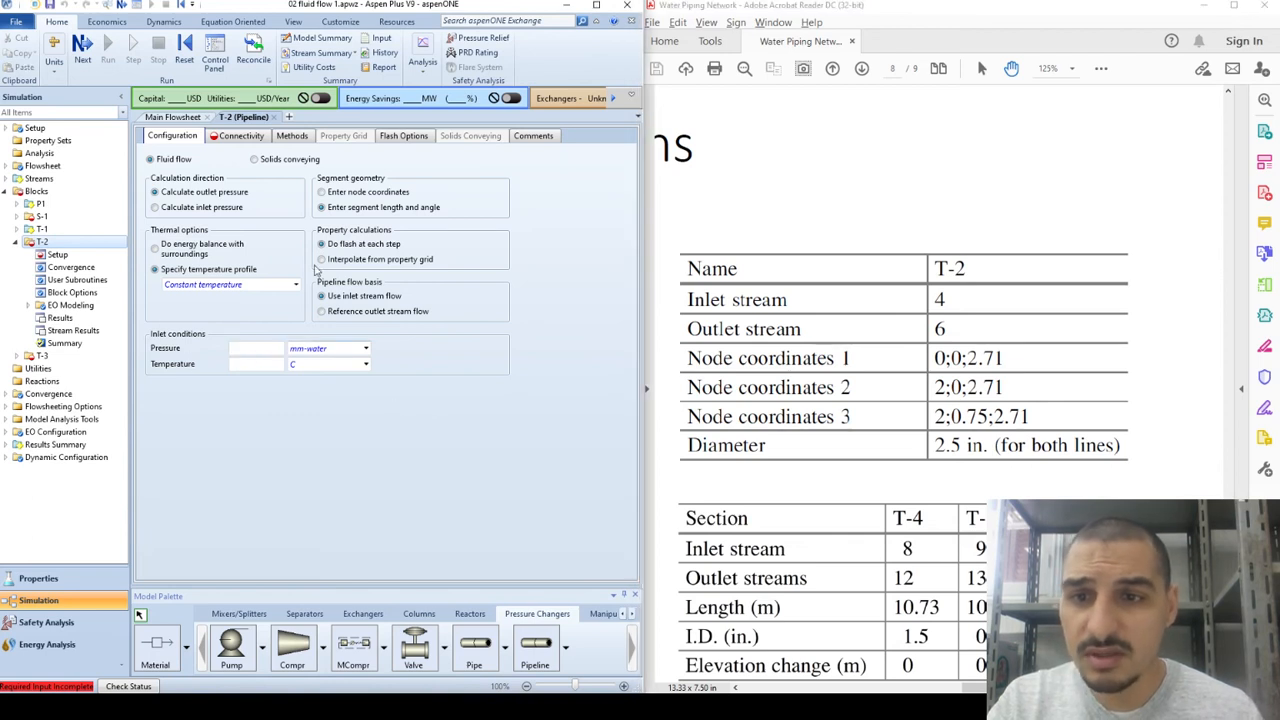
pyautogui.click(244, 139)
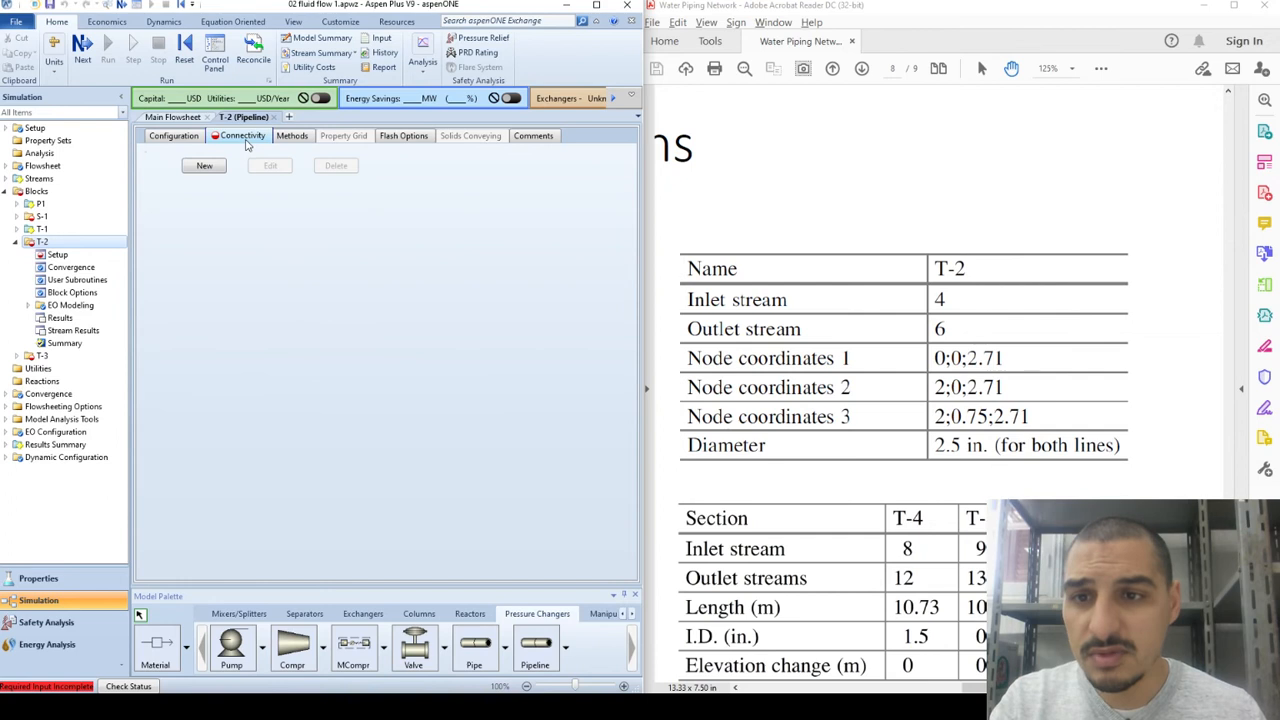
pyautogui.click(214, 193)
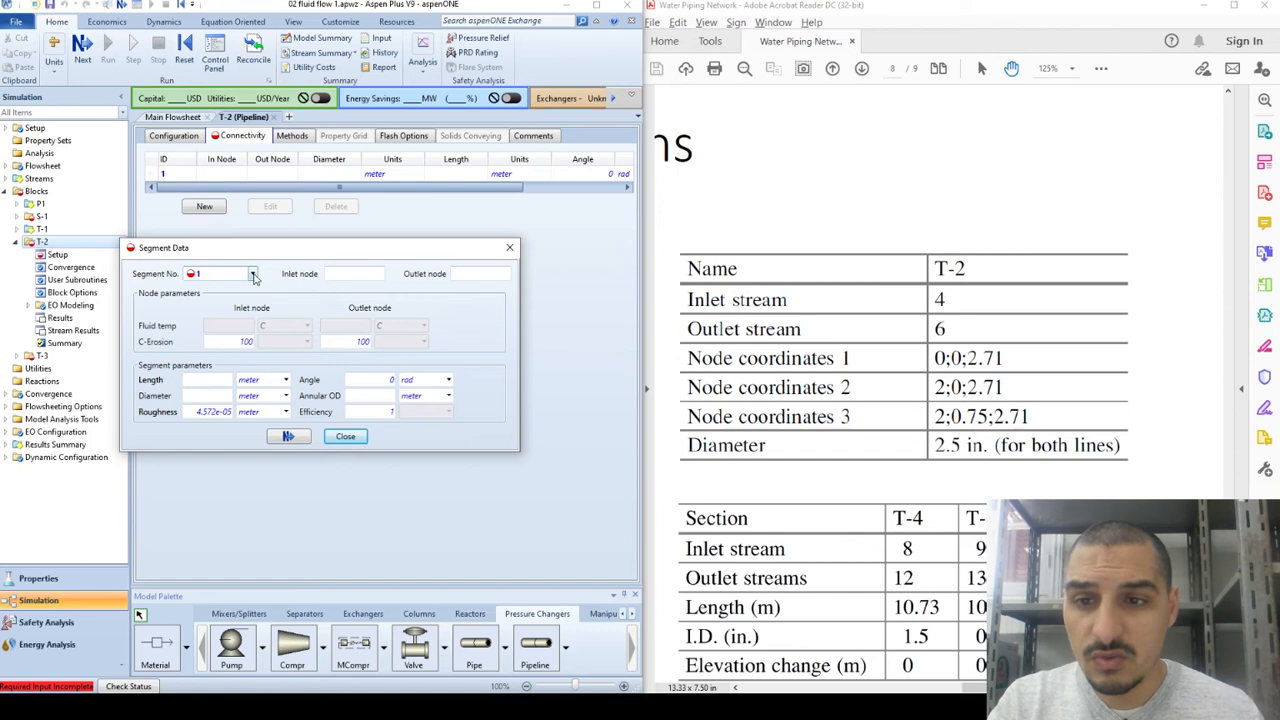
pyautogui.press('Escape')
pyautogui.click(177, 138)
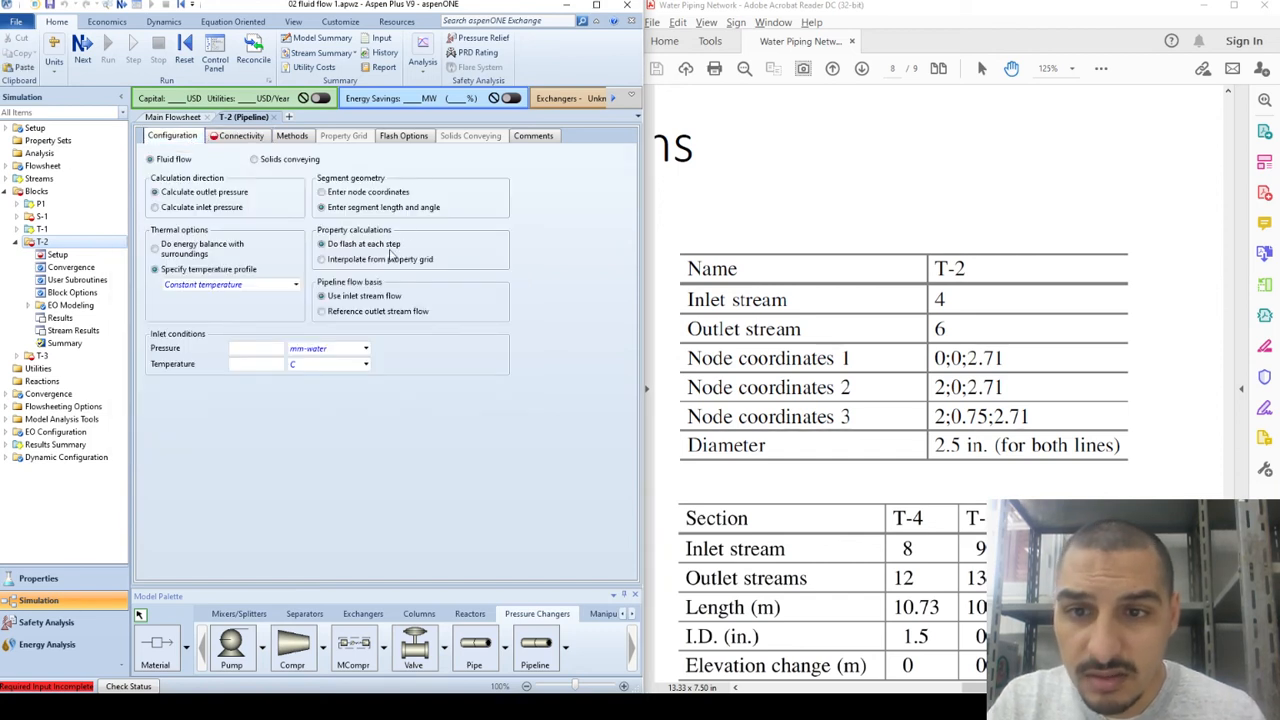
pyautogui.click(363, 195)
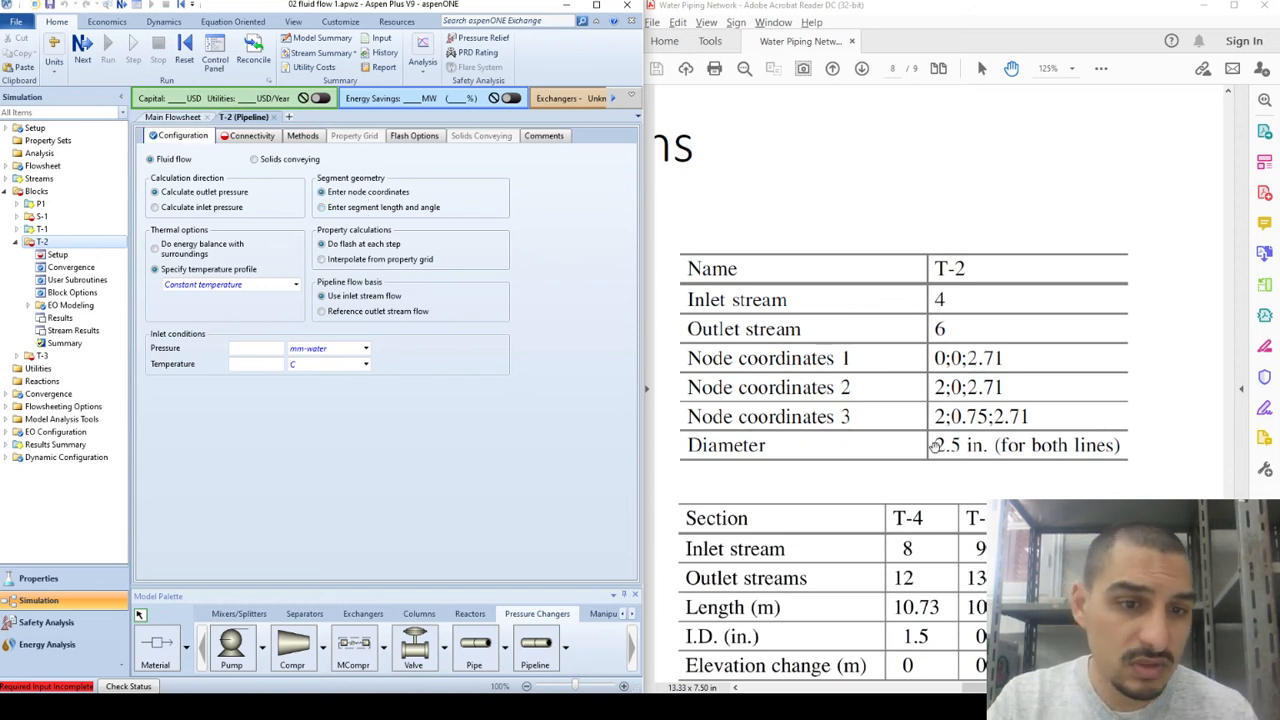
# Step: Set the inlet node of segment 1 in pipeline T-2's connectivity table to 1
pyautogui.click(254, 139)
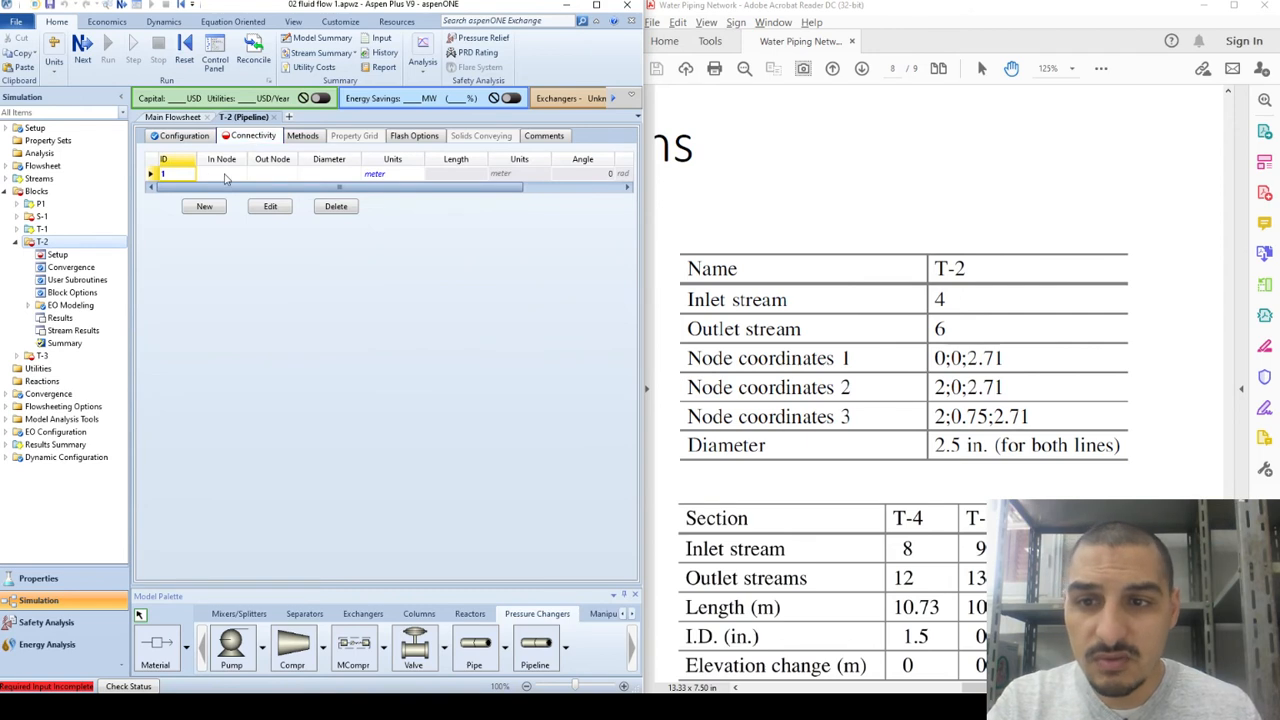
pyautogui.click(224, 176)
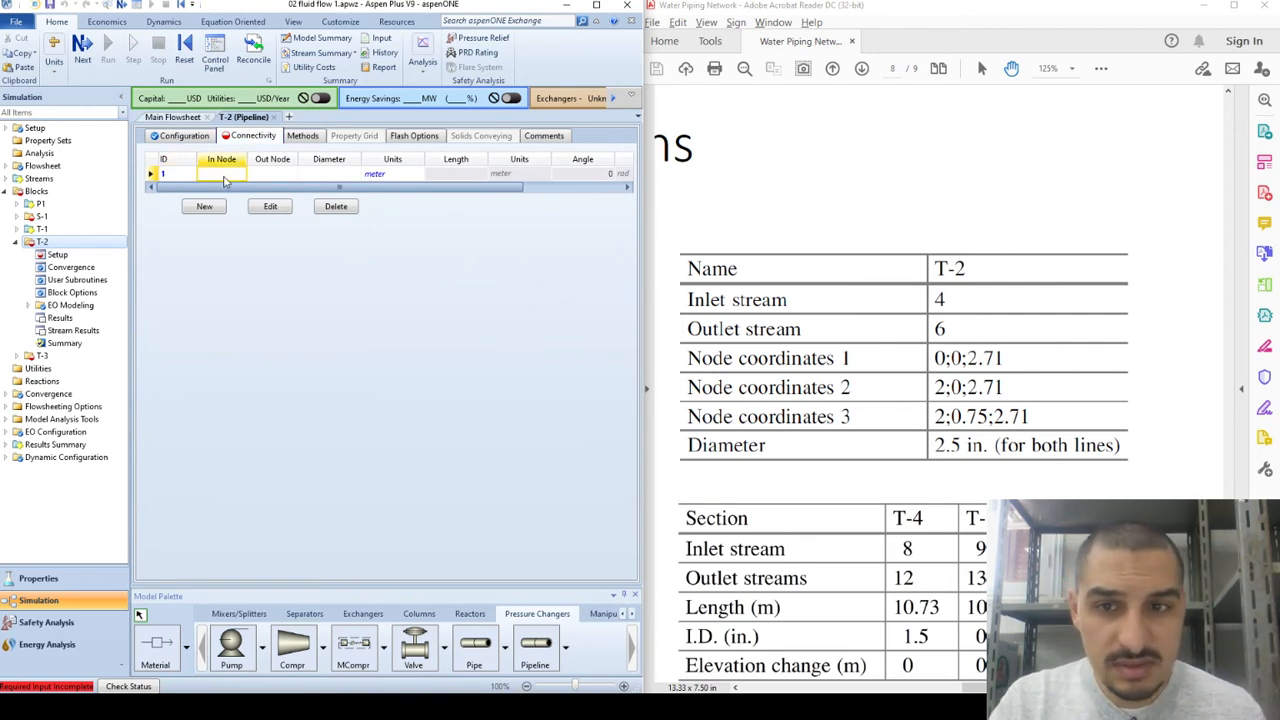
pyautogui.write('0')
pyautogui.press('BackSpace')
pyautogui.write('1')
pyautogui.press('Tab')
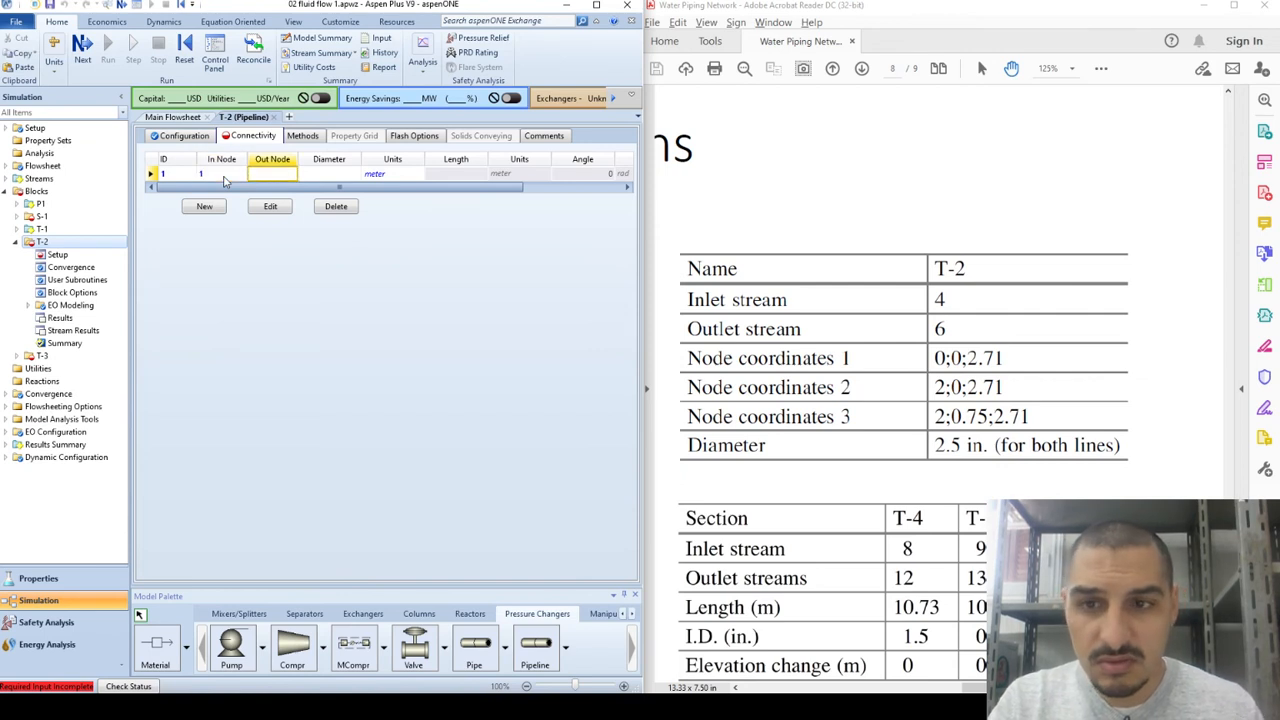
# Step: Open the data of T-2's segment 1 and set the inlet node to X 0, Y 0 and elevation 2.71 meter
pyautogui.click(281, 208)
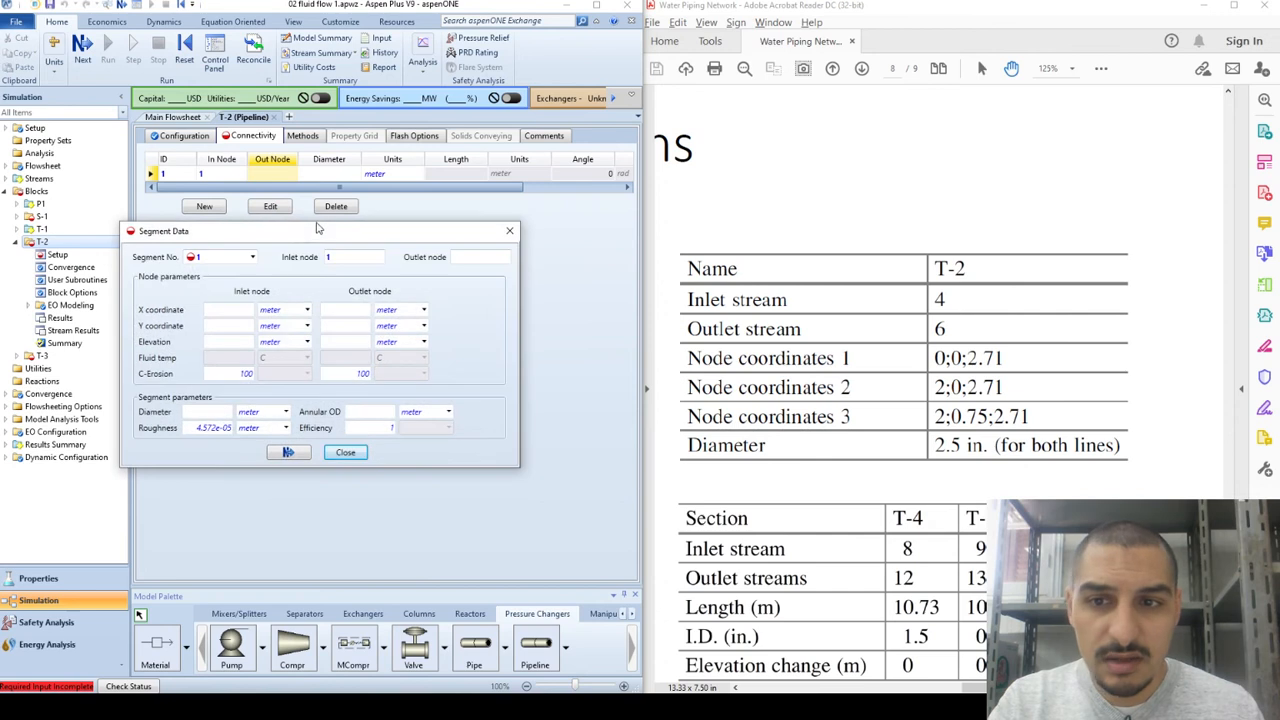
pyautogui.click(222, 310)
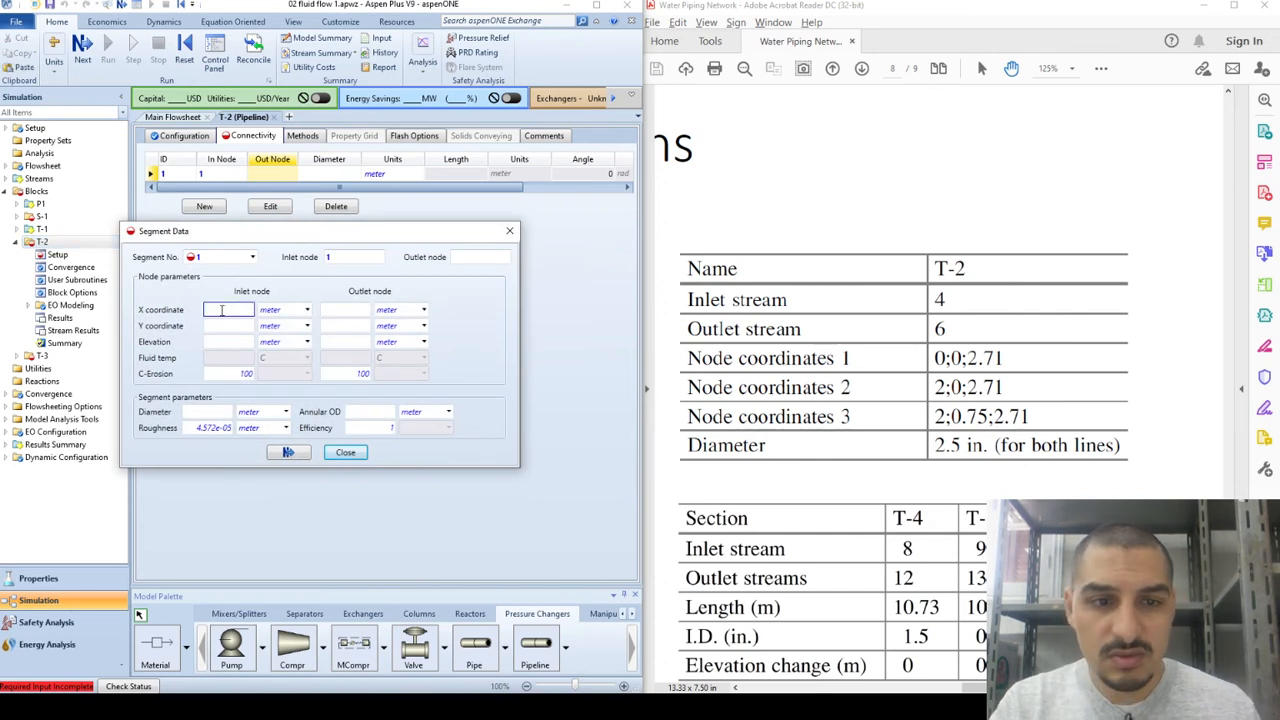
pyautogui.write('0')
pyautogui.click(225, 326)
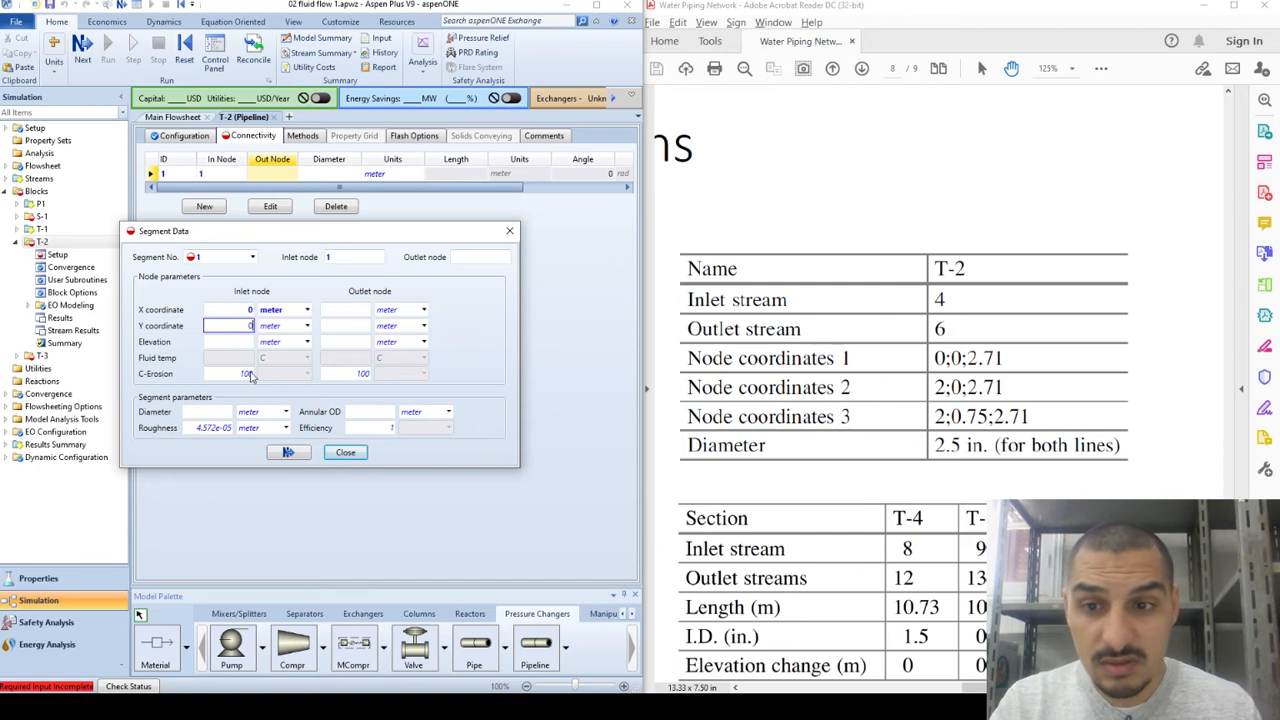
pyautogui.click(237, 342)
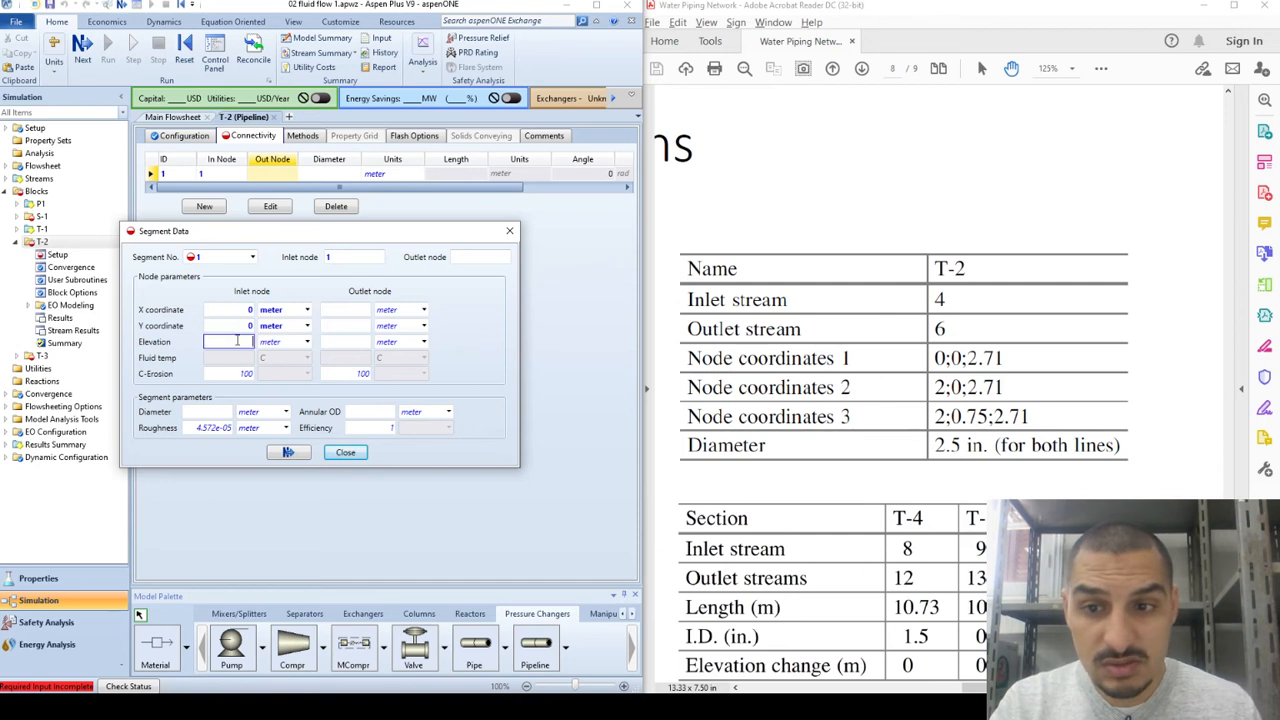
# Step: Set segment 1's outlet node to 2, with coordinates X 2, Y 0 and elevation 2.71 meter
pyautogui.click(340, 310)
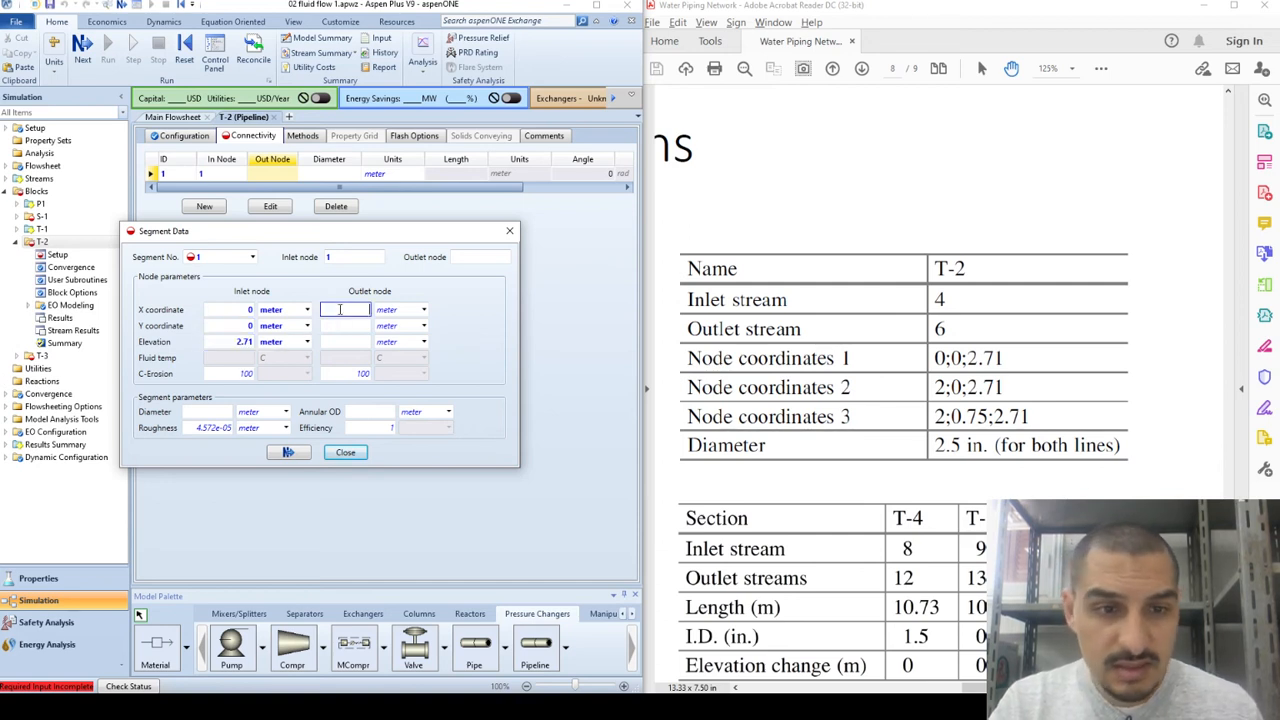
pyautogui.click(342, 327)
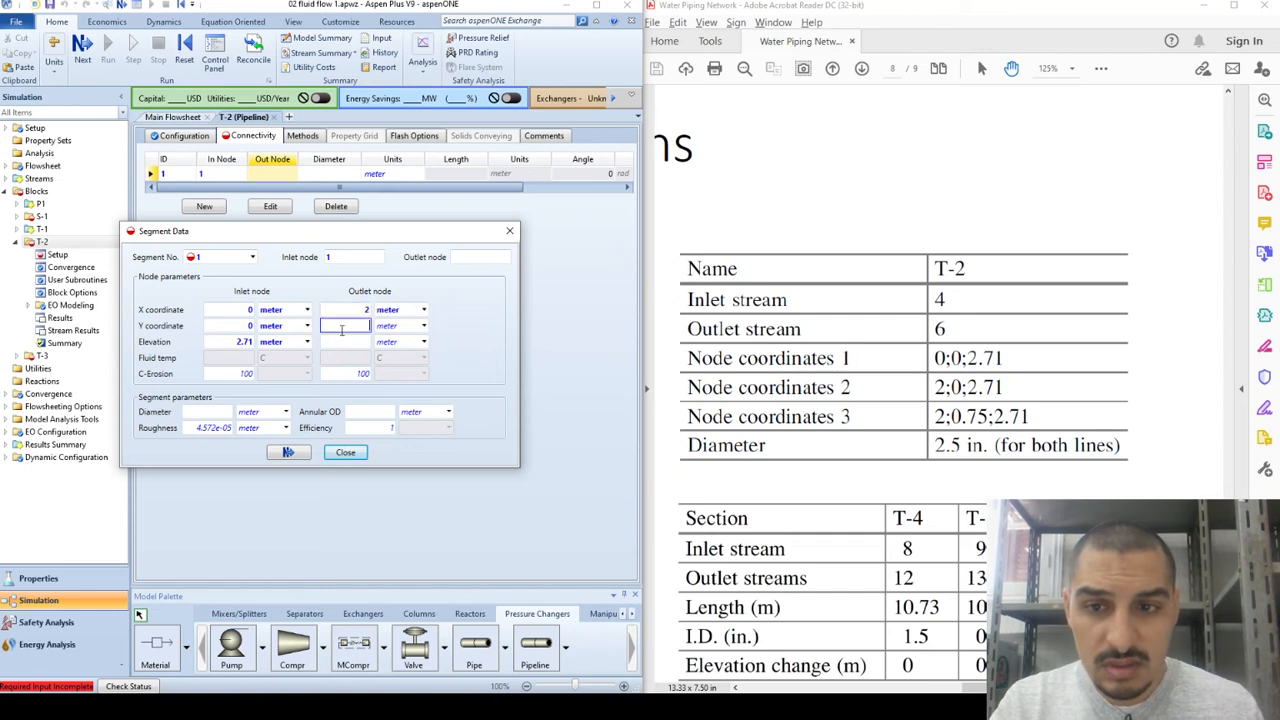
pyautogui.click(344, 342)
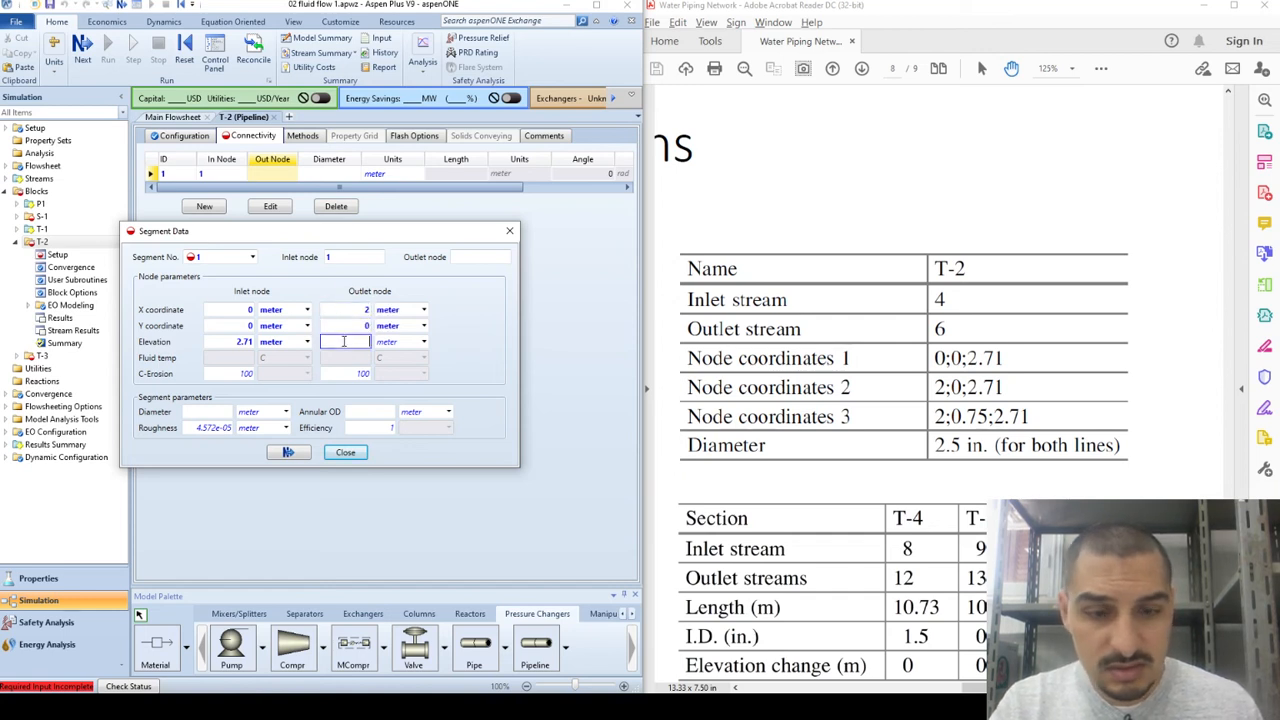
pyautogui.click(484, 257)
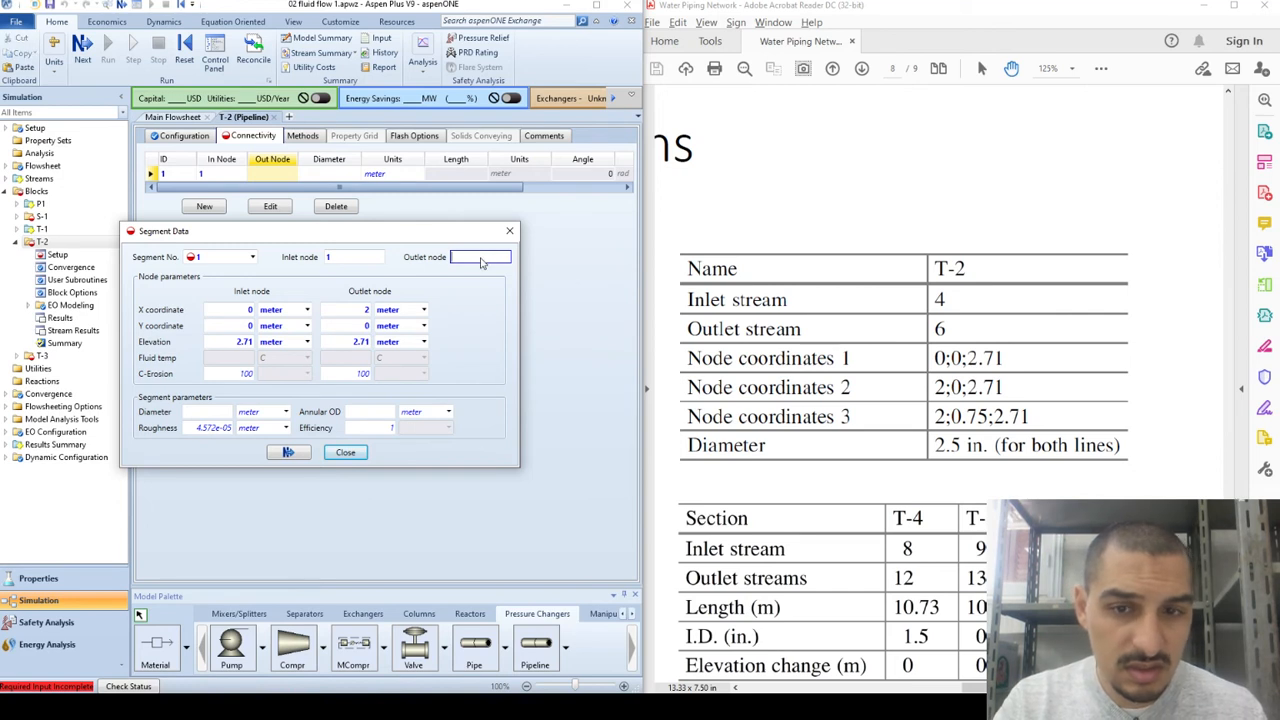
pyautogui.click(479, 304)
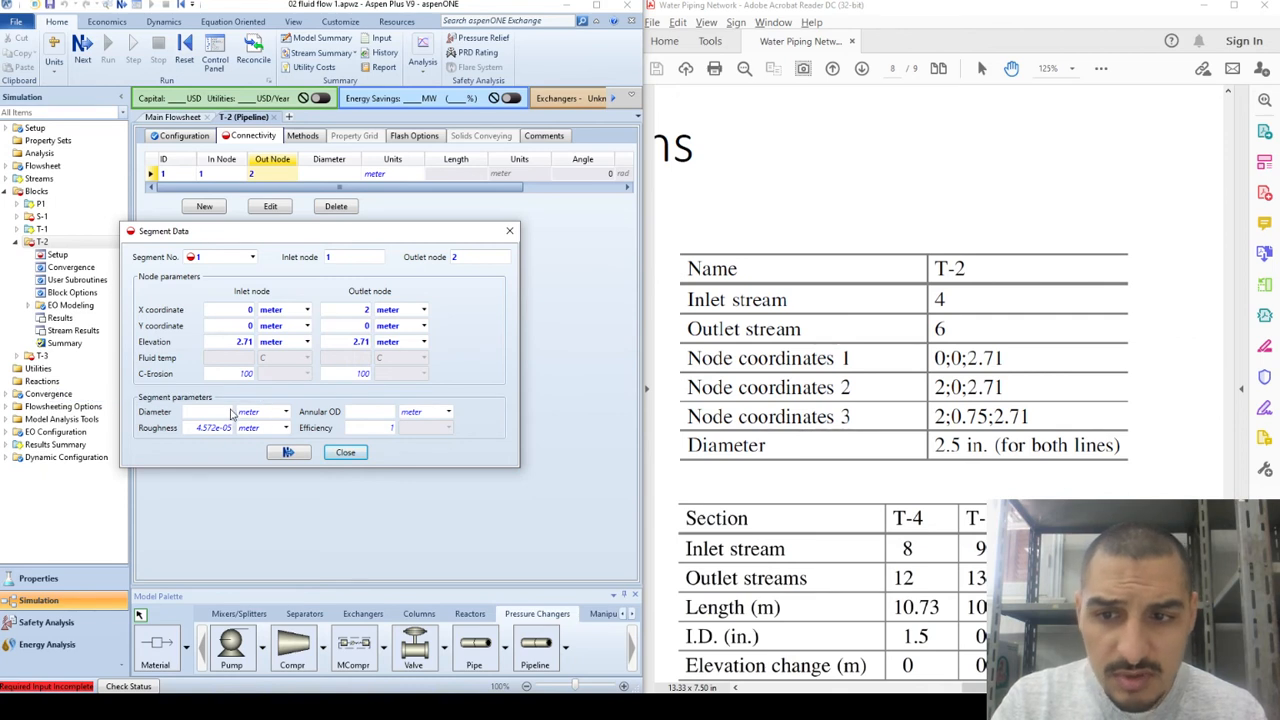
# Step: Look through the Water Piping Network PDF, from the problem statement to the pump curve, and examine T-2's table on the Pipelines Specifications page
pyautogui.click(854, 185)
pyautogui.scroll(-1, 854, 185)
pyautogui.hscroll(-3, 854, 185)
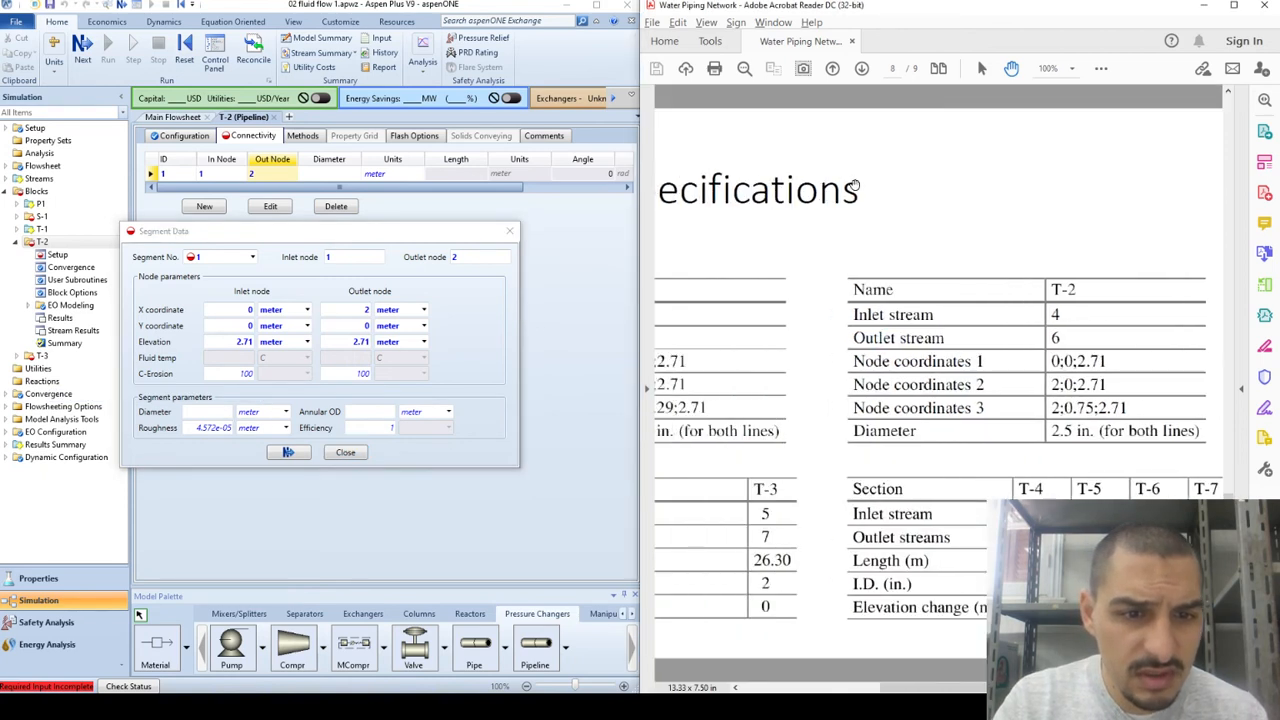
pyautogui.scroll(5, 854, 185)
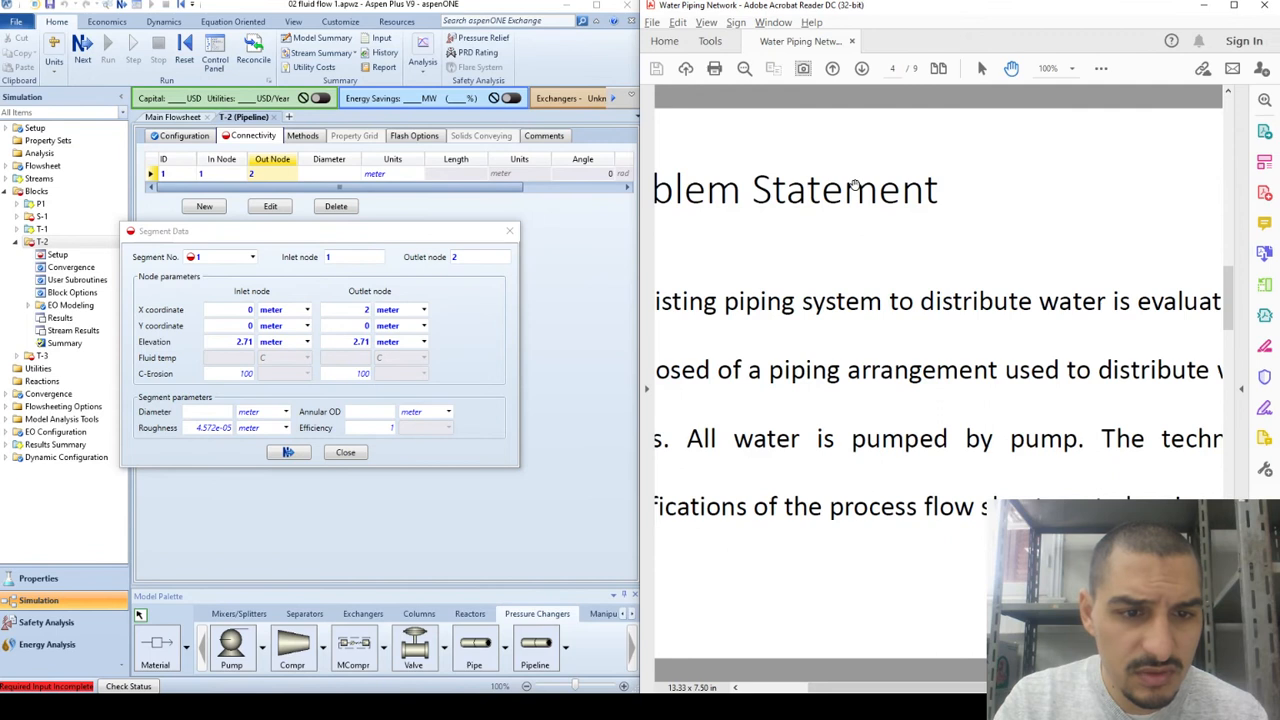
pyautogui.scroll(-1, 855, 185)
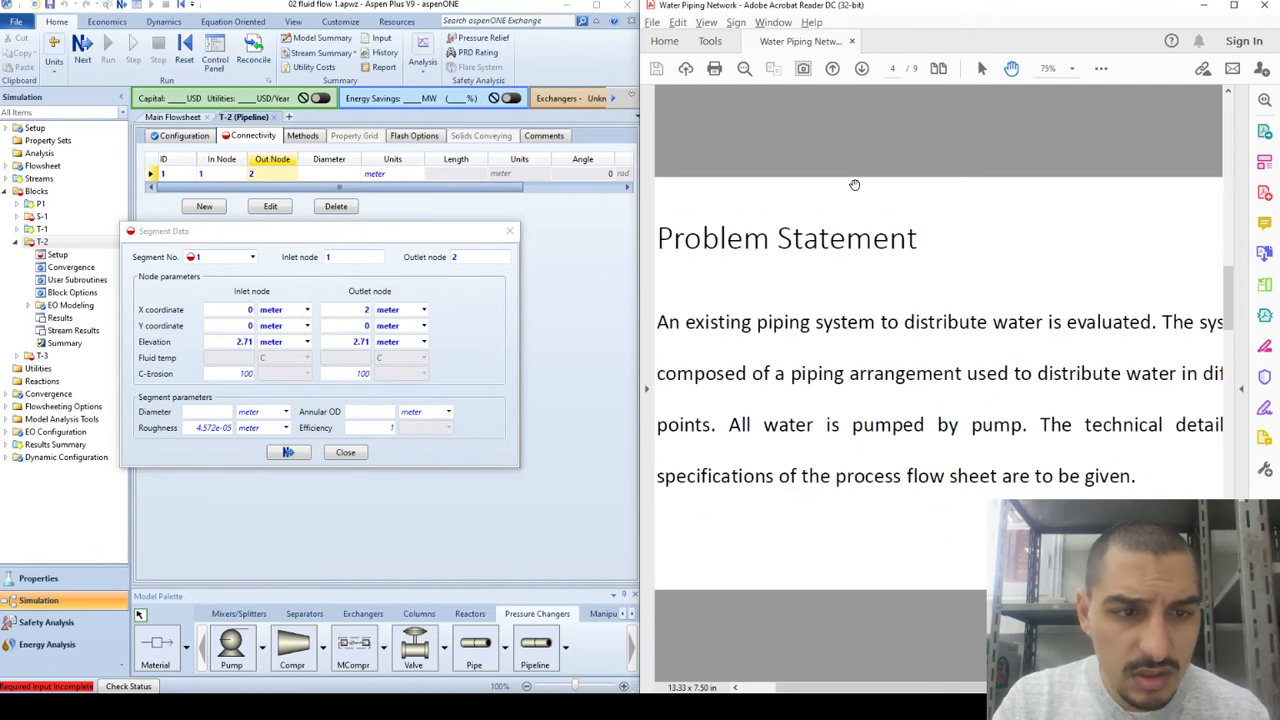
pyautogui.scroll(-3, 855, 185)
pyautogui.scroll(-1, 855, 185)
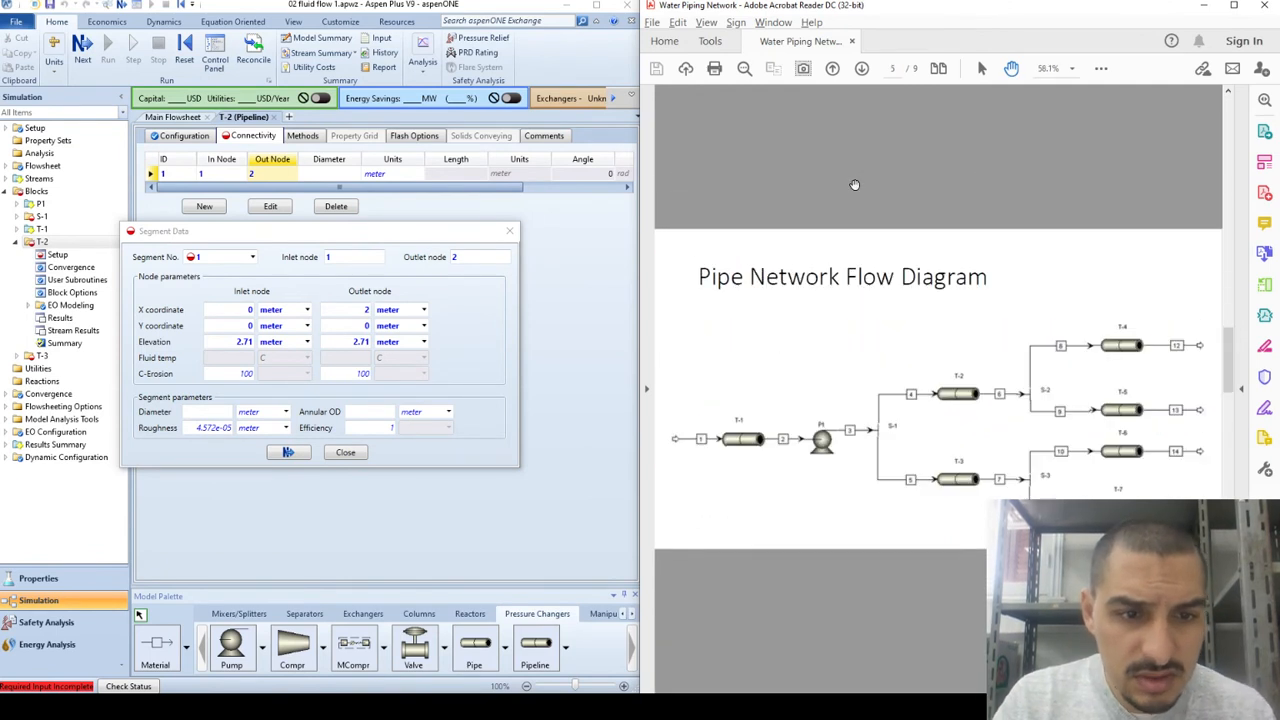
pyautogui.scroll(-1, 855, 185)
pyautogui.scroll(2, 855, 185)
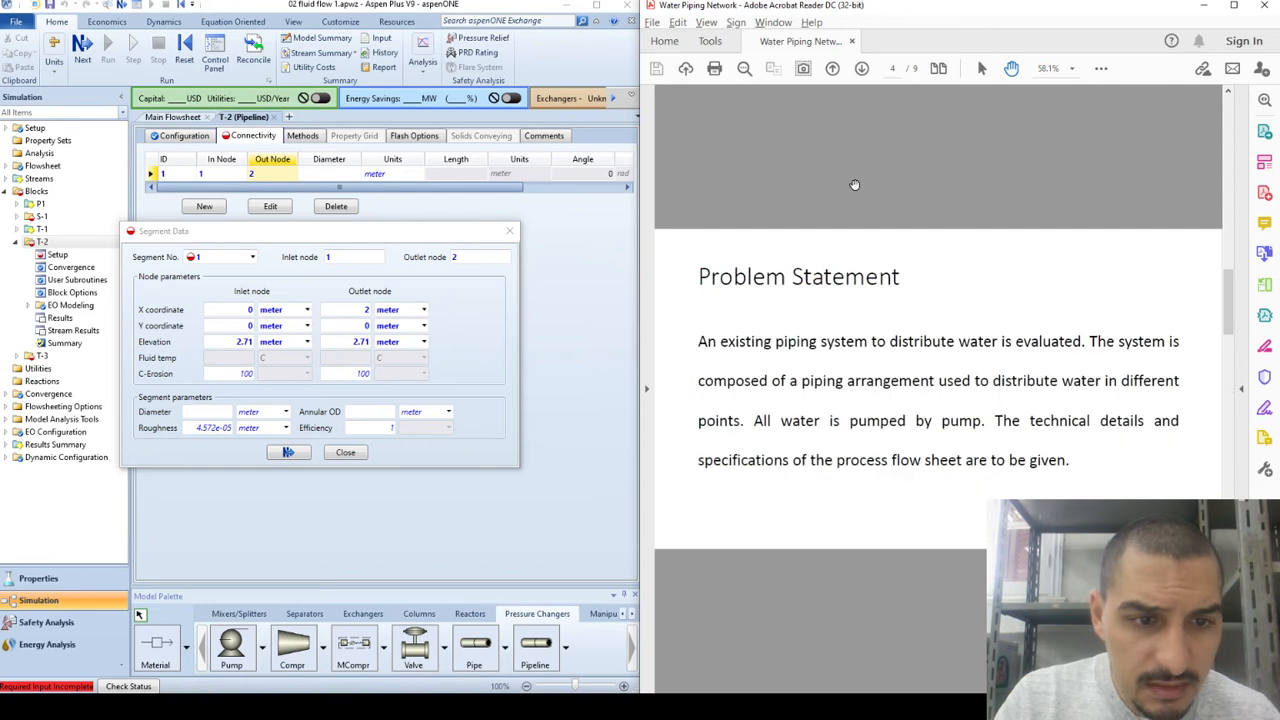
pyautogui.scroll(-2, 855, 185)
pyautogui.scroll(5, 855, 185)
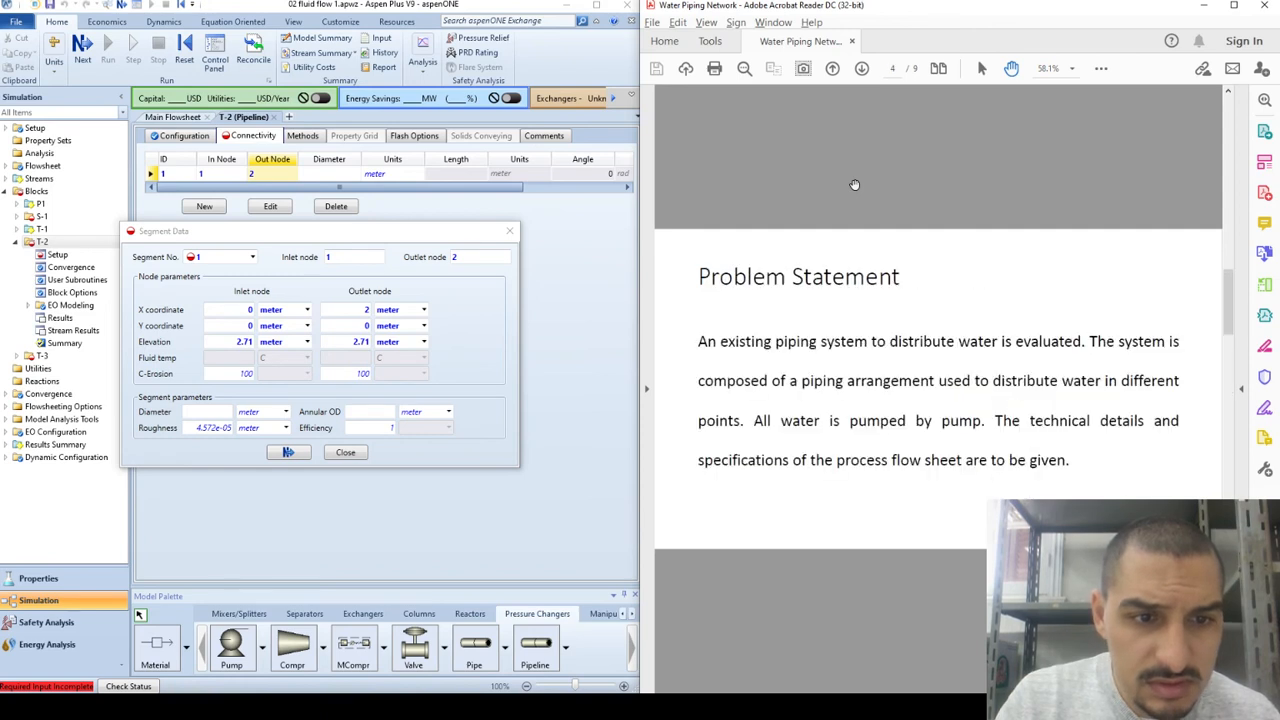
pyautogui.scroll(-3, 855, 185)
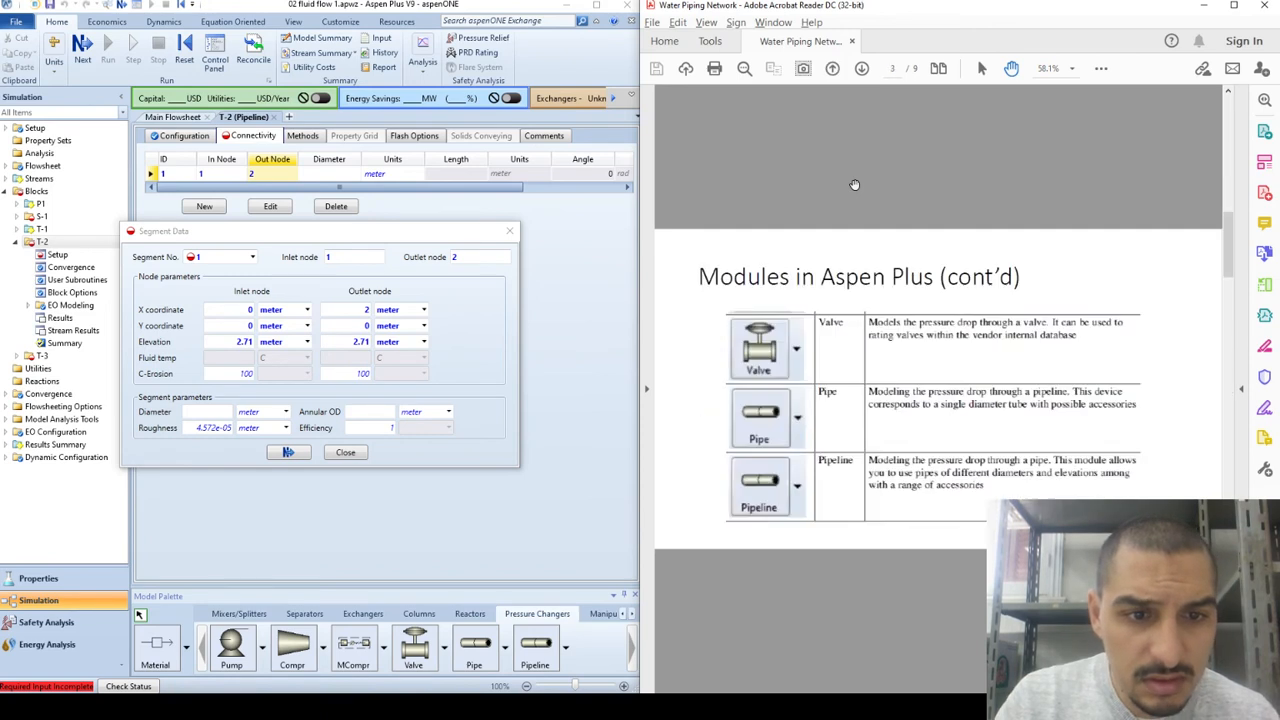
pyautogui.scroll(-1, 855, 185)
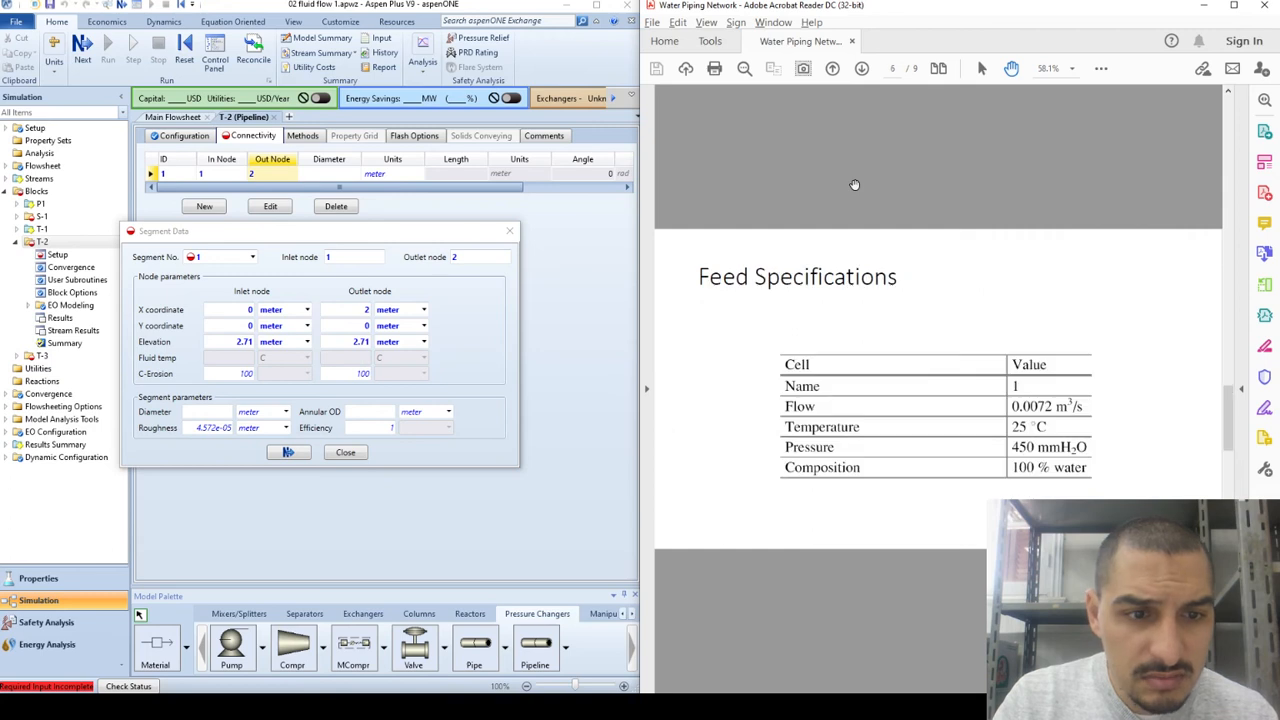
pyautogui.scroll(-2, 855, 185)
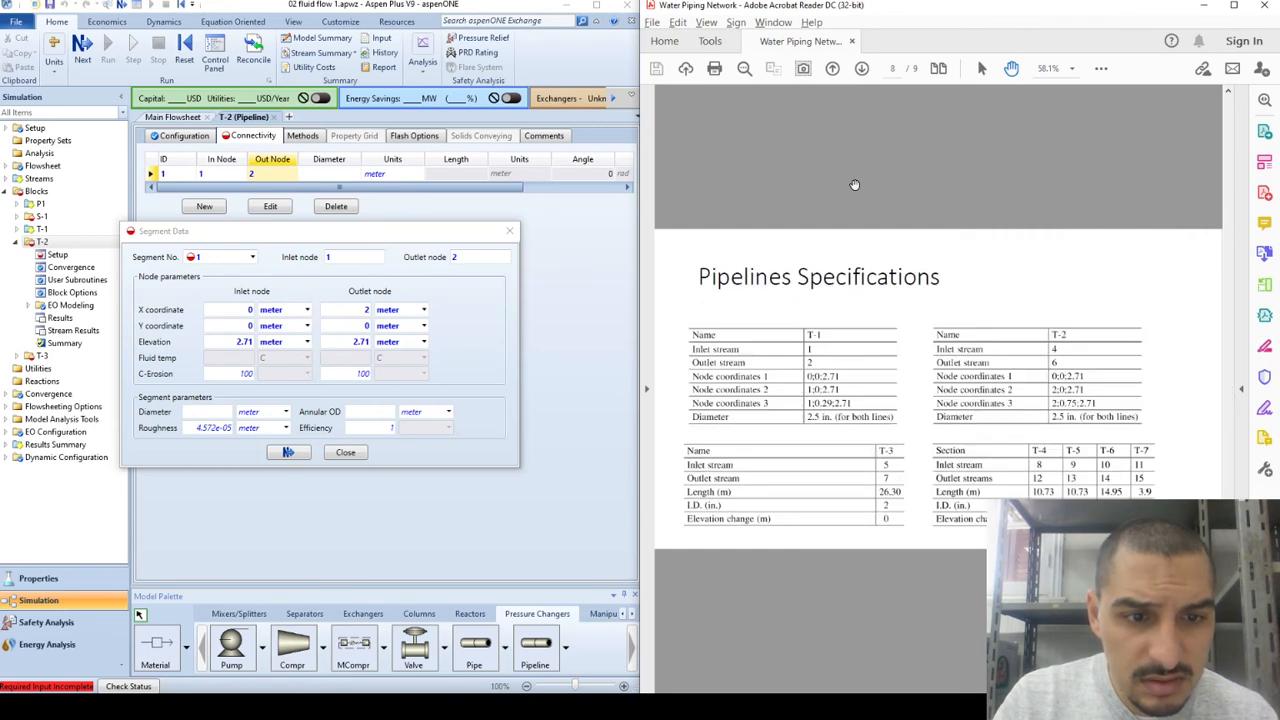
pyautogui.scroll(-1, 855, 185)
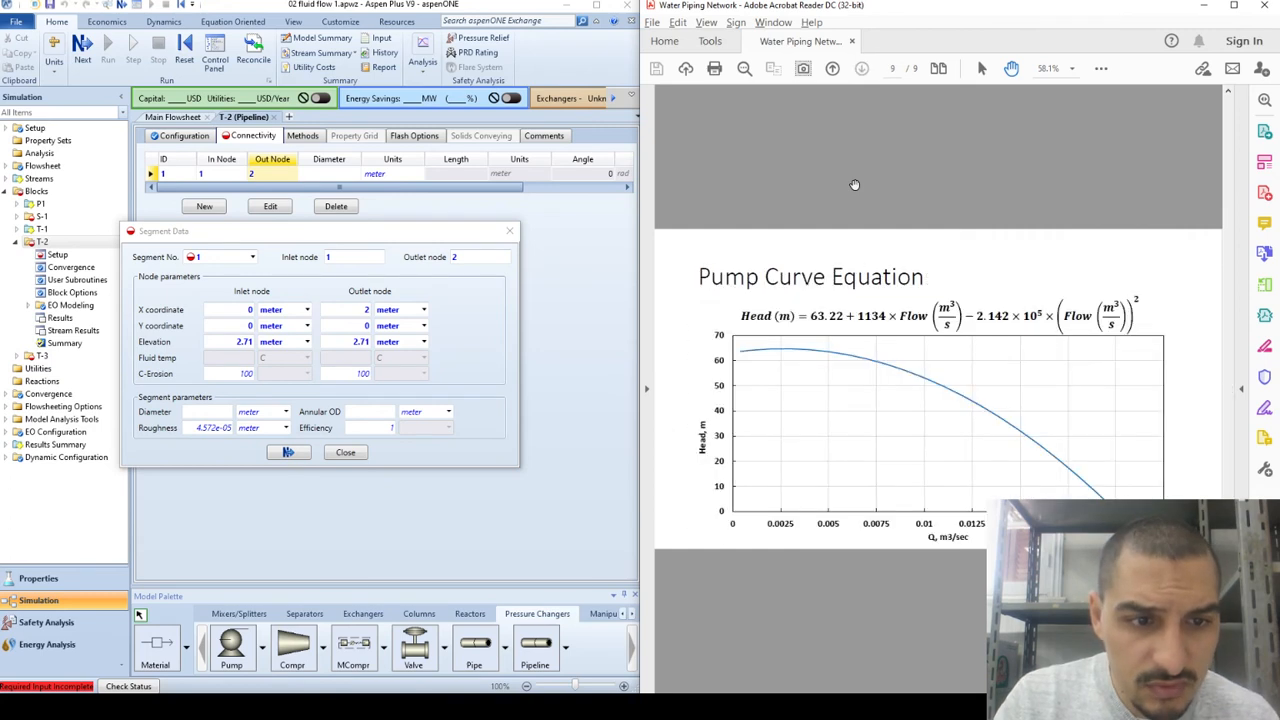
pyautogui.scroll(1, 855, 185)
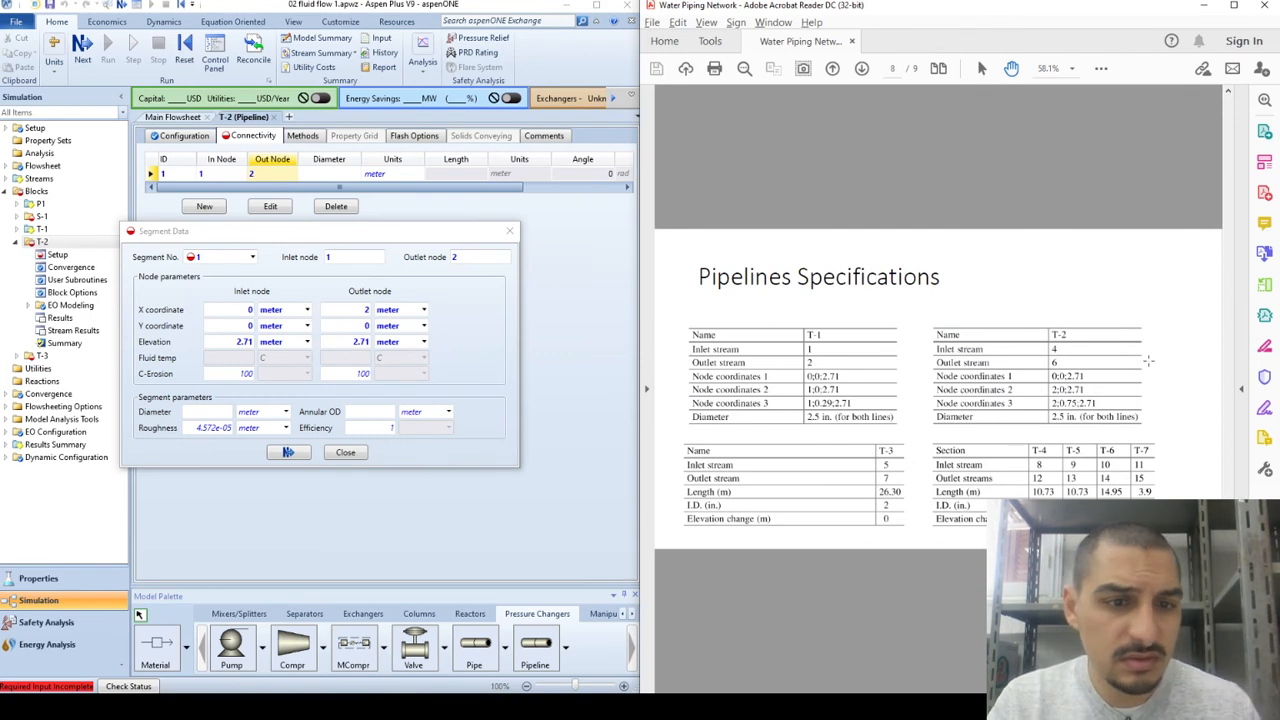
pyautogui.keyDown('ctrl'); pyautogui.scroll(1, 1149, 361); pyautogui.keyUp('ctrl')
pyautogui.scroll(1, 1149, 361)
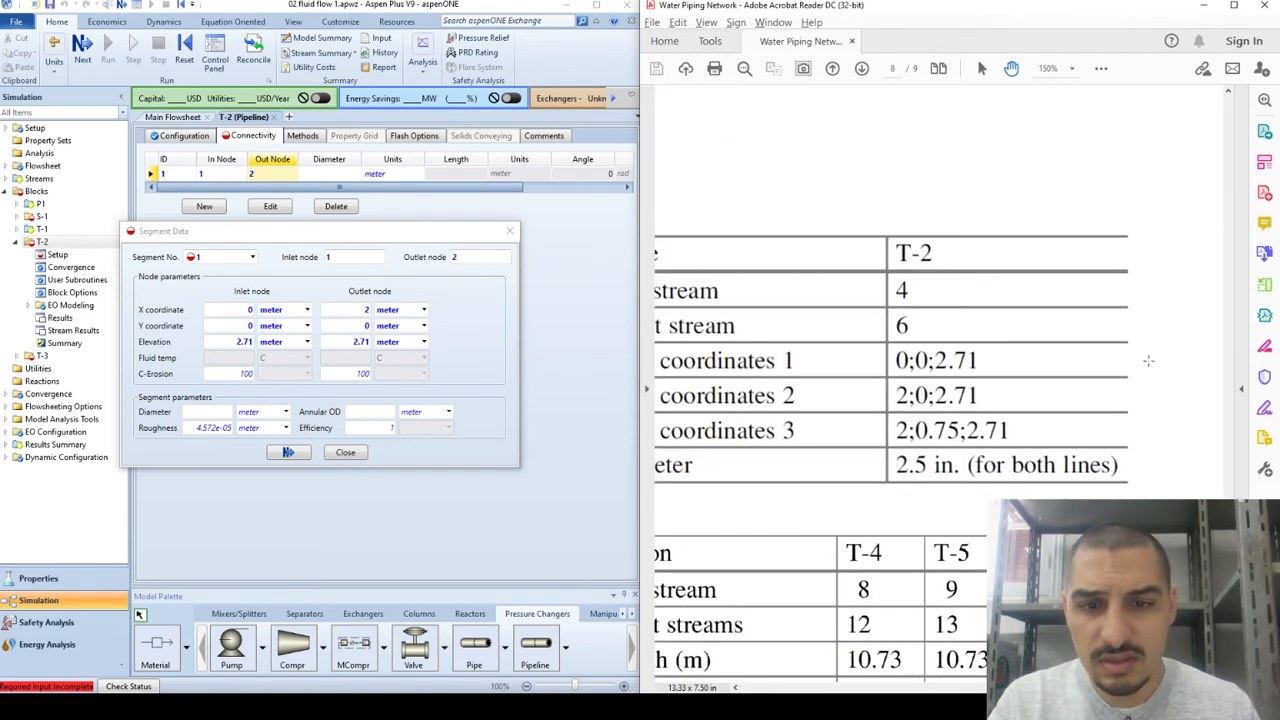
# Step: Set the diameter of T-2's segment 1 to 2.5 in
pyautogui.click(200, 413)
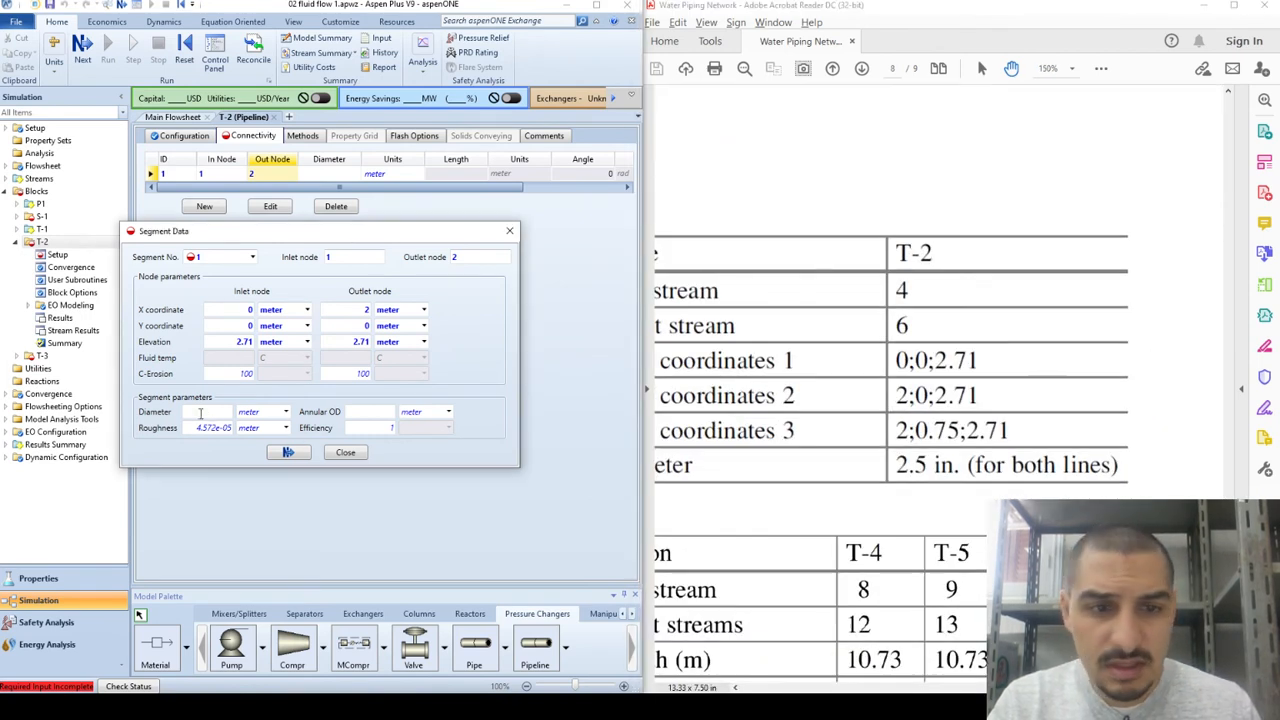
pyautogui.write('2.5')
pyautogui.press('Tab')
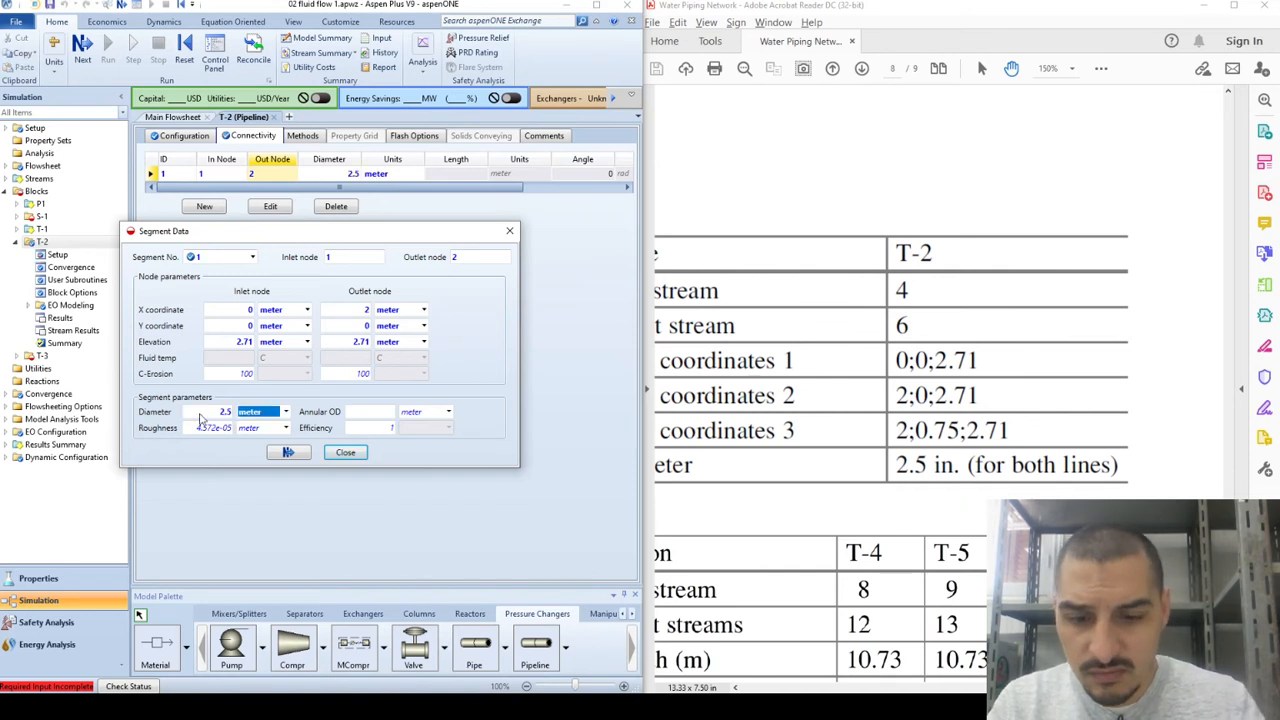
pyautogui.press('Tab')
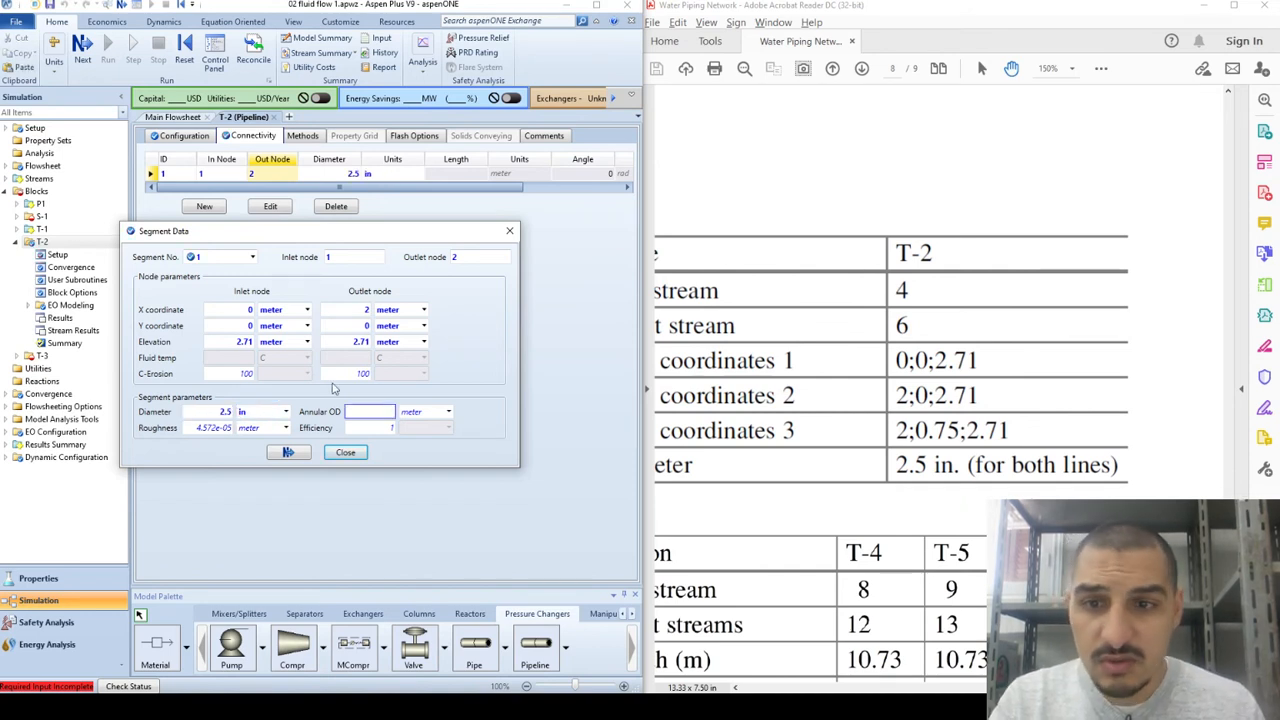
# Step: Create segment 2 in pipeline T-2 and set its outlet node to 3
pyautogui.click(253, 258)
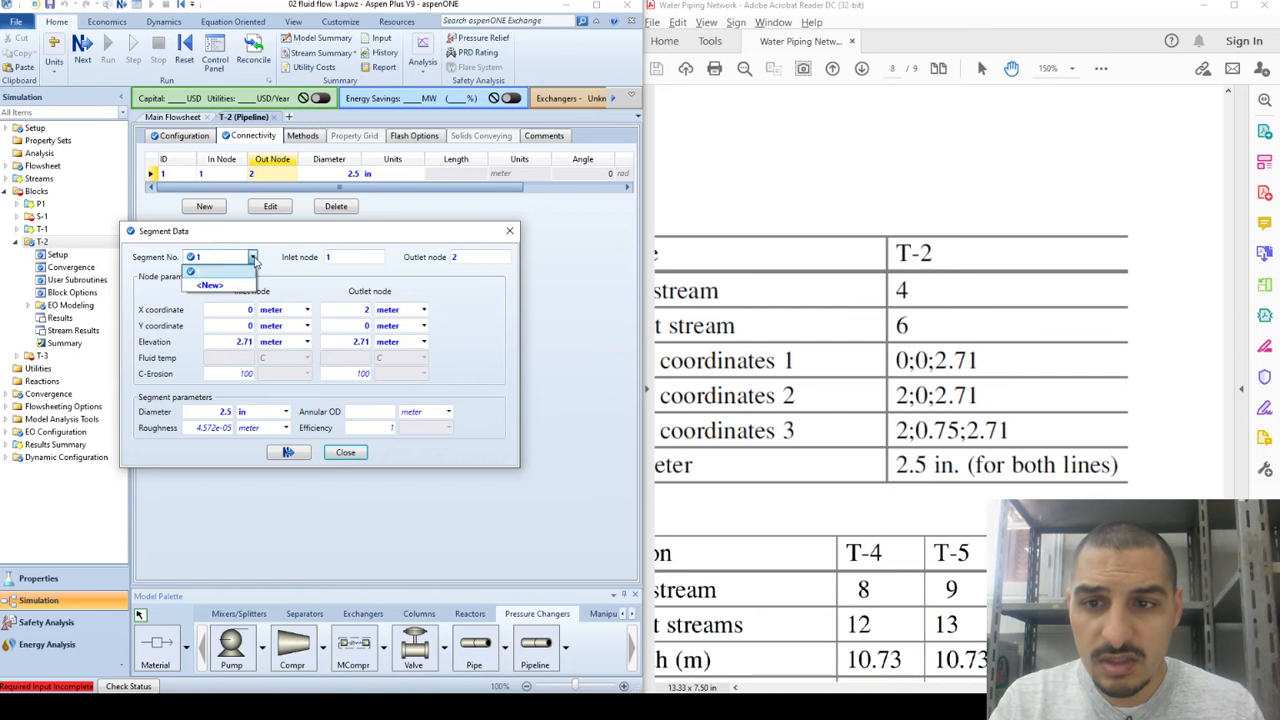
pyautogui.click(226, 288)
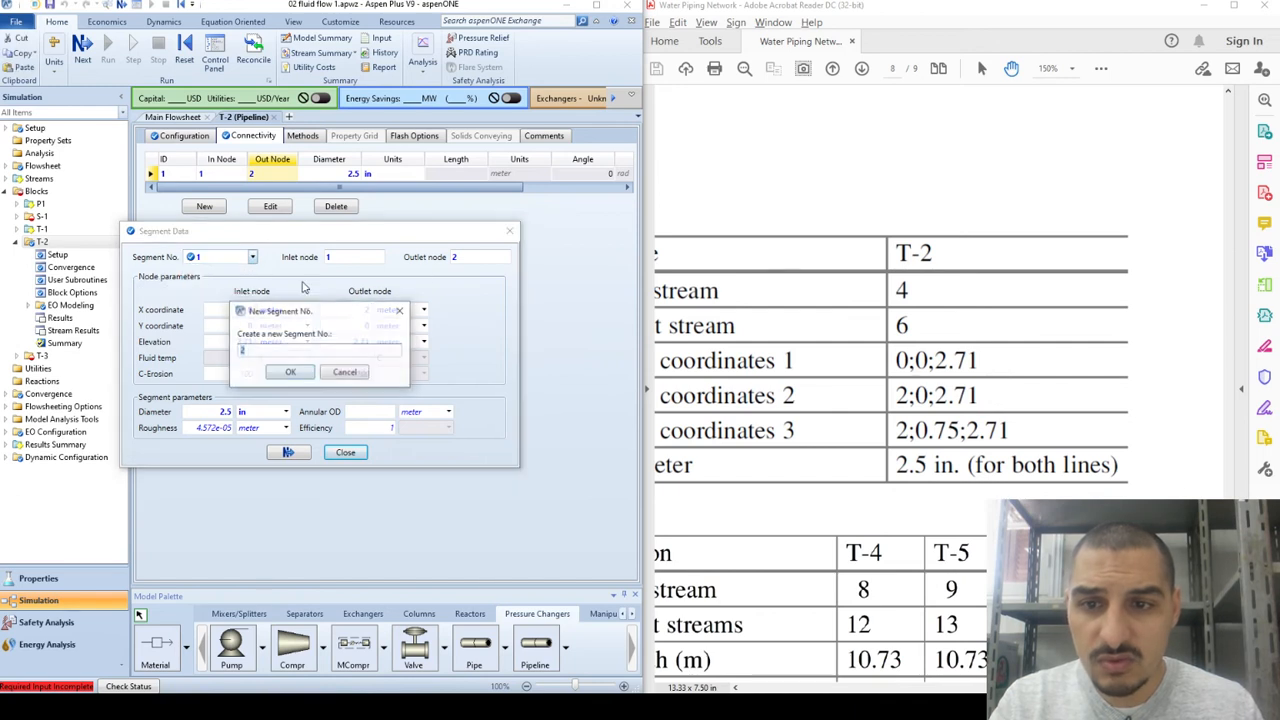
pyautogui.click(296, 372)
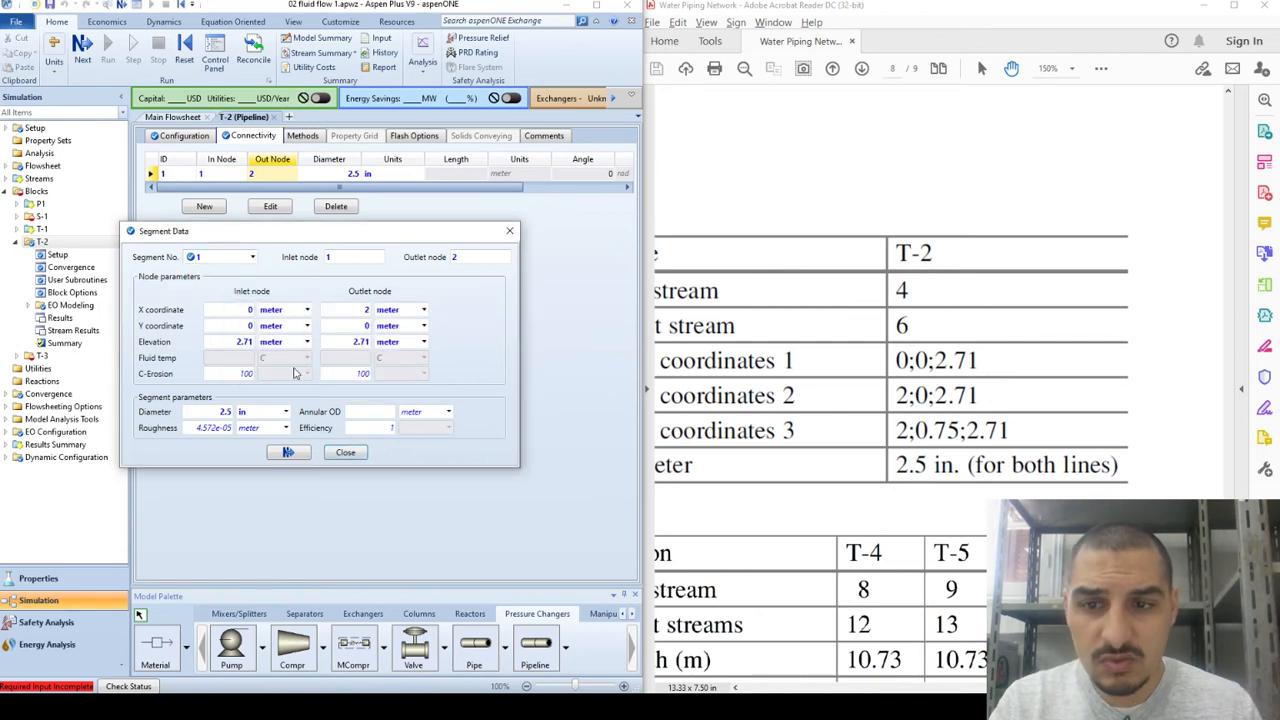
pyautogui.click(475, 258)
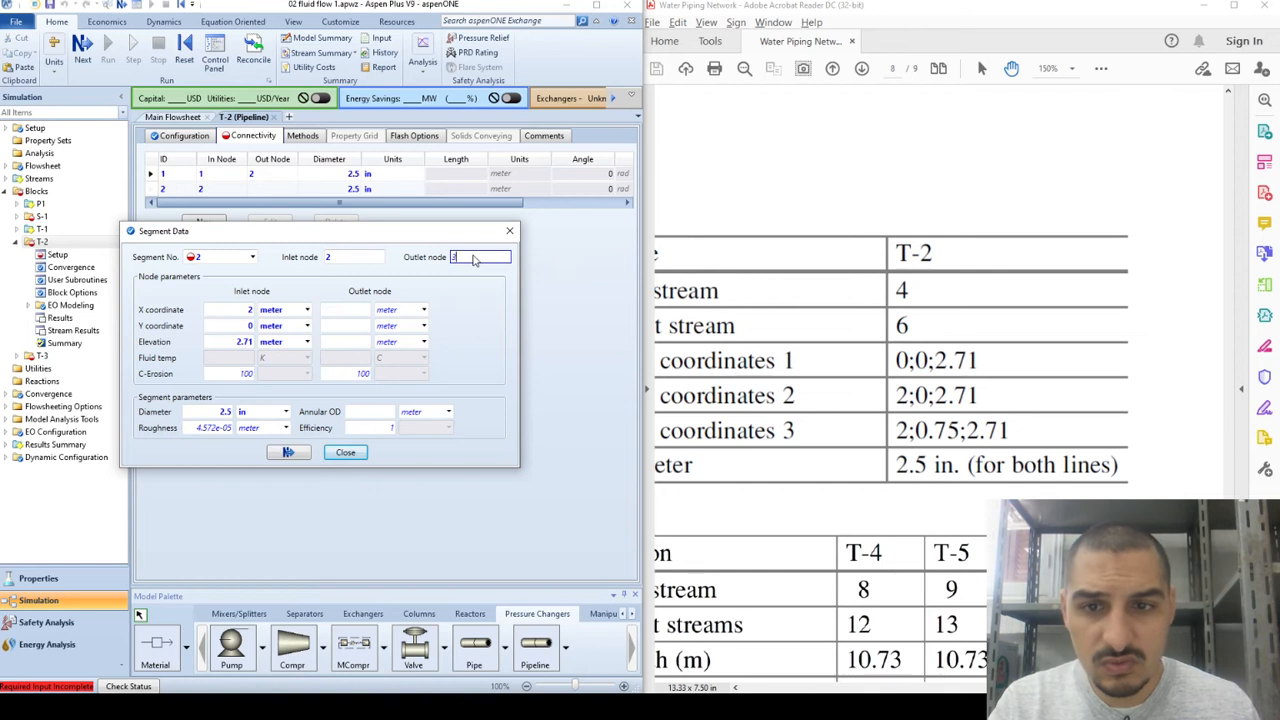
pyautogui.write('3')
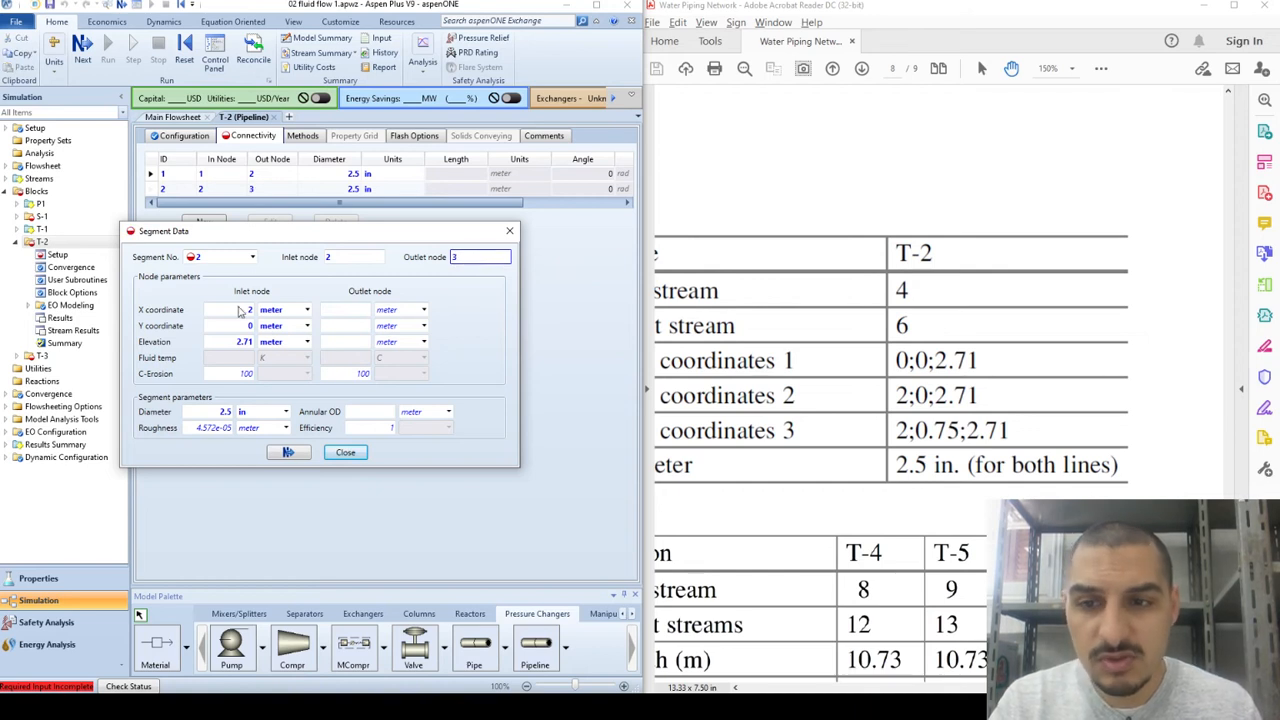
# Step: Set segment 2's outlet node coordinates to X 2, Y 0.75 and elevation 2.71 meter, then return to the main flowsheet
pyautogui.click(364, 309)
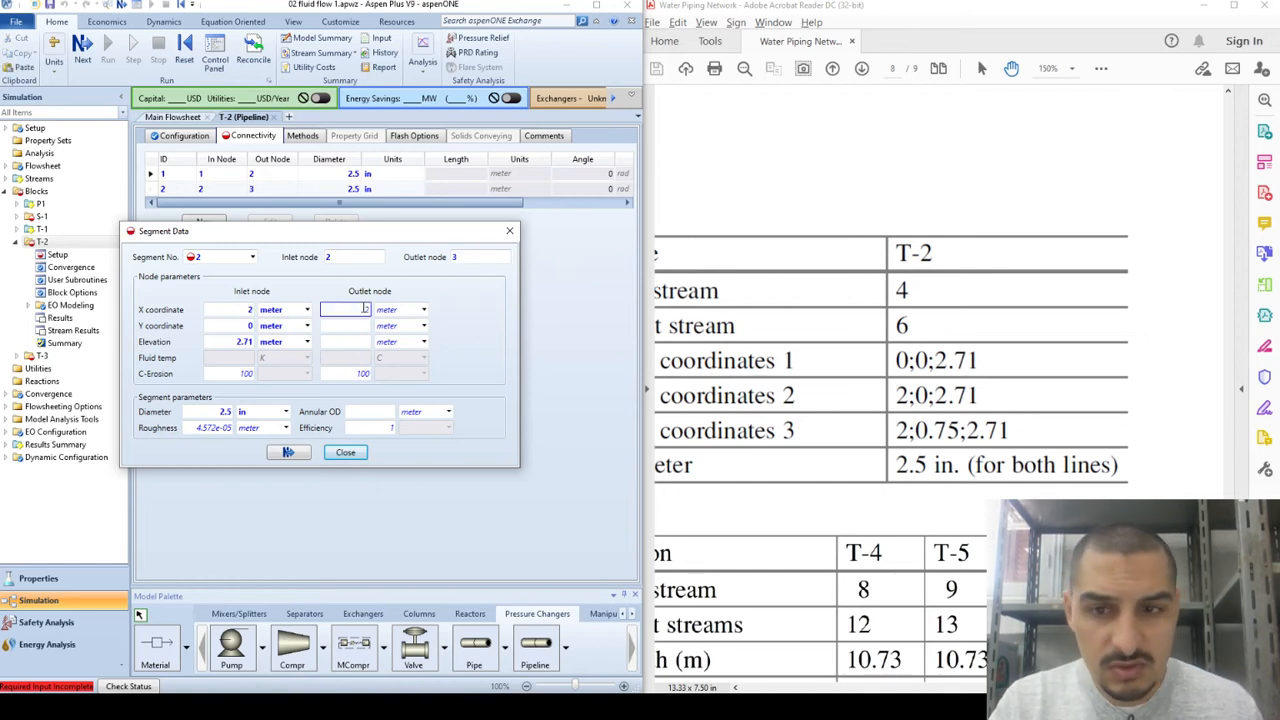
pyautogui.write('2')
pyautogui.click(357, 325)
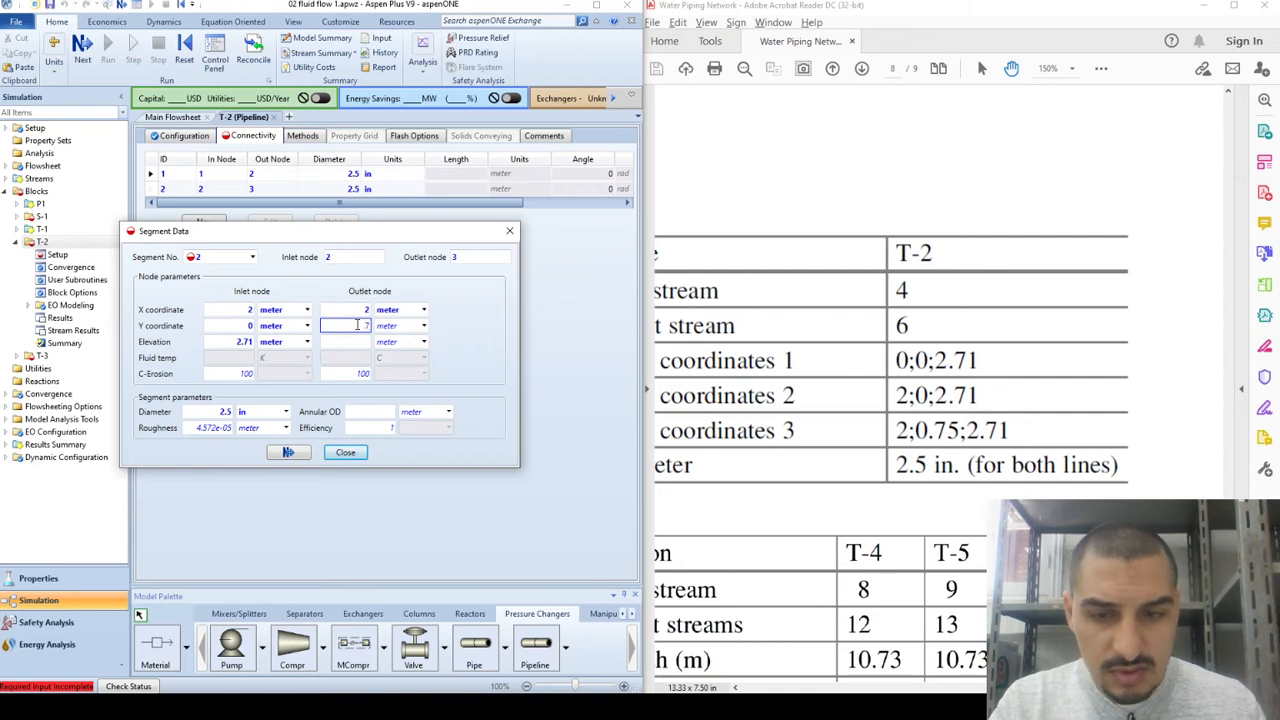
pyautogui.write('.75')
pyautogui.click(361, 342)
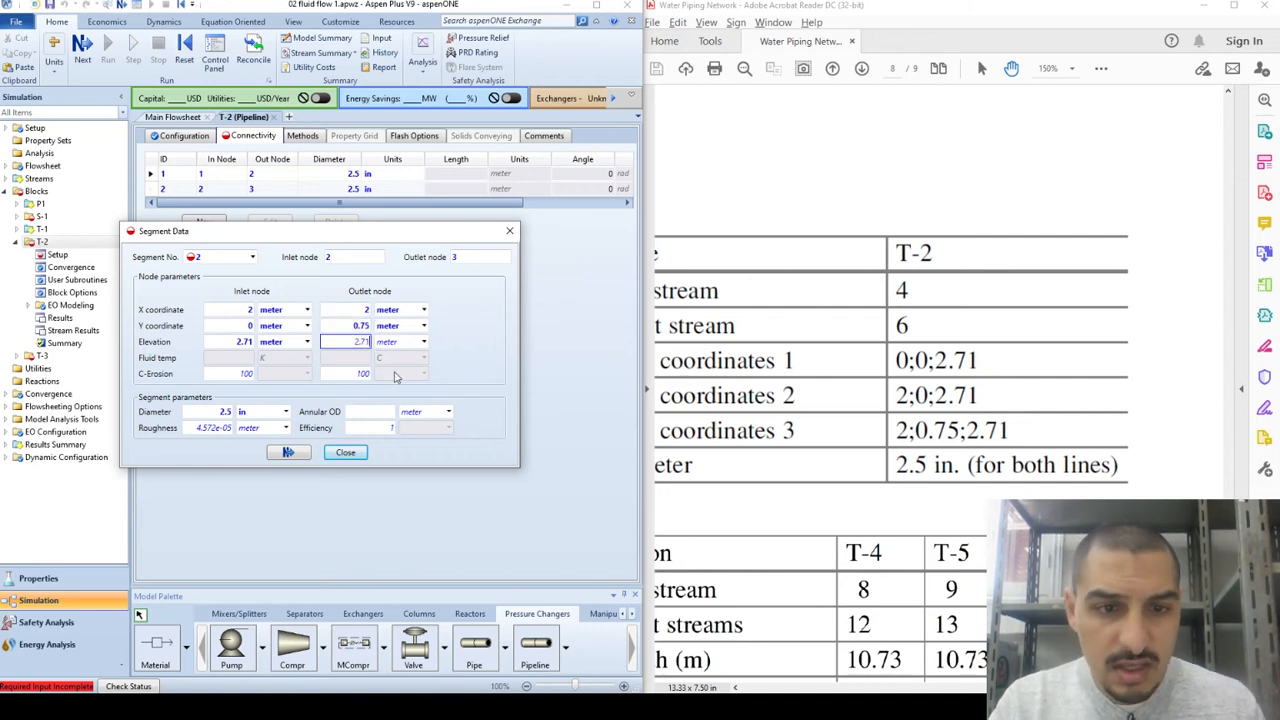
pyautogui.click(498, 381)
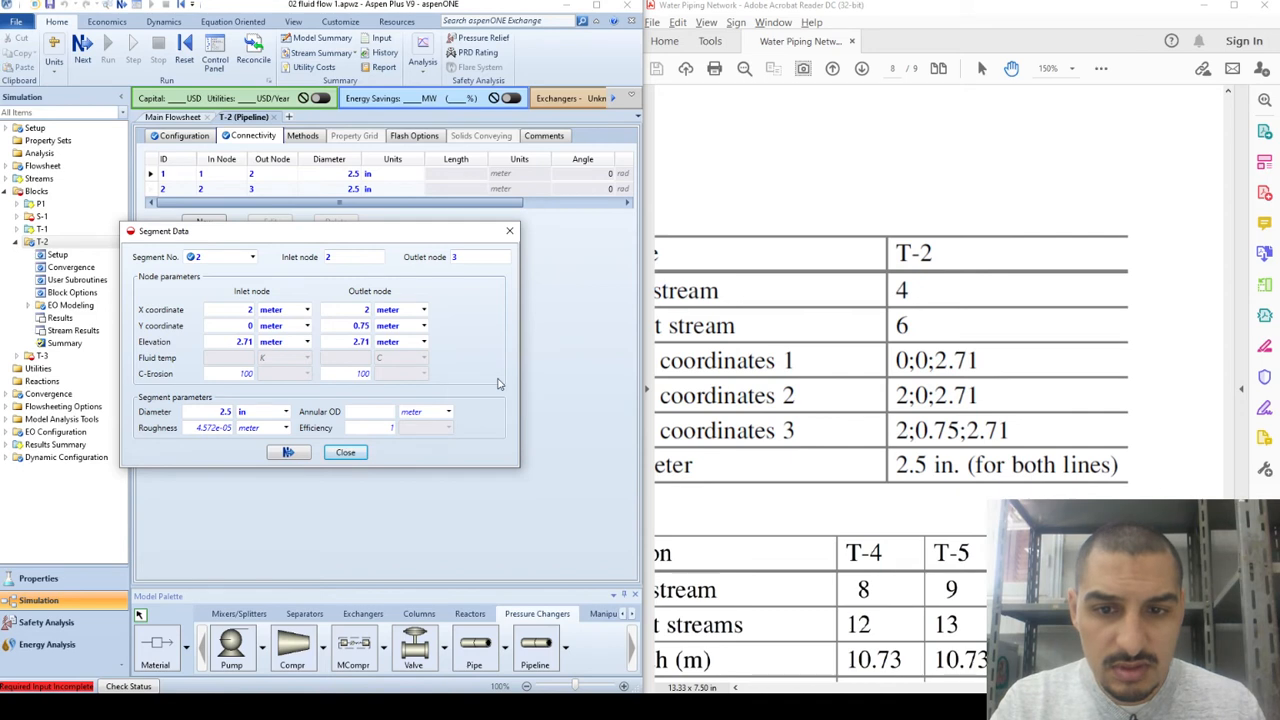
pyautogui.click(343, 453)
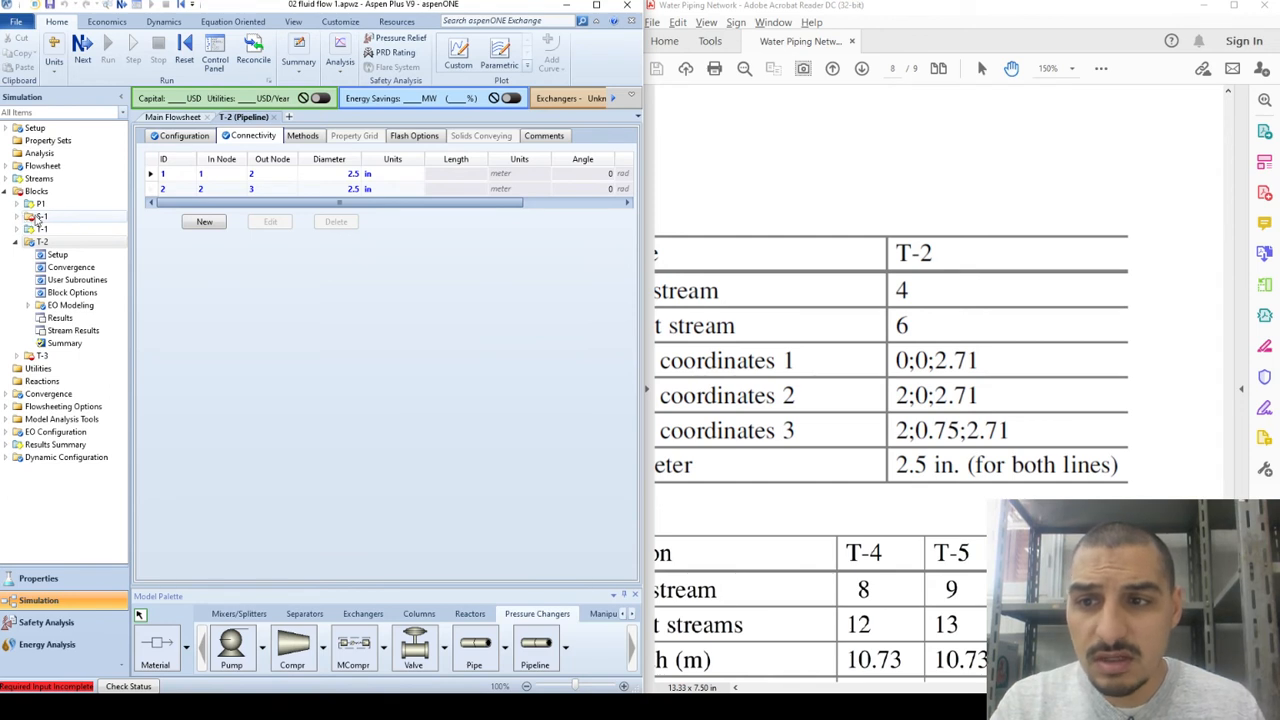
pyautogui.click(172, 117)
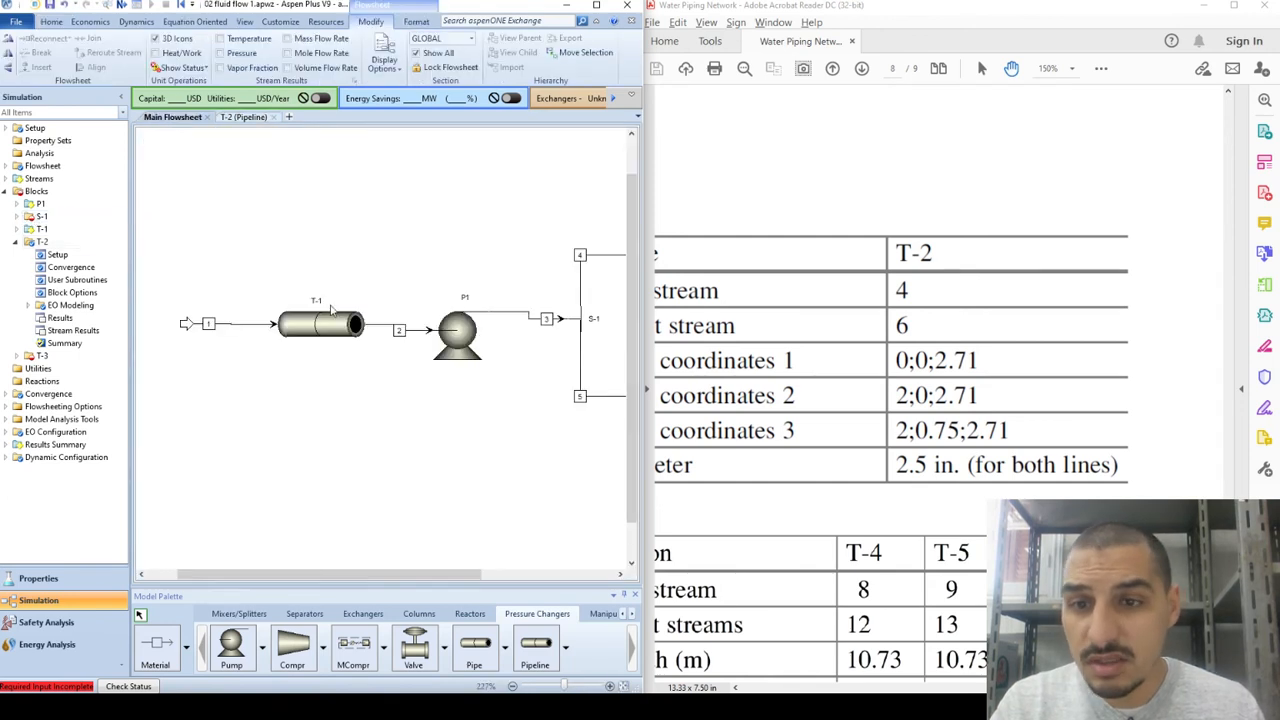
# Step: Set the split fraction of outlet stream 4 in splitter S-1 to 0.805
pyautogui.click(502, 433)
pyautogui.press('Right')
pyautogui.press('Right')
pyautogui.press('Right')
pyautogui.press('Right')
pyautogui.press('Right')
pyautogui.press('Right')
pyautogui.press('Right')
pyautogui.press('Right')
pyautogui.press('Right')
pyautogui.press('Right')
pyautogui.press('Right')
pyautogui.press('Right')
pyautogui.press('Right')
pyautogui.press('Right')
pyautogui.press('Right')
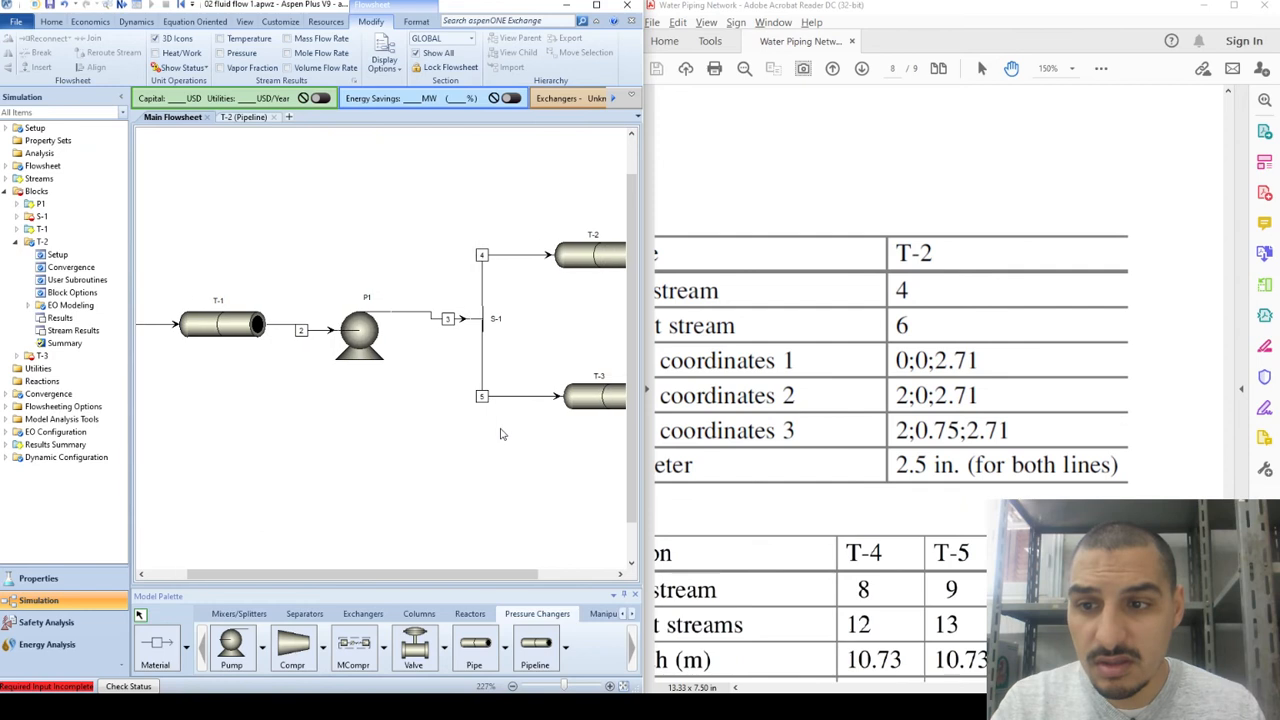
pyautogui.click(415, 319)
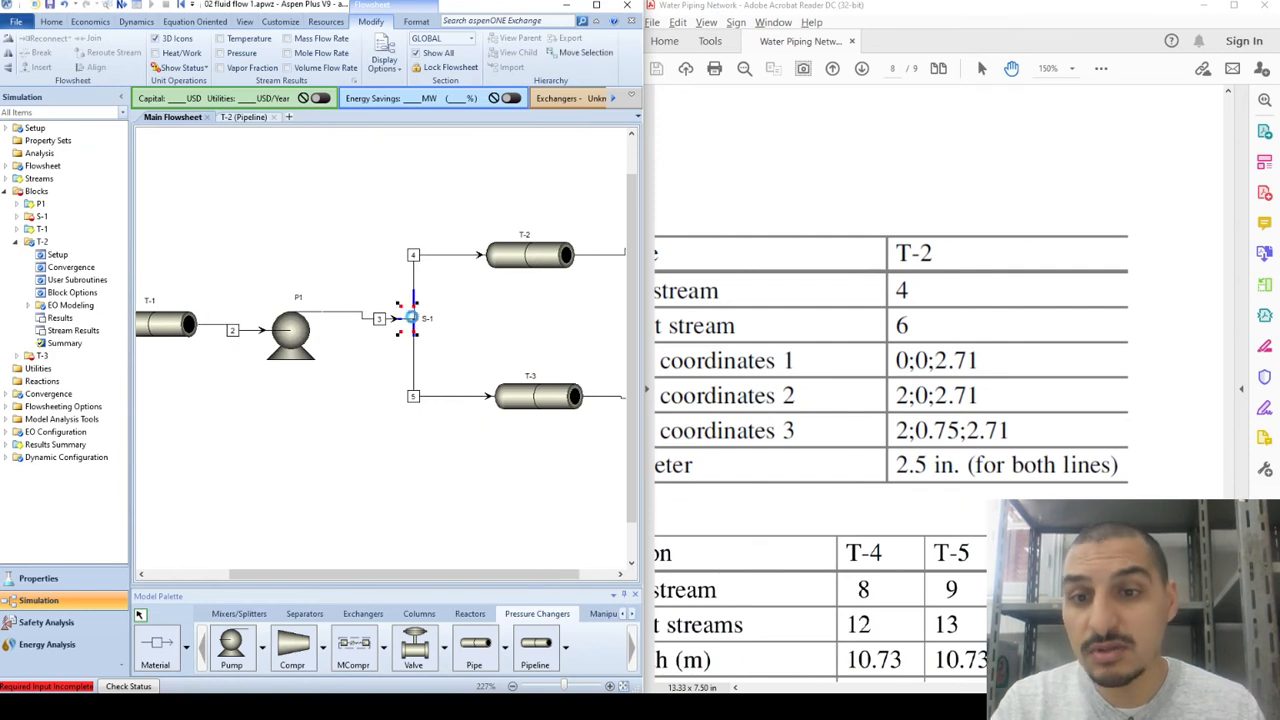
pyautogui.doubleClick(415, 319)
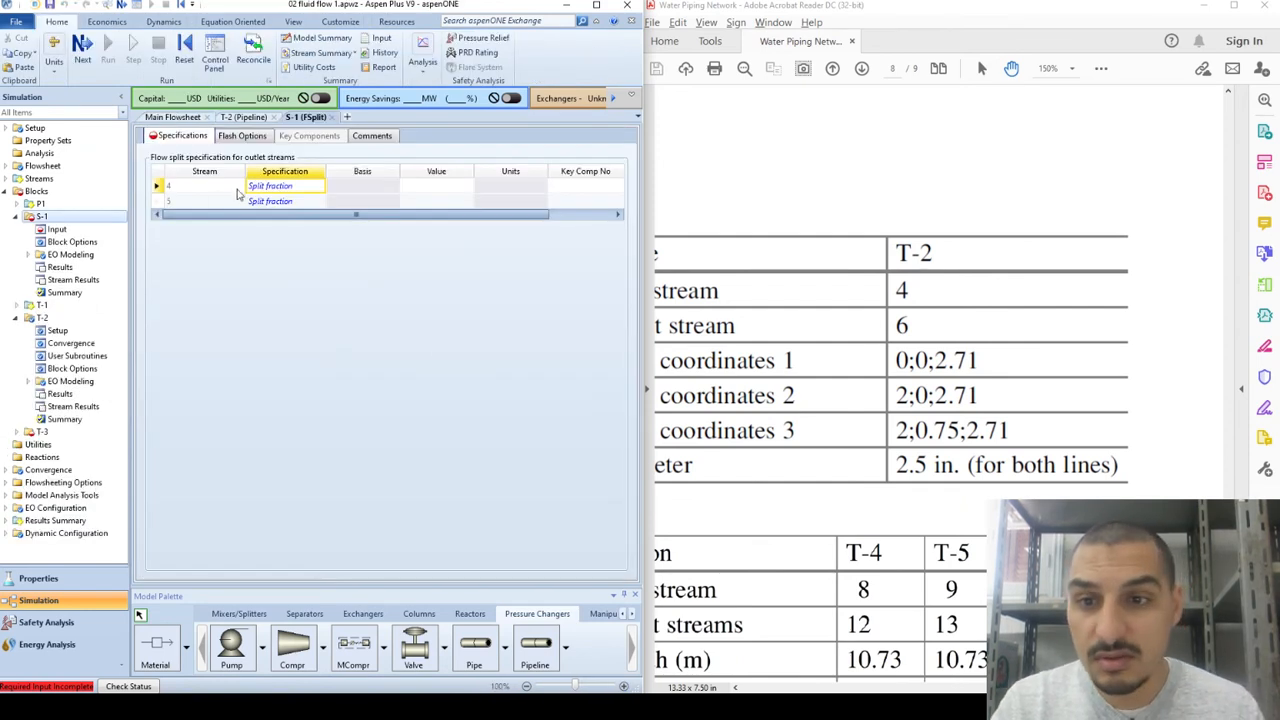
pyautogui.click(423, 190)
pyautogui.write('.805')
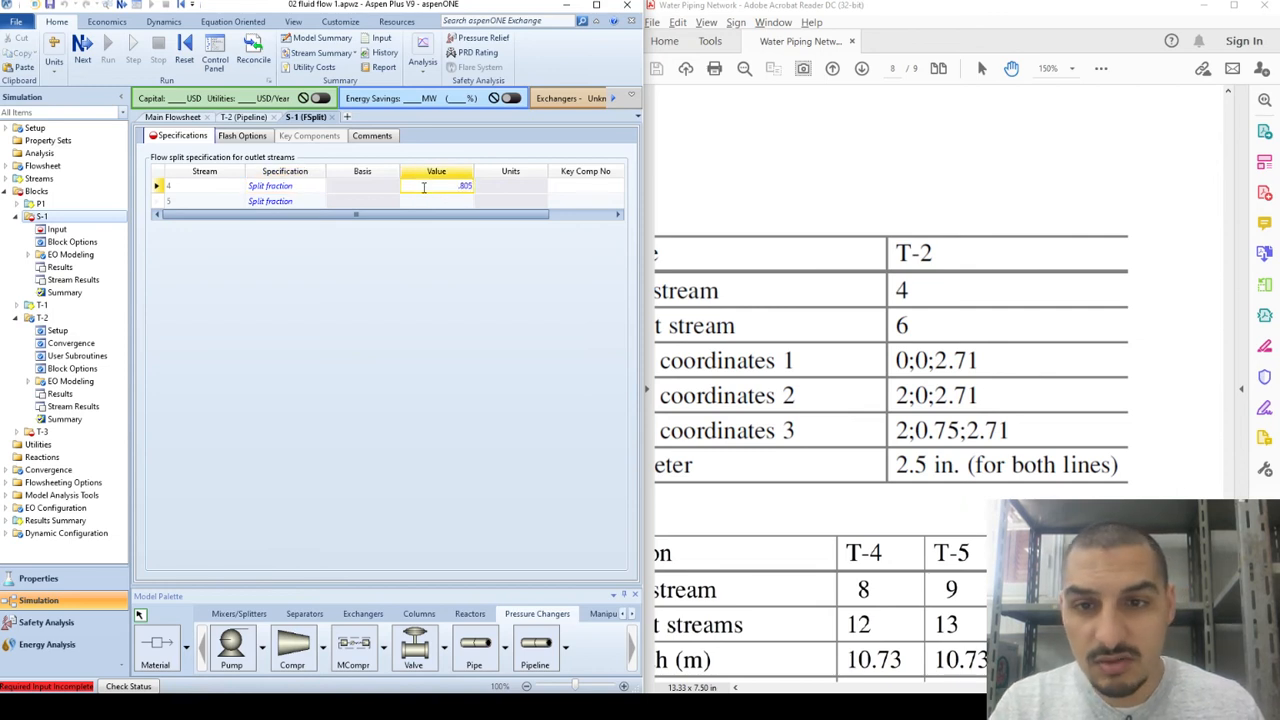
pyautogui.press('Tab')
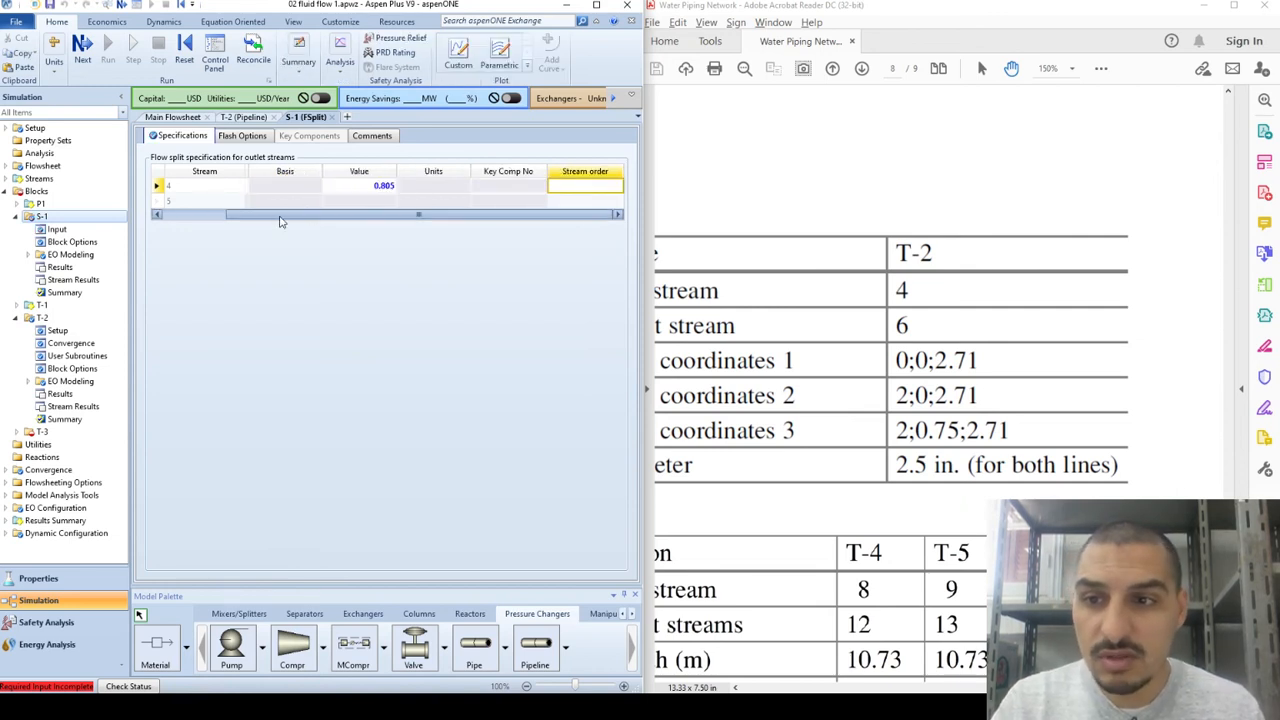
# Step: Open pipe T-3, consult its table in the PDF and set its pipe length to 26.3 meter
pyautogui.click(36, 430)
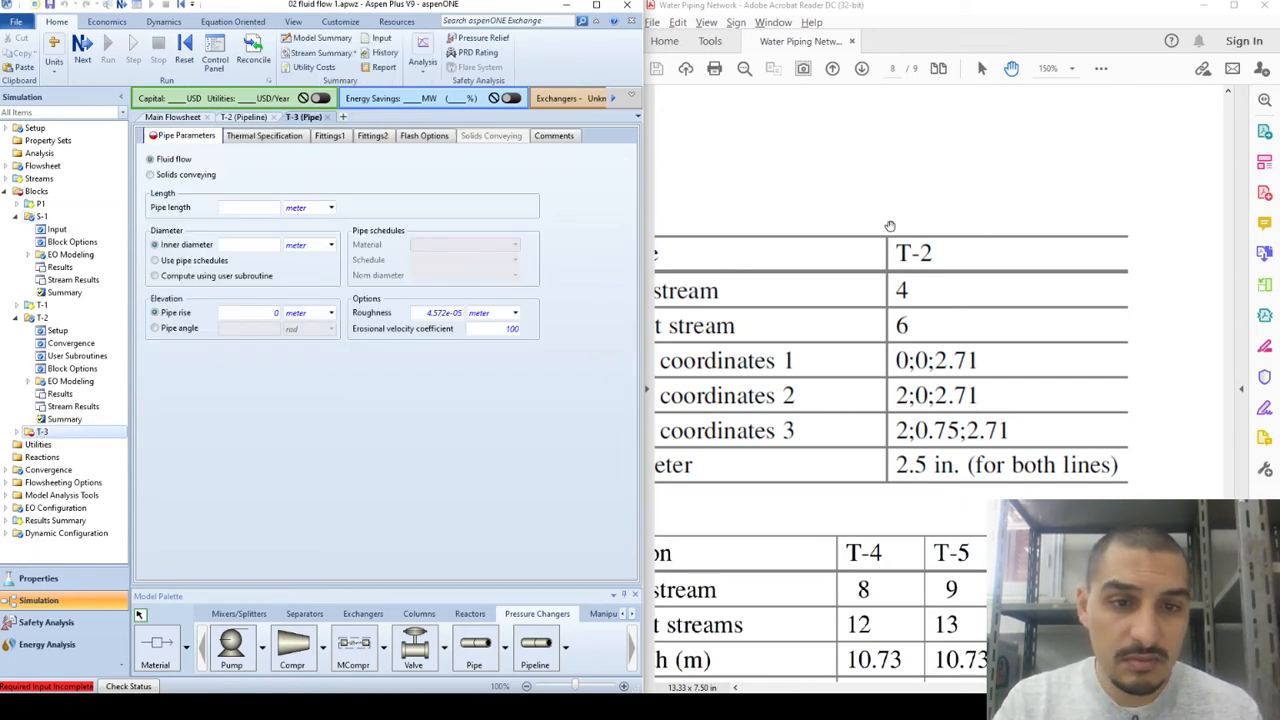
pyautogui.moveTo(889, 226); pyautogui.dragTo(1168, 32)
pyautogui.moveTo(925, 350); pyautogui.dragTo(1222, 242)
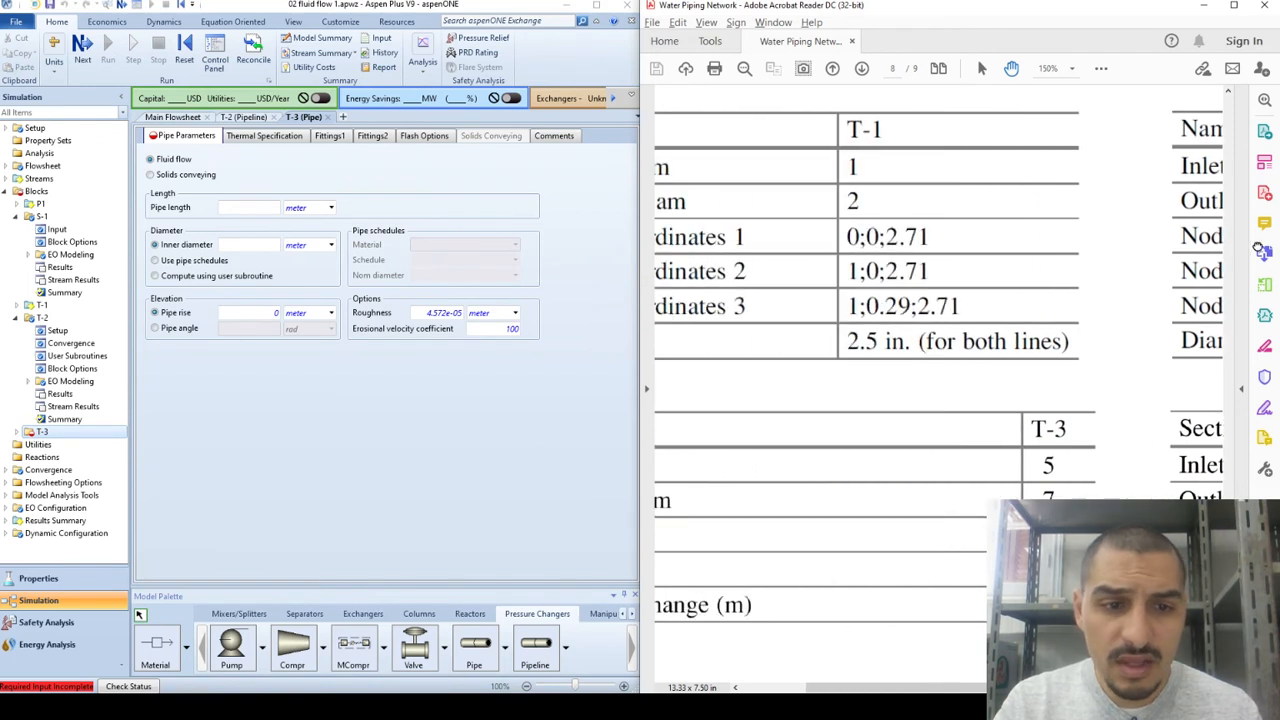
pyautogui.moveTo(986, 347); pyautogui.dragTo(1080, 308)
pyautogui.click(362, 351)
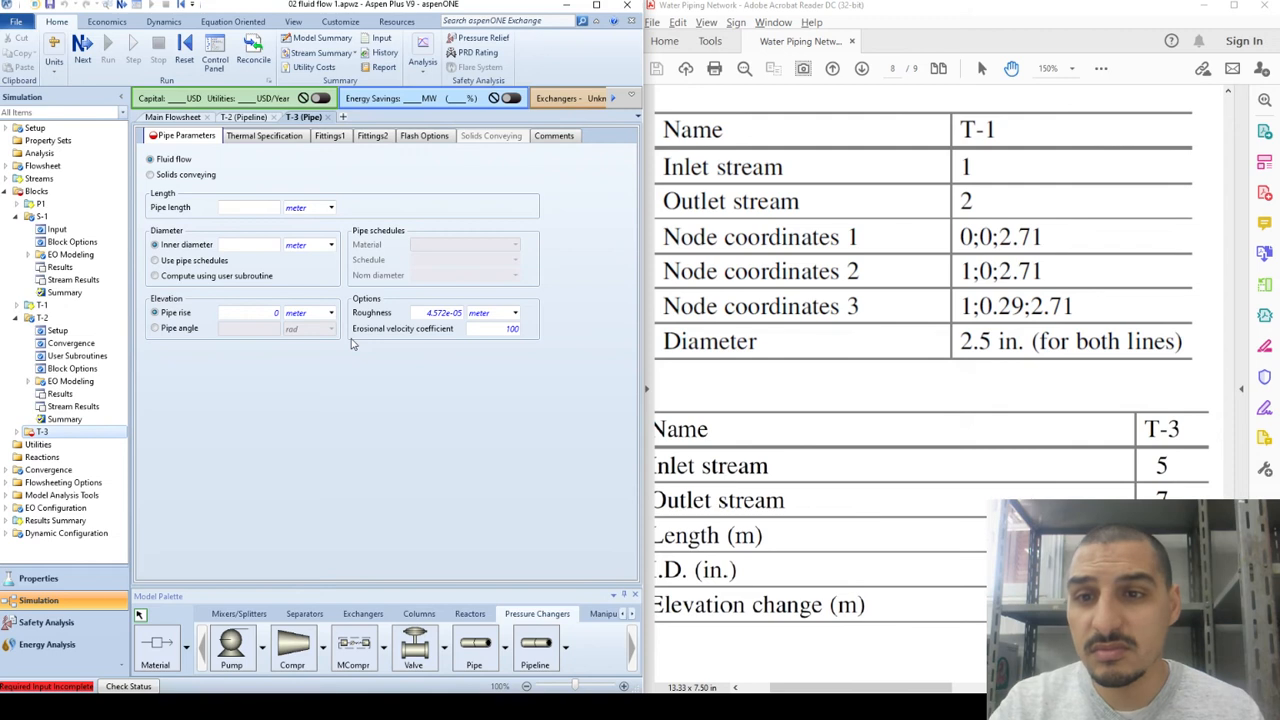
pyautogui.click(239, 208)
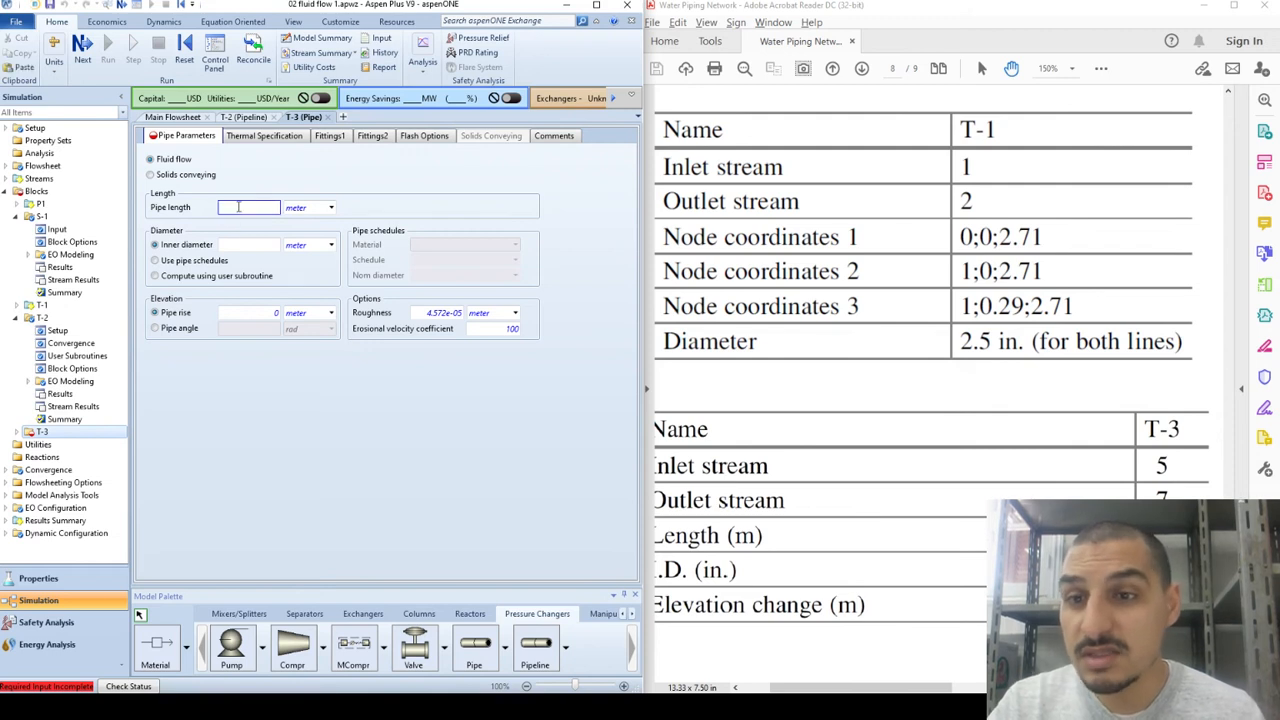
pyautogui.click(1110, 610)
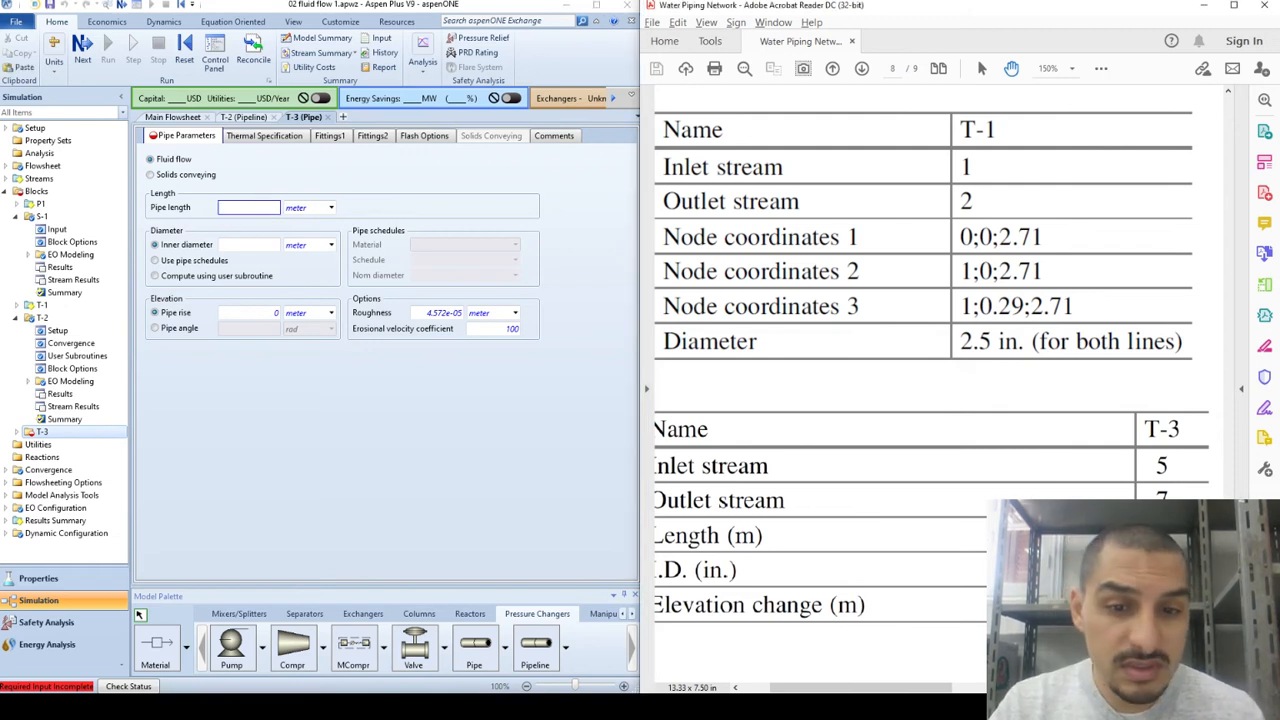
pyautogui.press('Right')
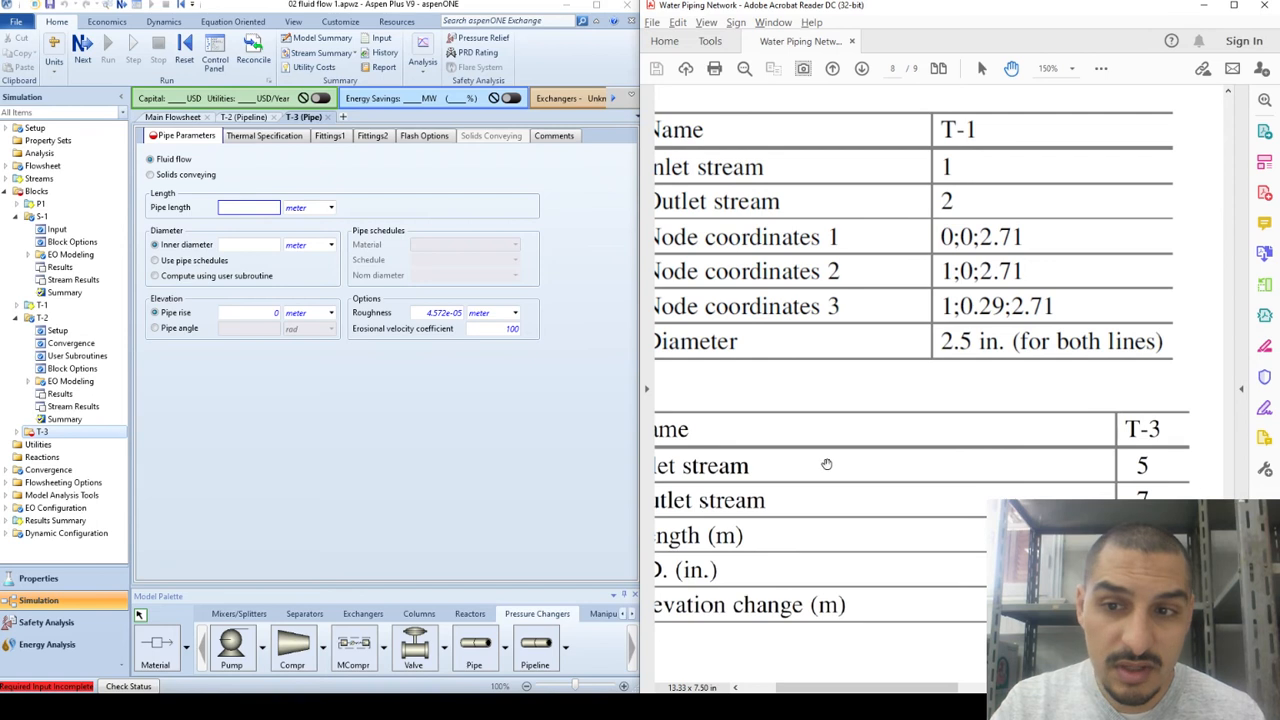
pyautogui.moveTo(851, 494)
pyautogui.mouseDown()
pyautogui.moveTo(909, 489)
pyautogui.moveTo(852, 483)
pyautogui.mouseUp()
pyautogui.click(248, 207)
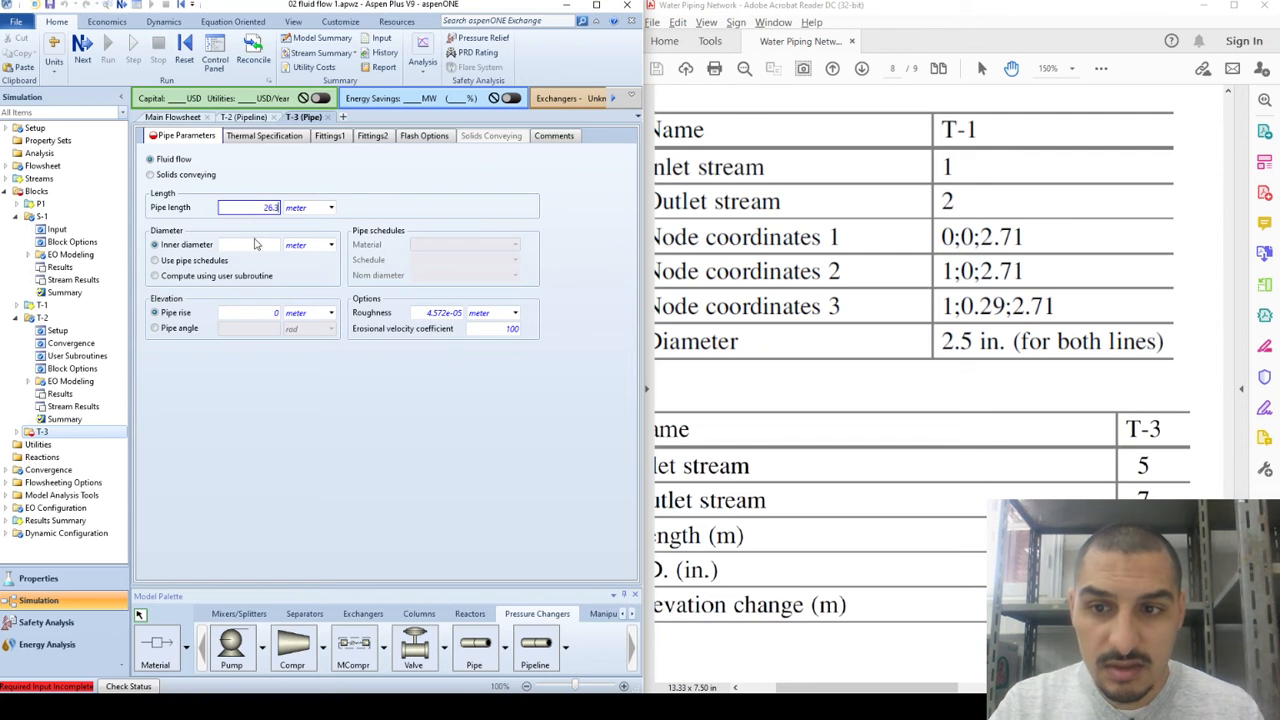
pyautogui.write('26.3')
# Step: Set T-3's inner diameter to 2 in and check the rest of its table in the PDF
pyautogui.click(255, 244)
pyautogui.moveTo(865, 598)
pyautogui.mouseDown()
pyautogui.moveTo(952, 586)
pyautogui.moveTo(854, 577)
pyautogui.mouseUp()
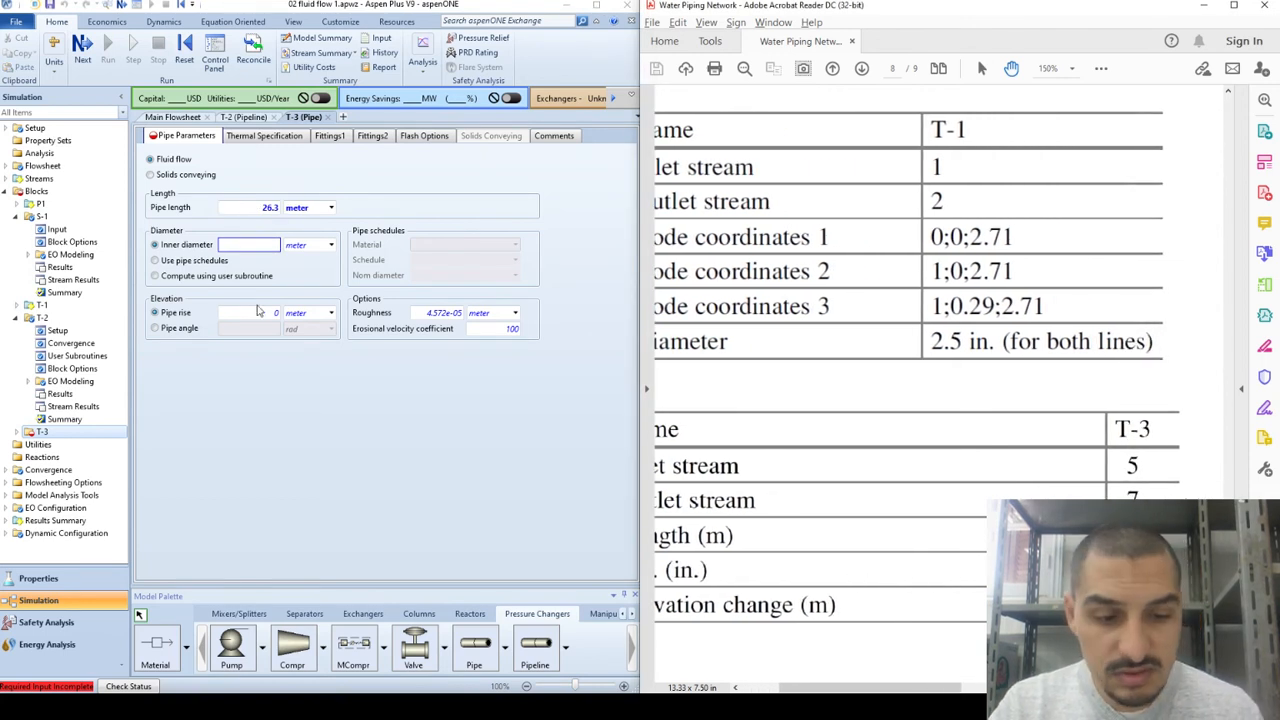
pyautogui.click(254, 244)
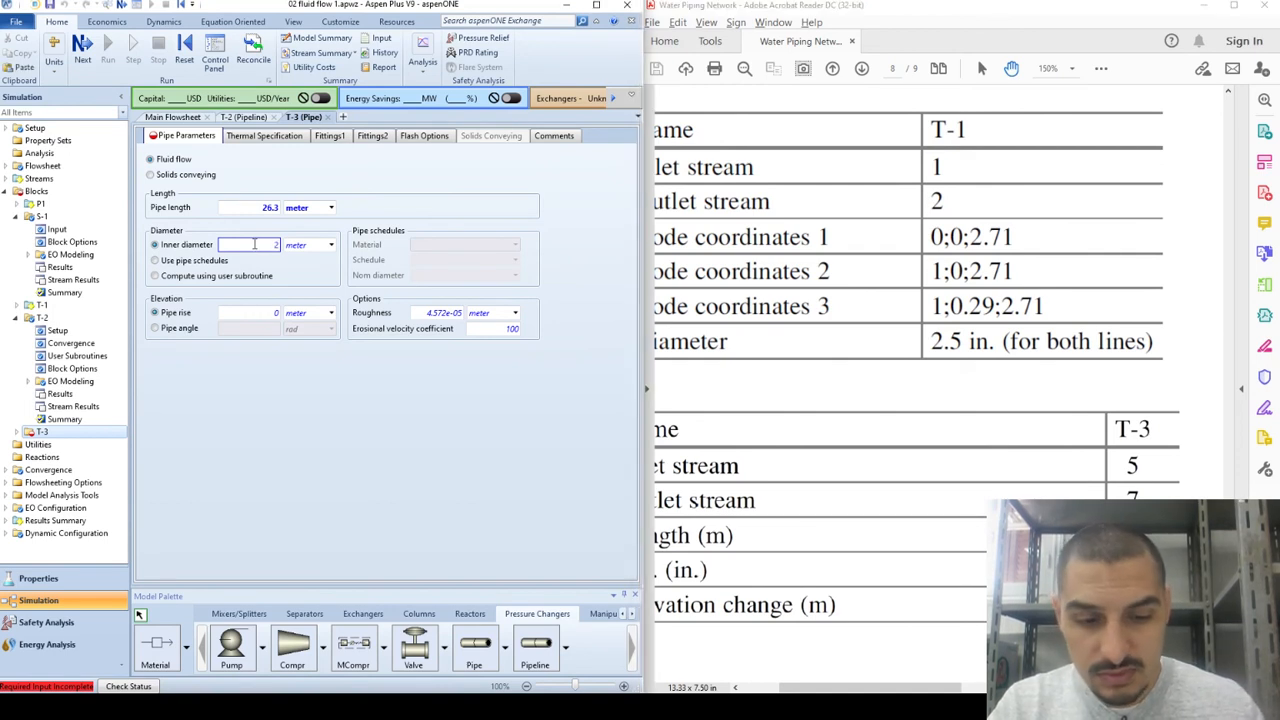
pyautogui.press('Tab')
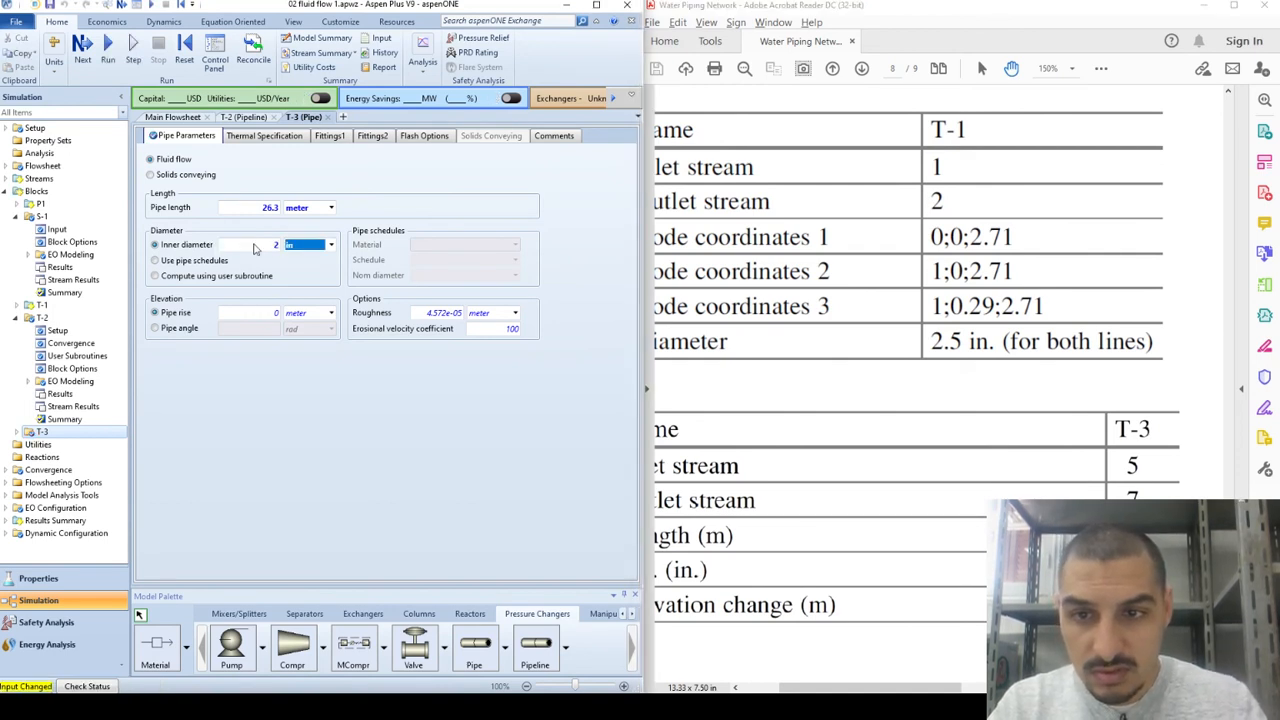
pyautogui.write('in')
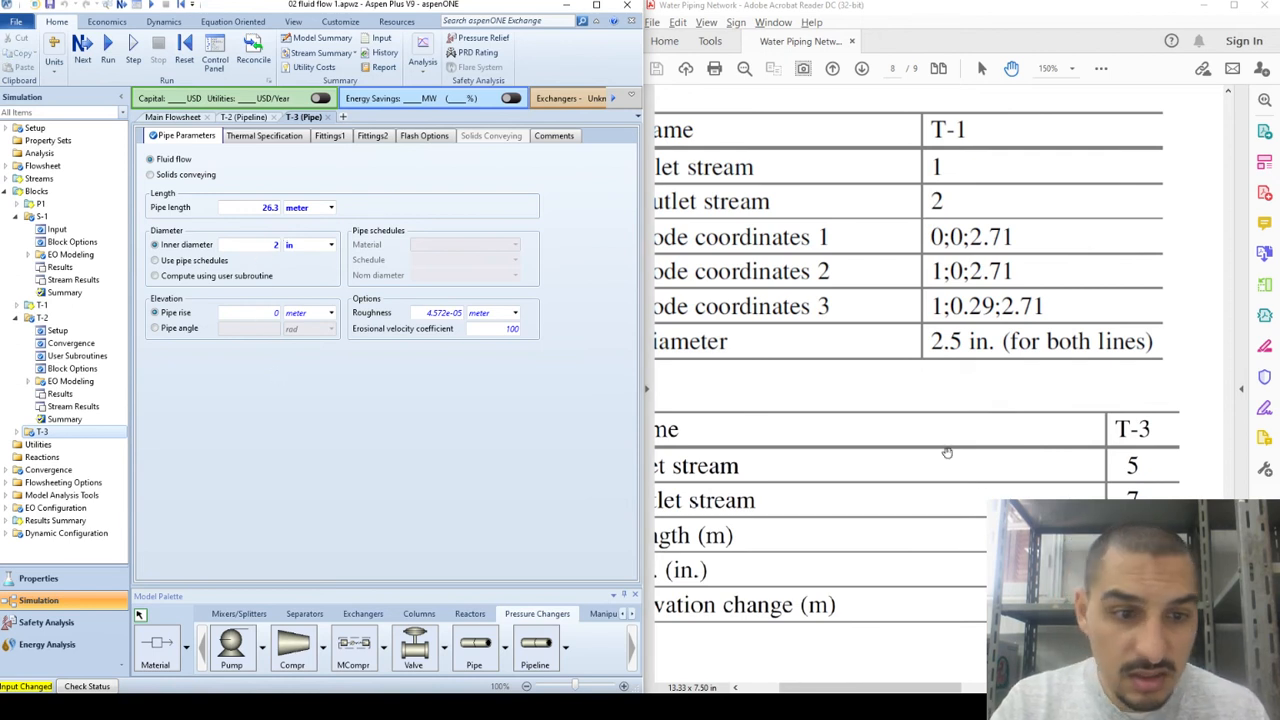
pyautogui.moveTo(1000, 506); pyautogui.dragTo(1037, 500)
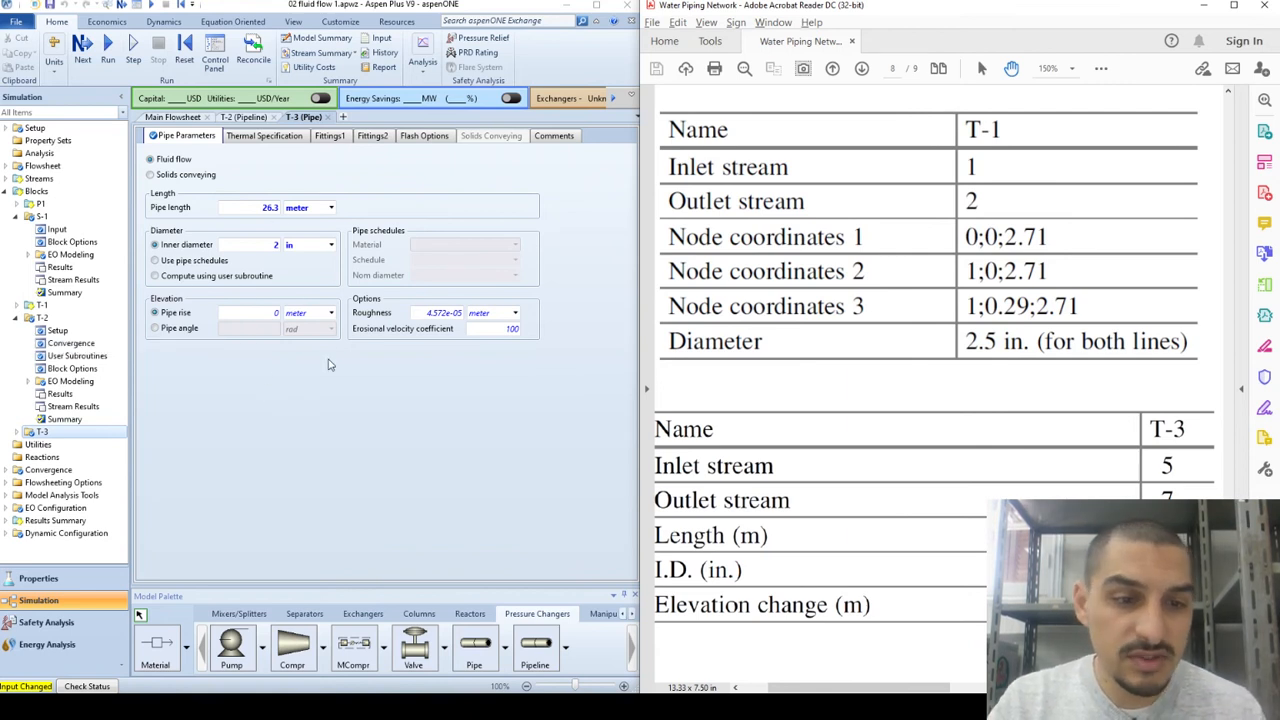
pyautogui.click(333, 414)
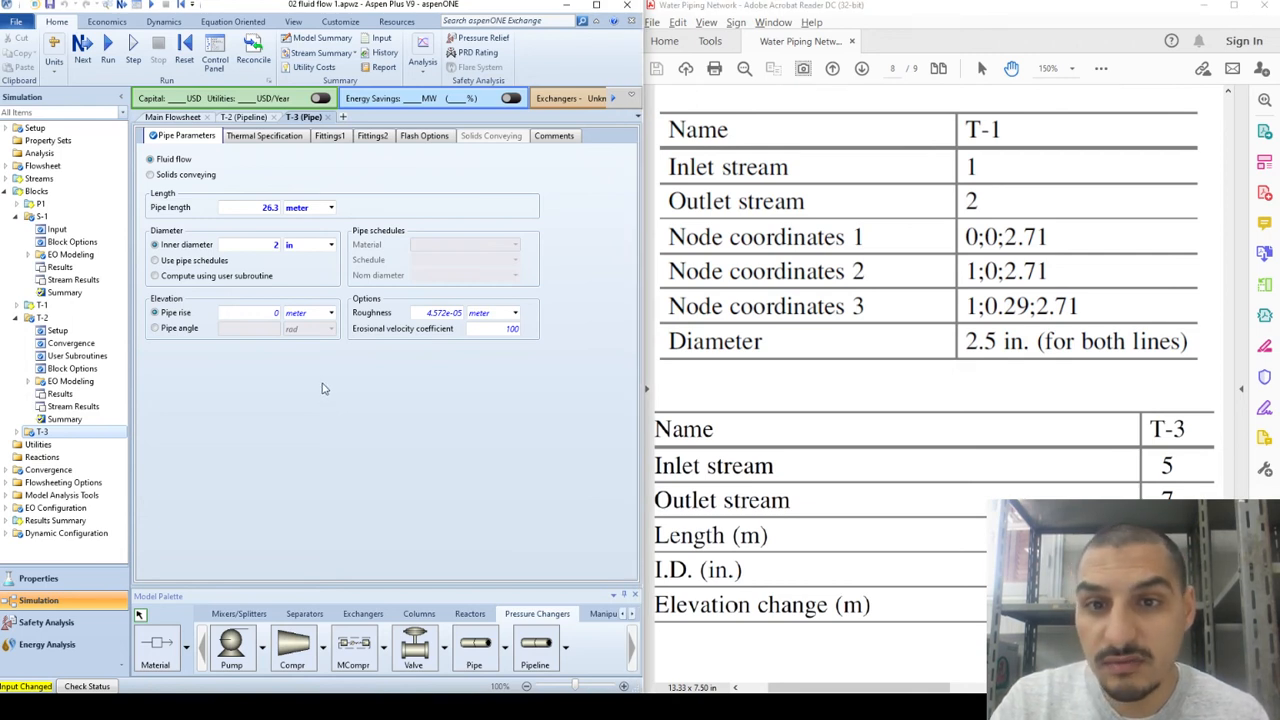
pyautogui.moveTo(917, 392); pyautogui.dragTo(879, 379)
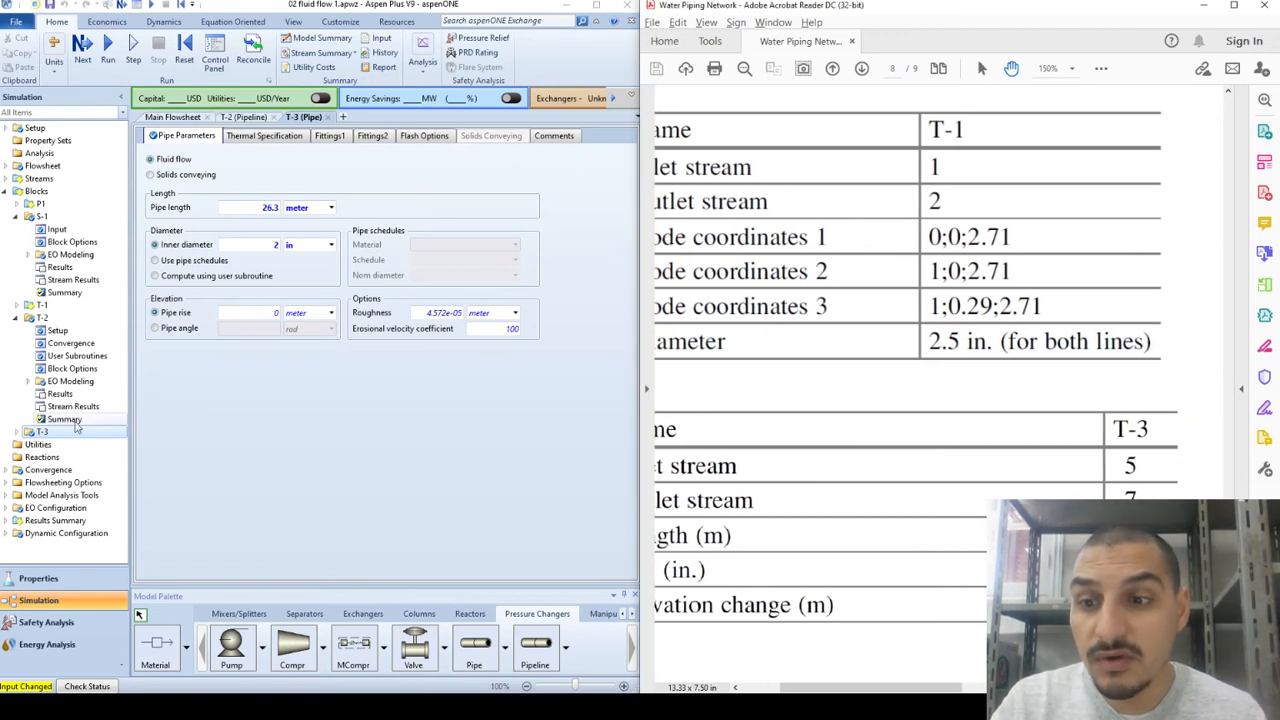
# Step: Run the simulation, display the run status and open the warning details of block T-2
pyautogui.click(17, 440)
pyautogui.click(17, 436)
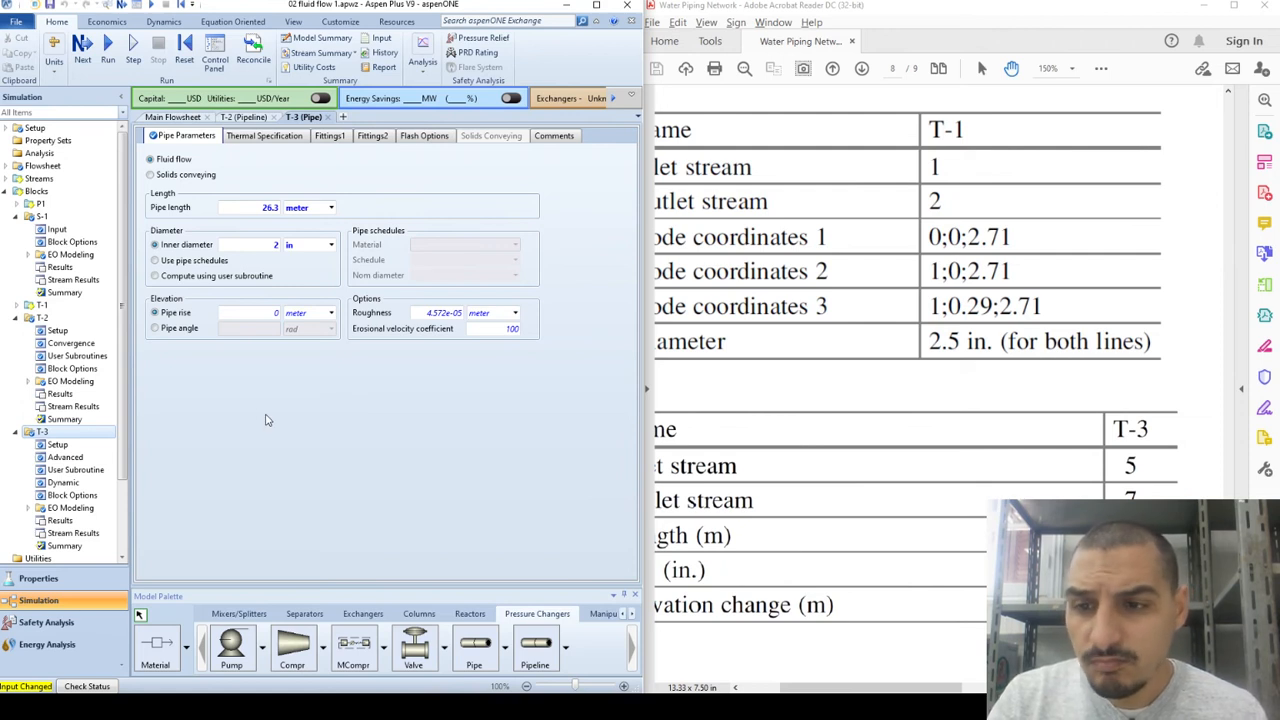
pyautogui.click(107, 45)
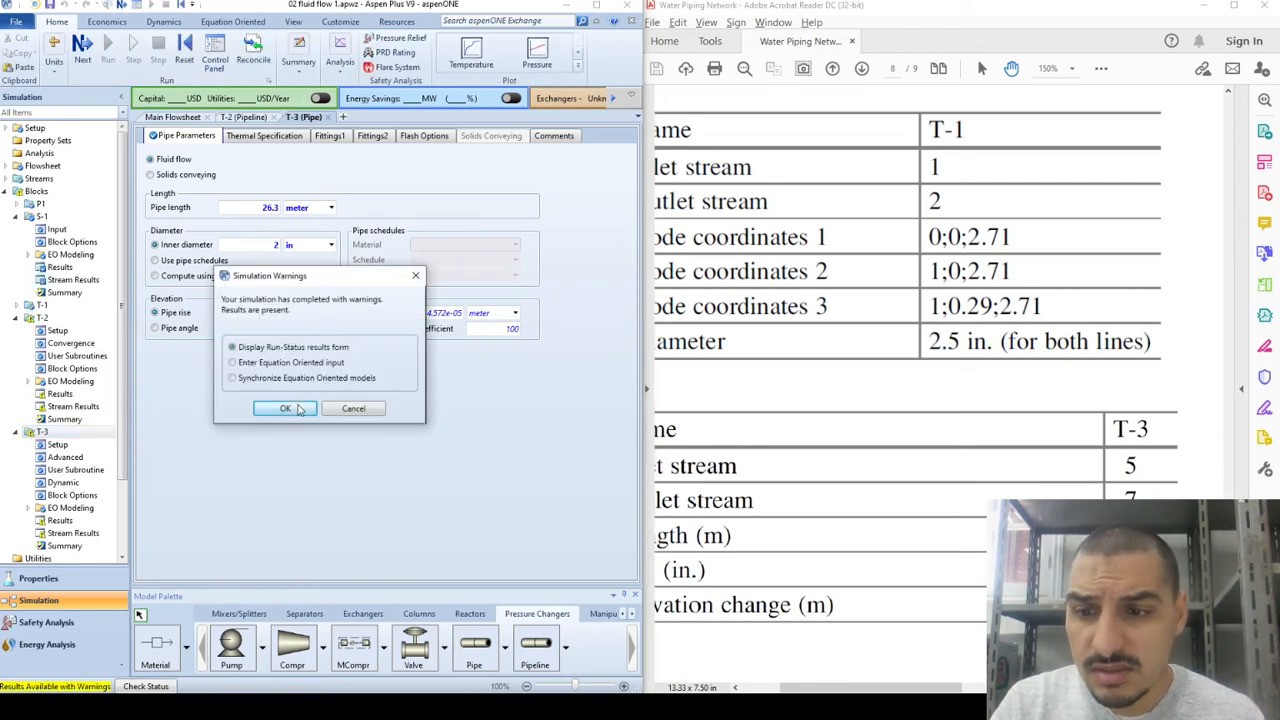
pyautogui.click(285, 408)
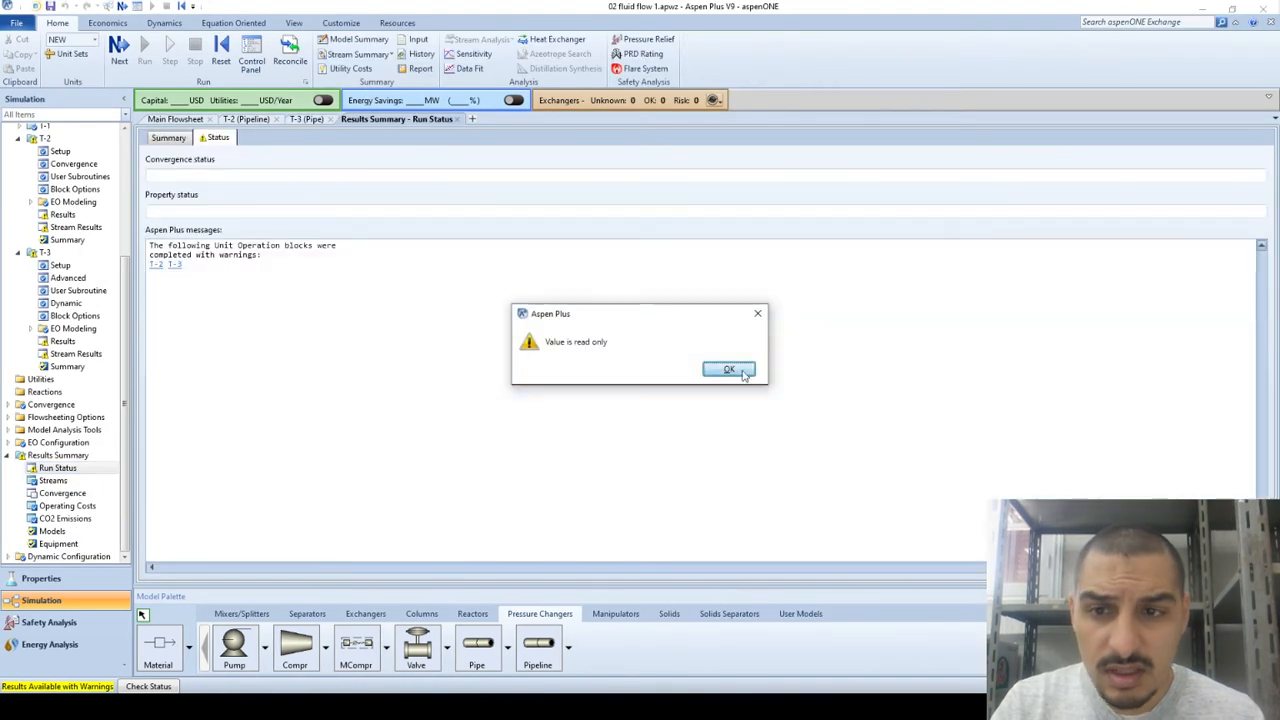
pyautogui.click(729, 369)
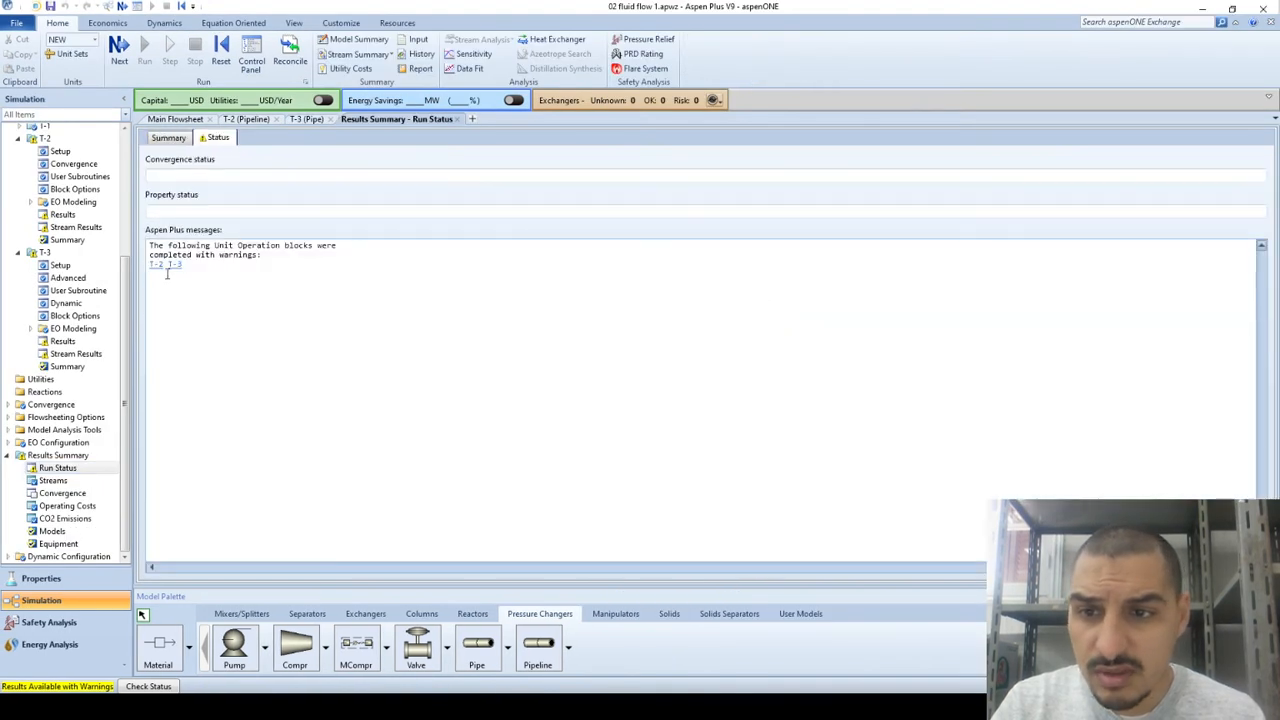
pyautogui.click(156, 264)
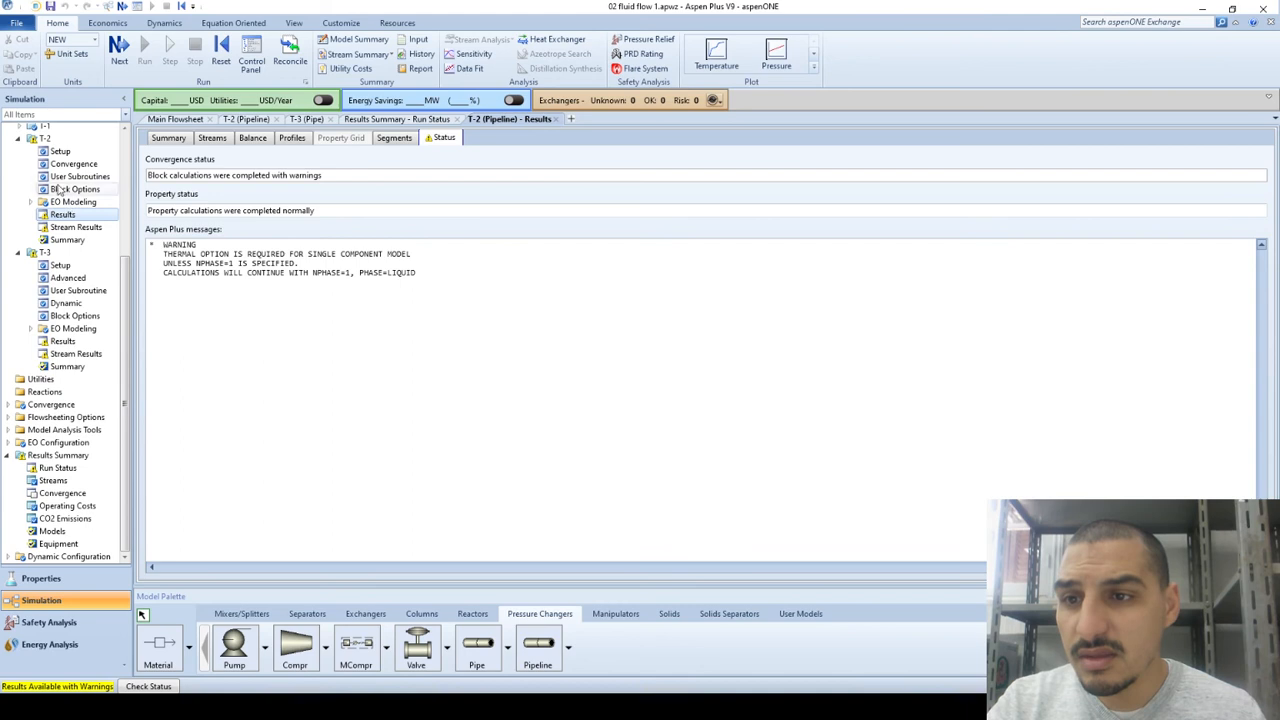
# Step: Close the run status form and set the valid phases in pipeline T-2's flash options to Liquid-Only
pyautogui.click(58, 151)
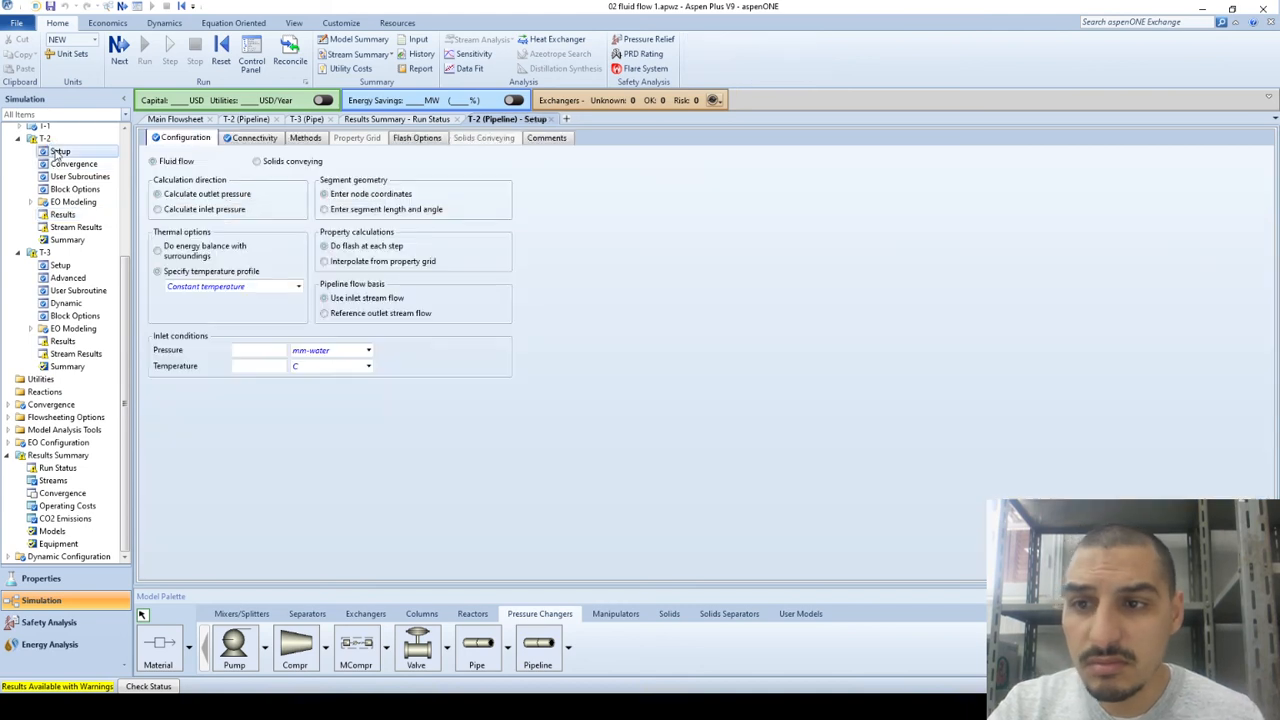
pyautogui.moveTo(446, 122); pyautogui.dragTo(451, 122)
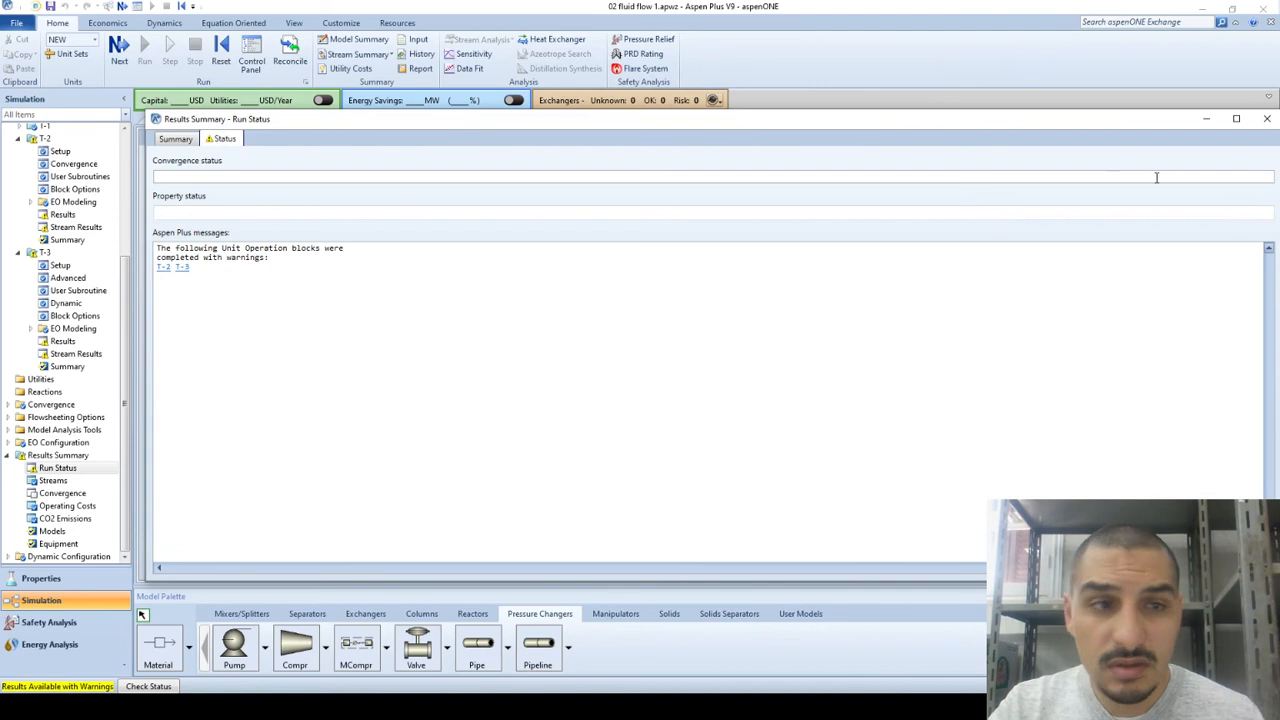
pyautogui.click(1267, 118)
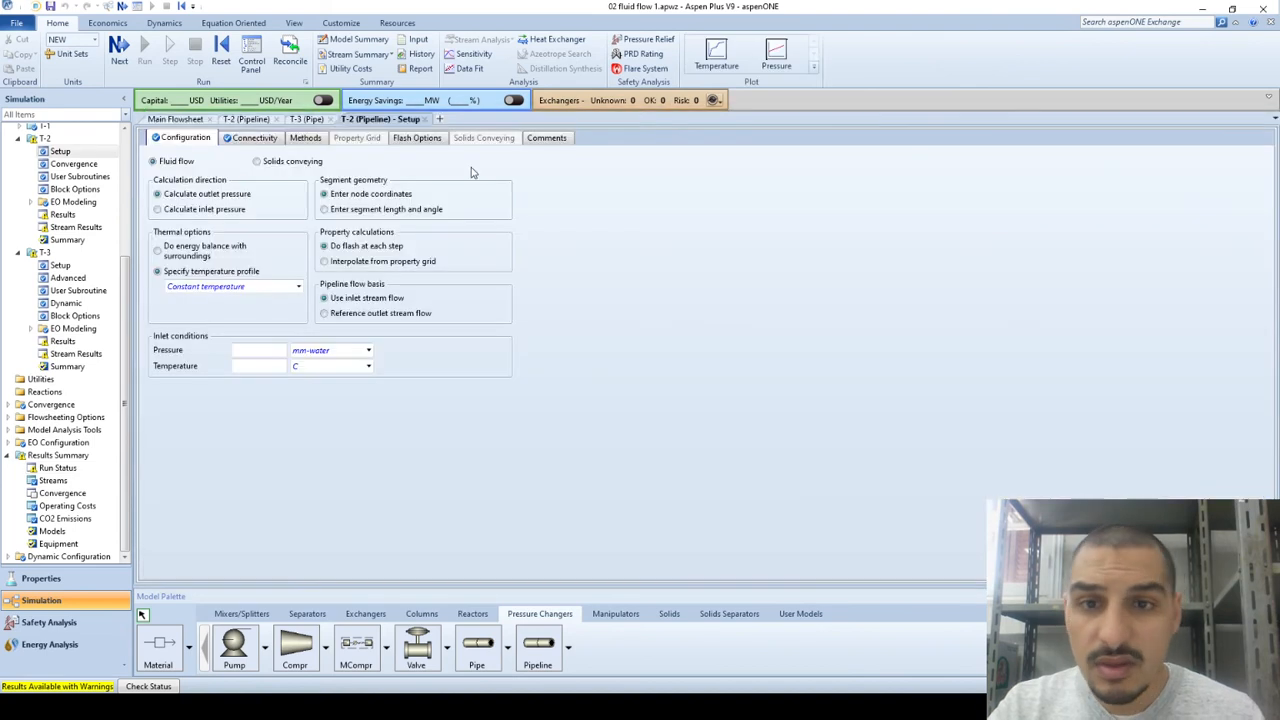
pyautogui.click(414, 139)
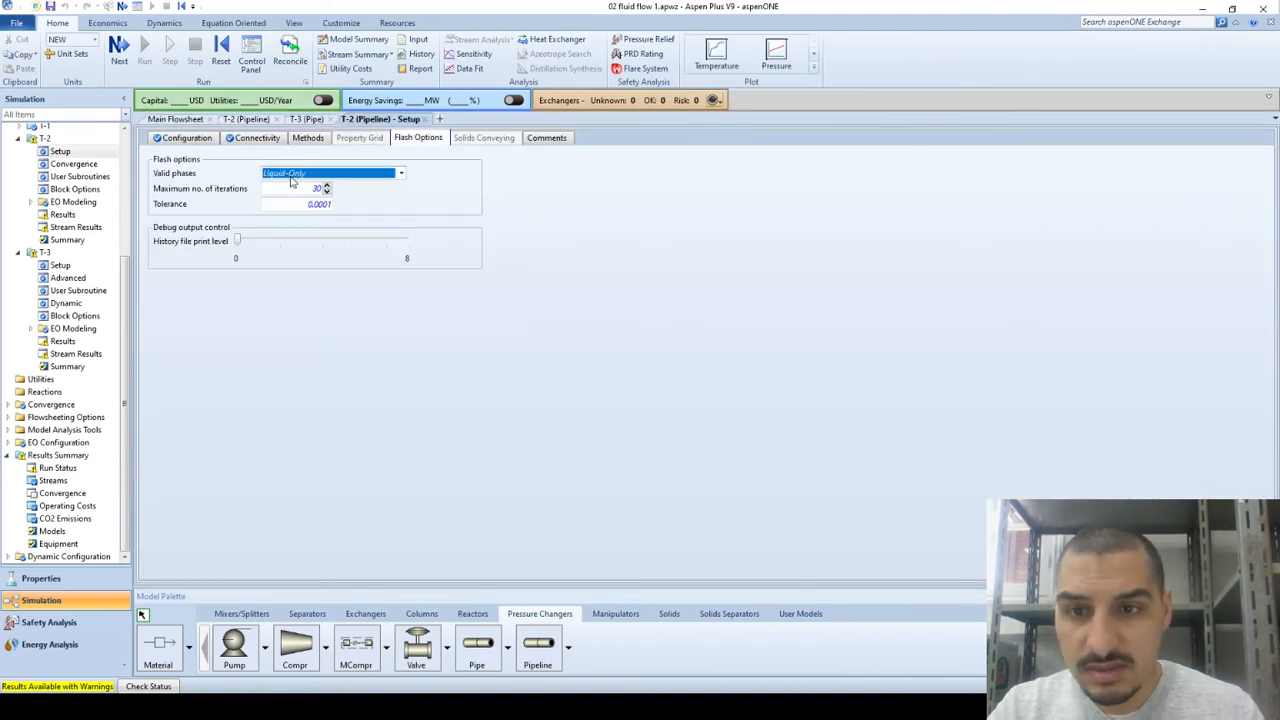
# Step: Set the valid phases in pipe T-3's flash options to Liquid-Only
pyautogui.click(60, 265)
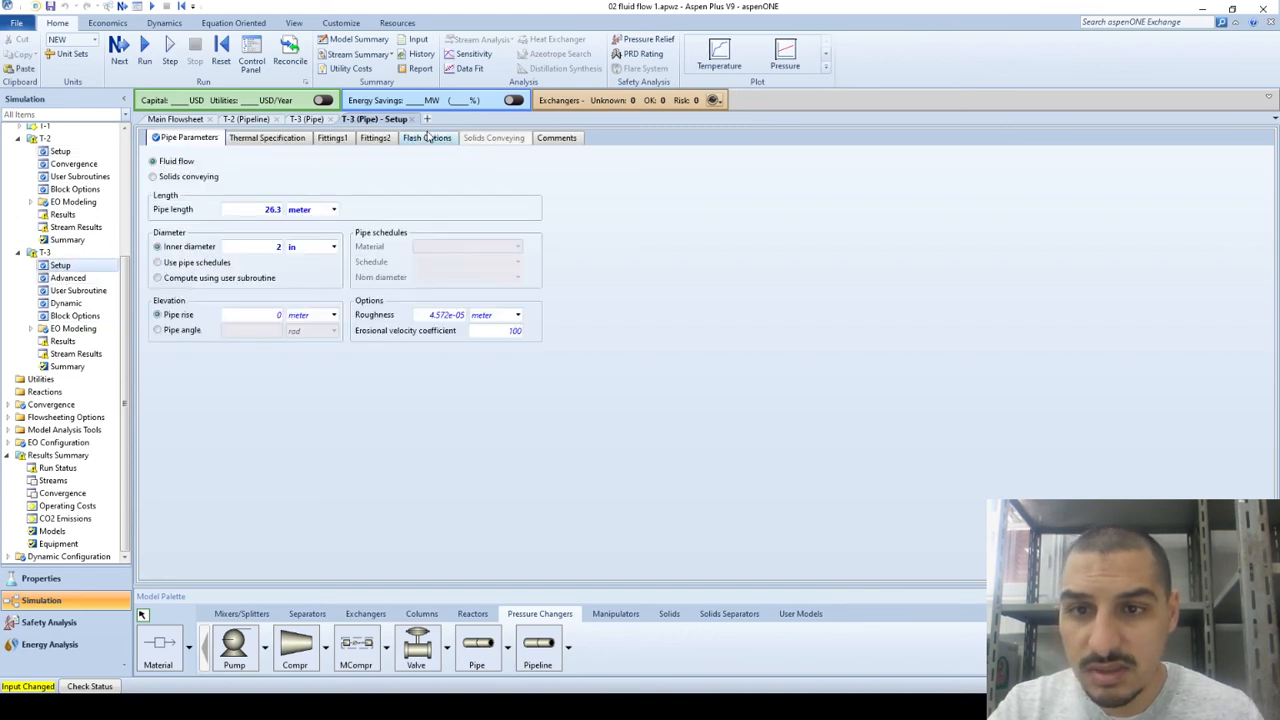
pyautogui.click(424, 139)
pyautogui.click(319, 174)
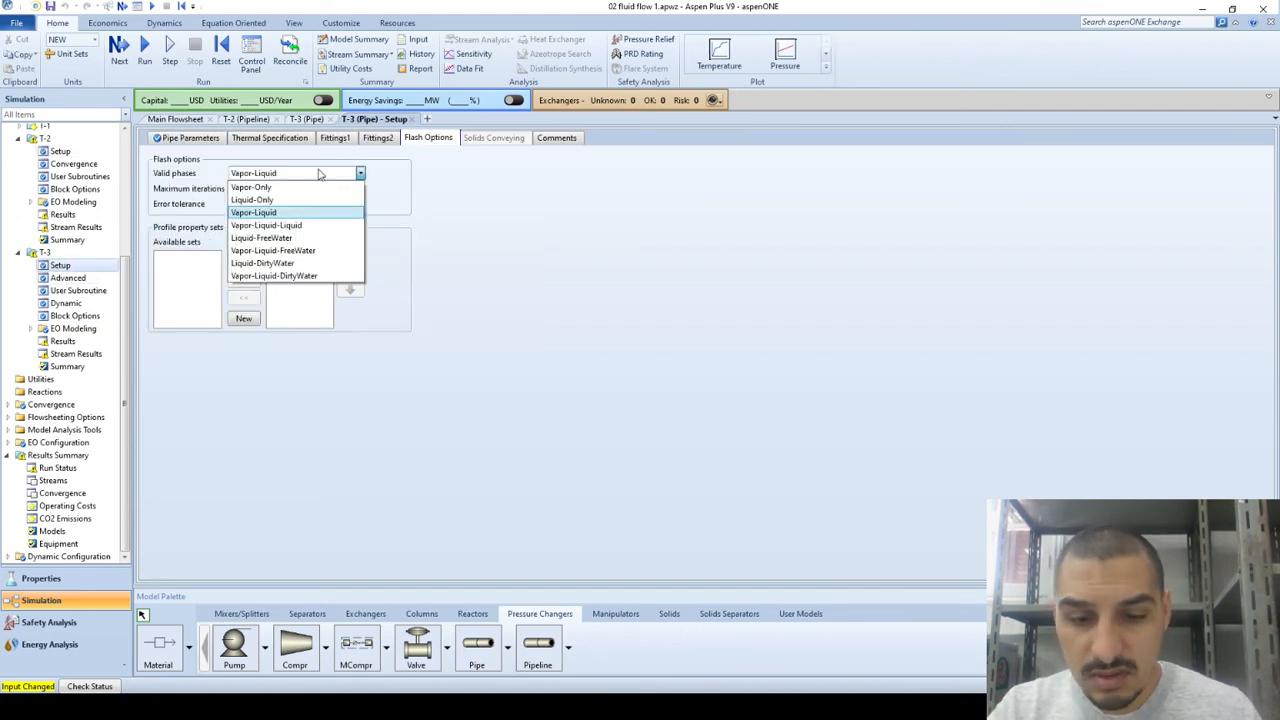
pyautogui.click(252, 199)
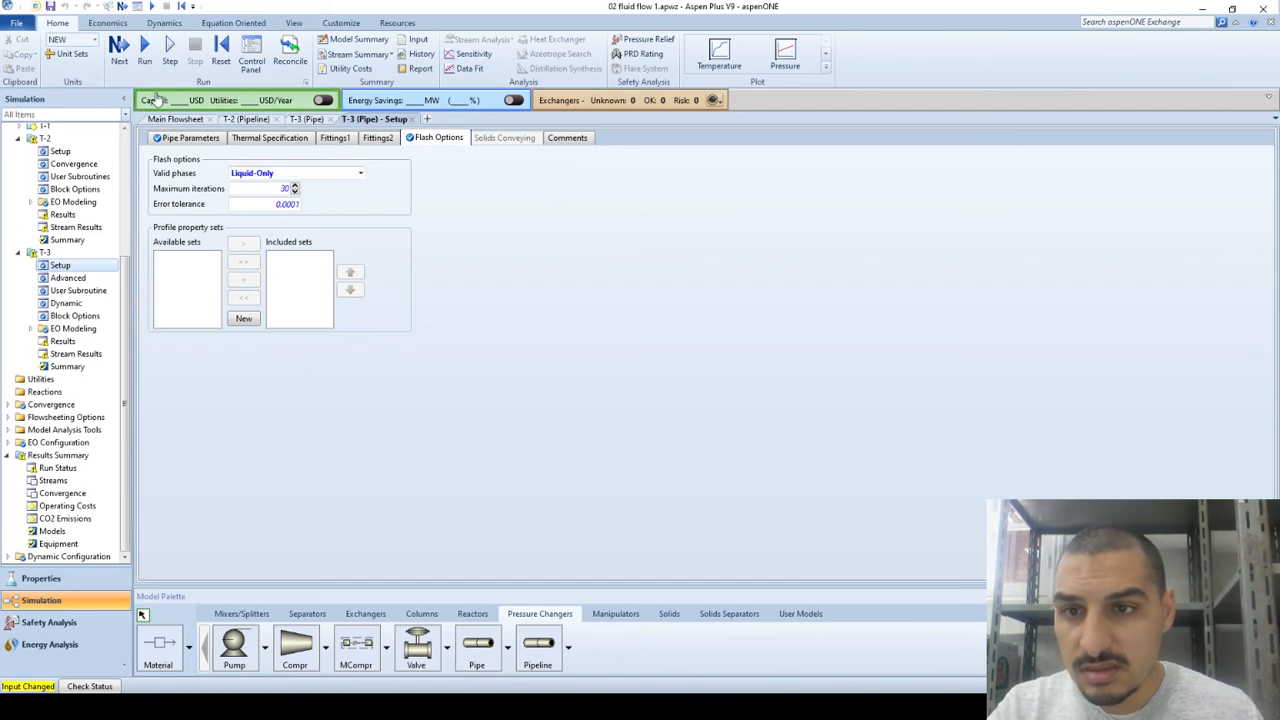
# Step: Rerun the simulation and close the T-3 and T-2 forms to return to the main flowsheet
pyautogui.click(144, 52)
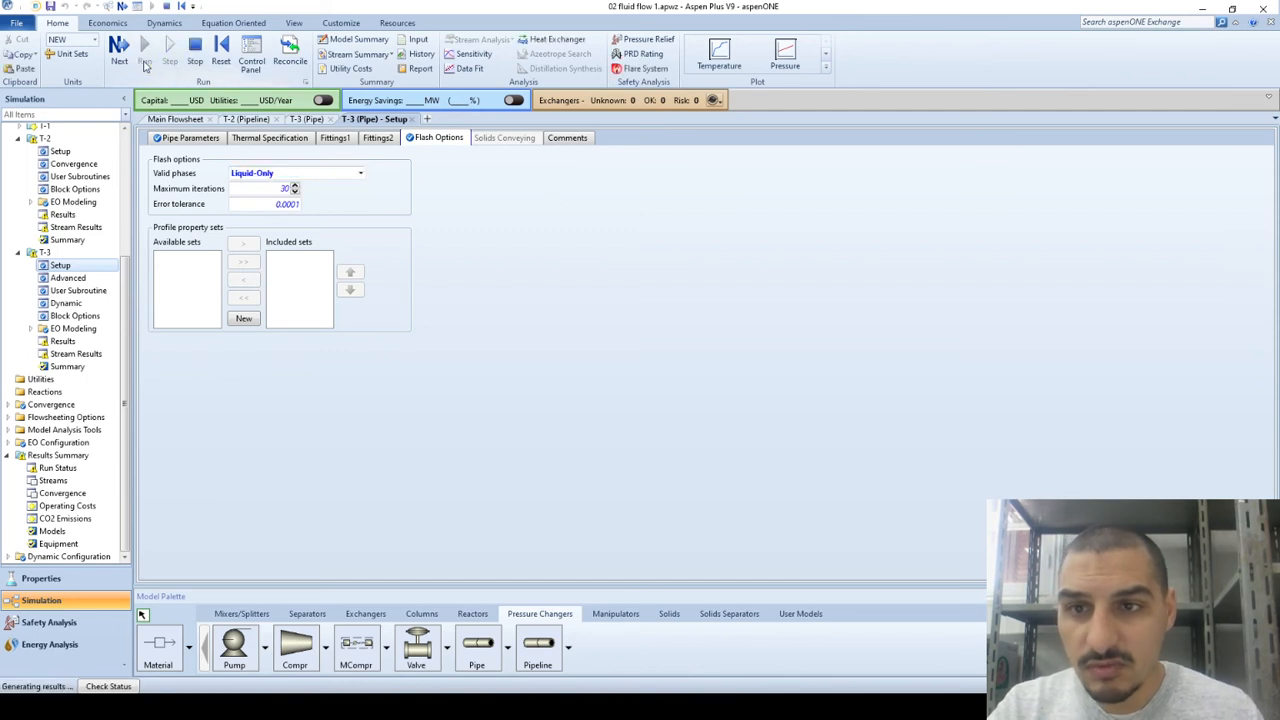
pyautogui.click(411, 120)
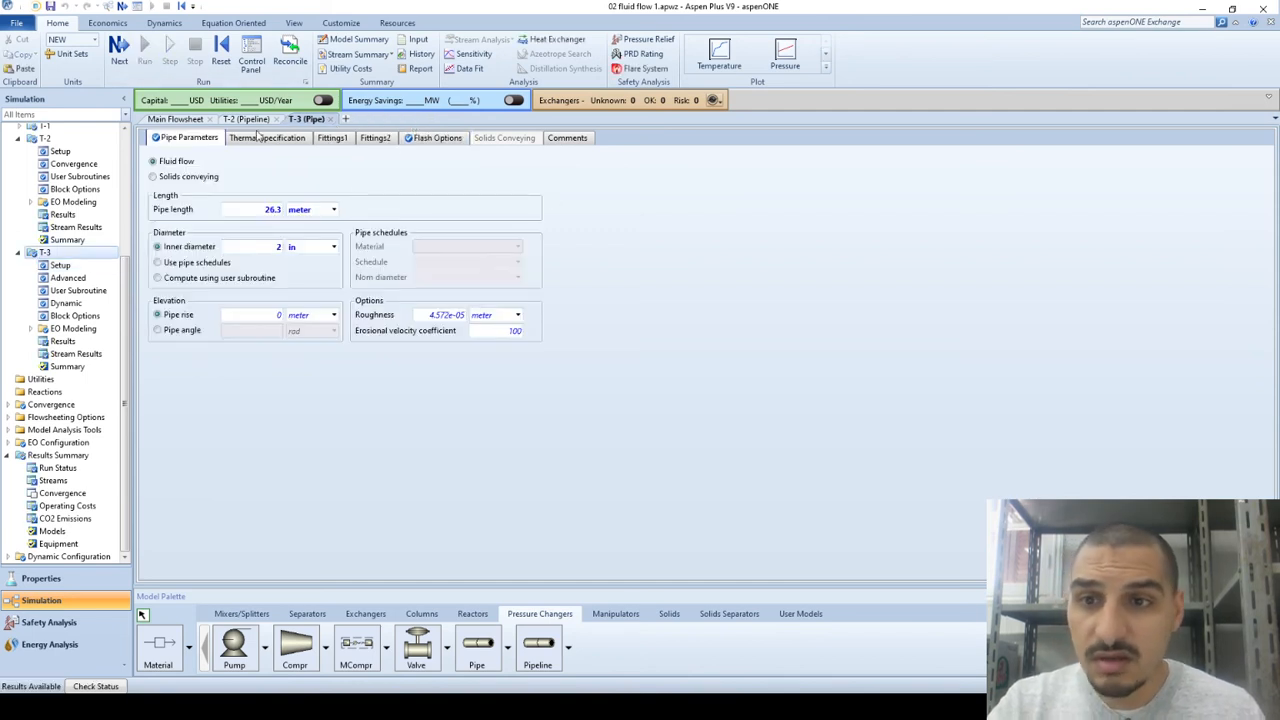
pyautogui.click(331, 120)
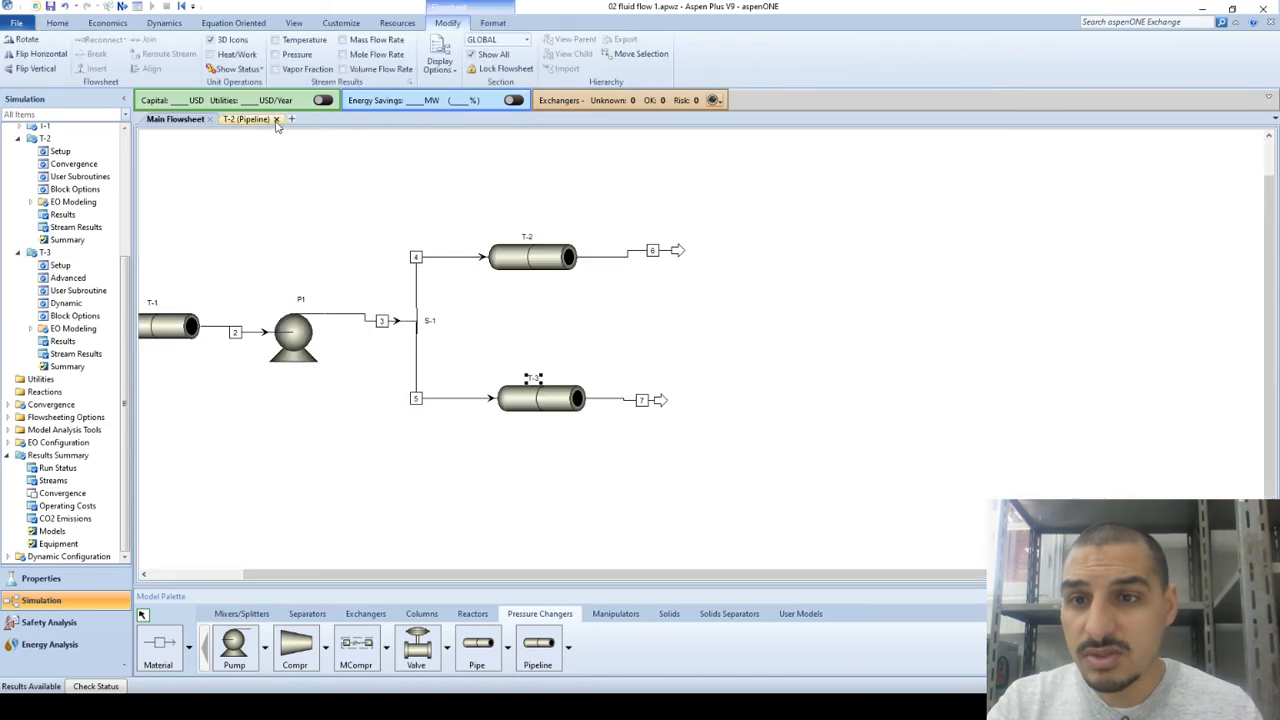
pyautogui.click(276, 120)
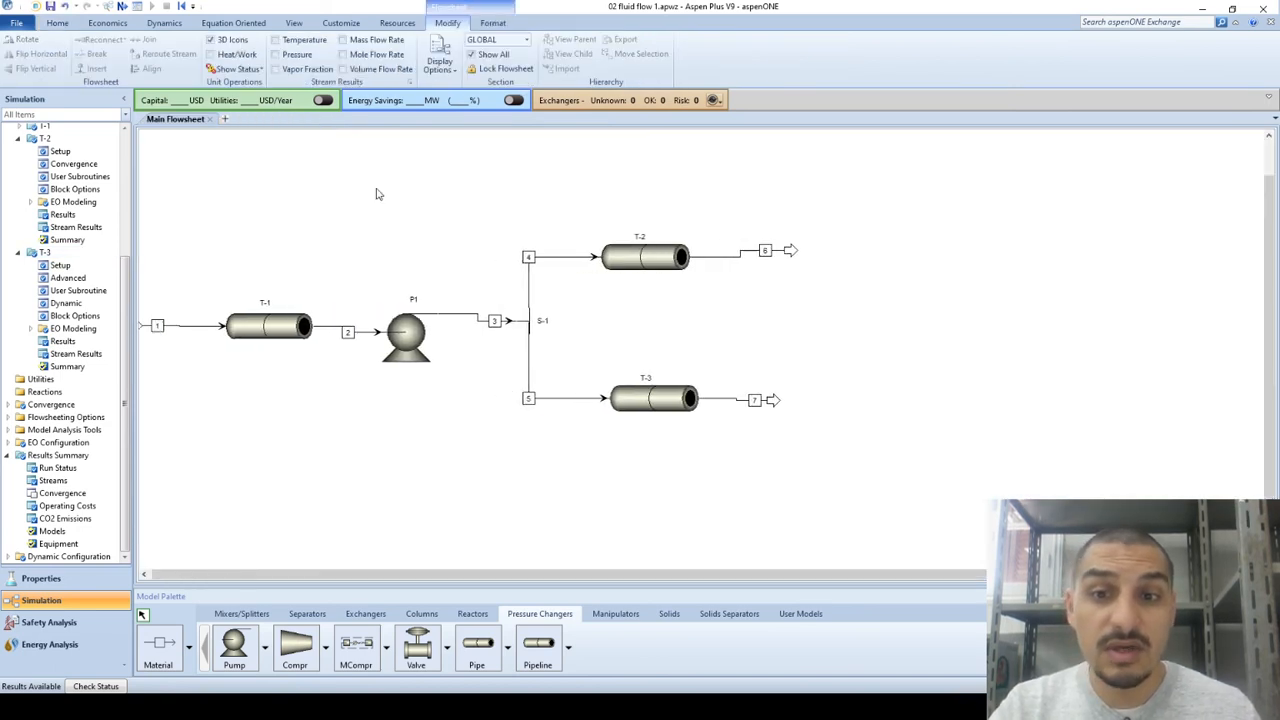
# Step: Examine the split fractions and stream results of splitter S-1, expanding the mole fractions
pyautogui.click(575, 324)
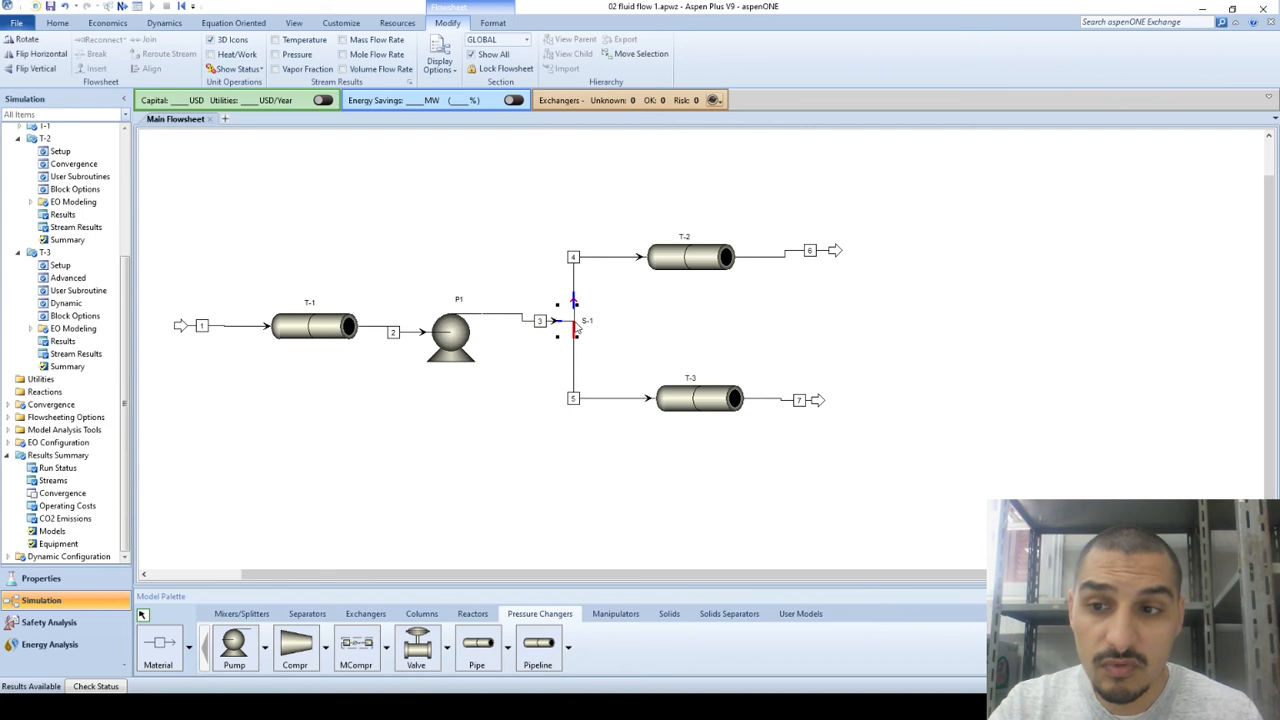
pyautogui.rightClick(575, 324)
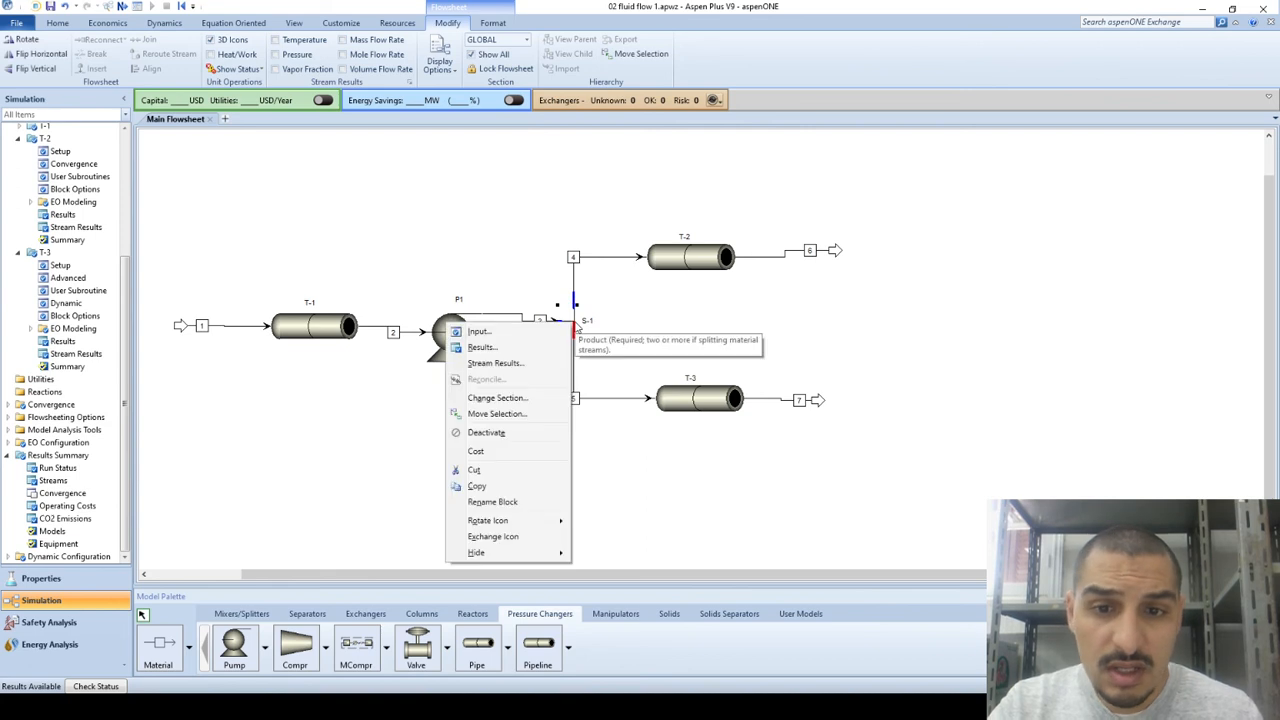
pyautogui.click(508, 349)
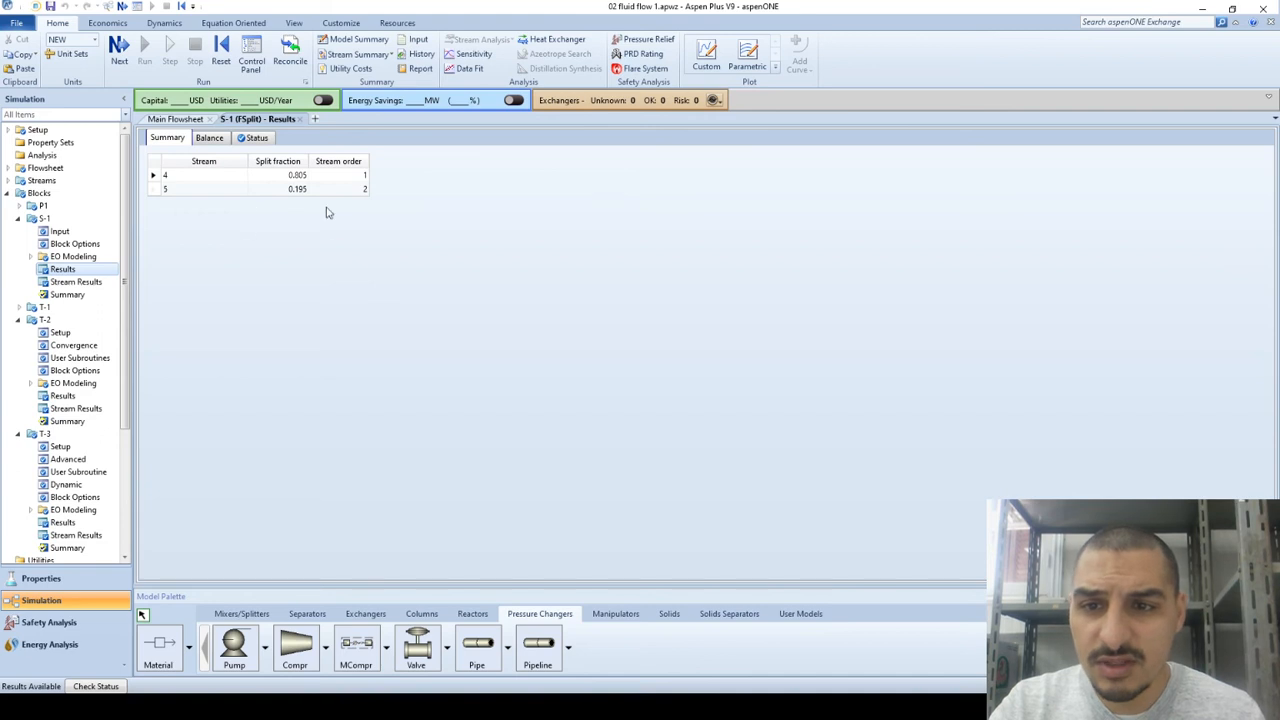
pyautogui.click(212, 139)
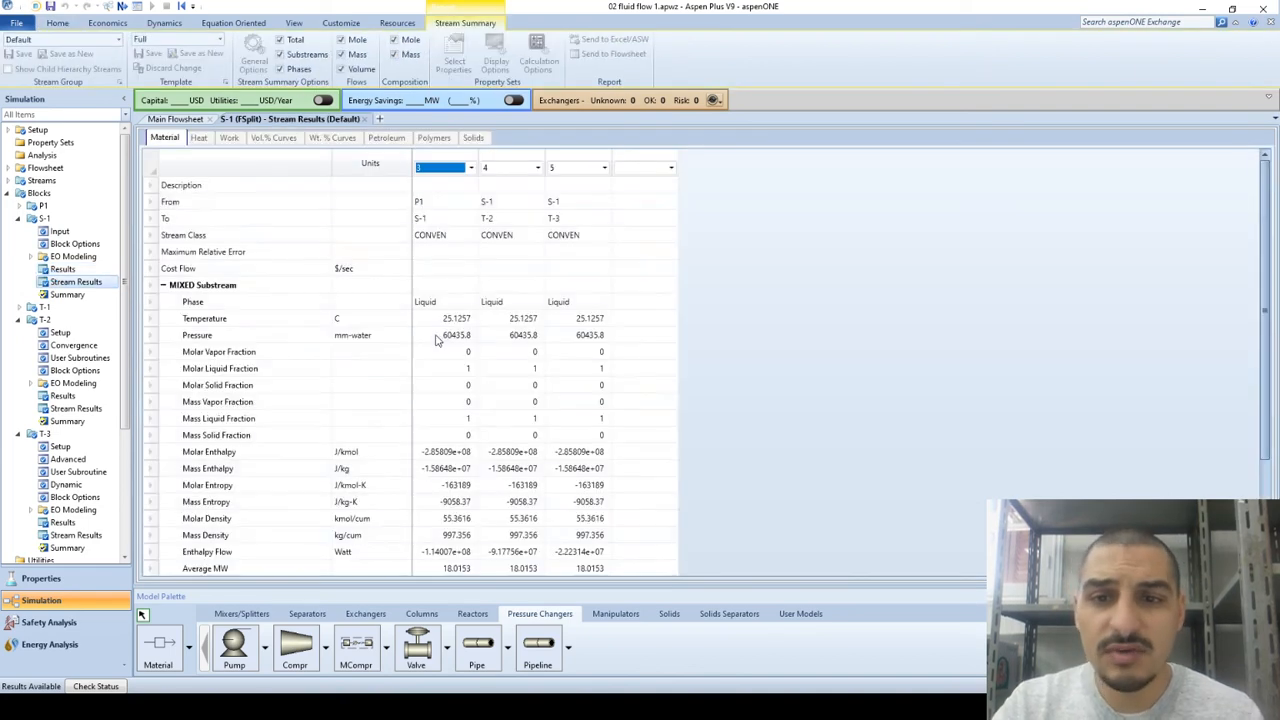
pyautogui.scroll(-2, 436, 340)
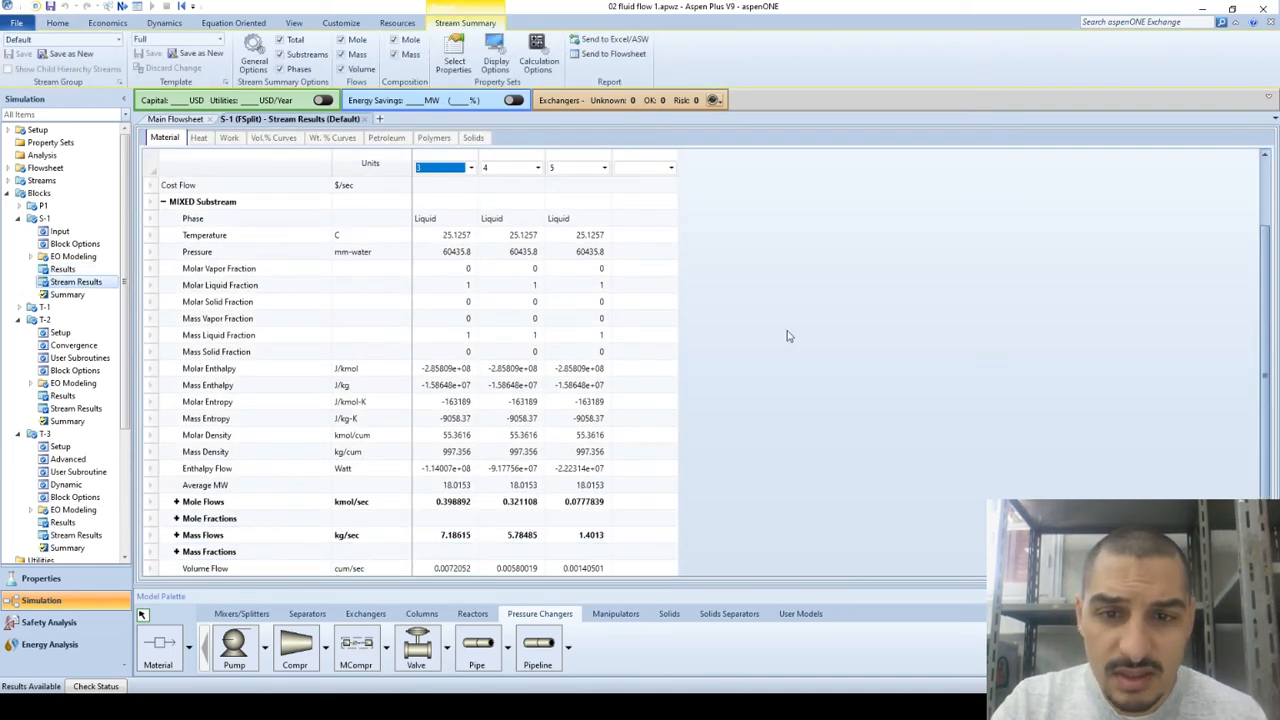
pyautogui.scroll(-1, 648, 485)
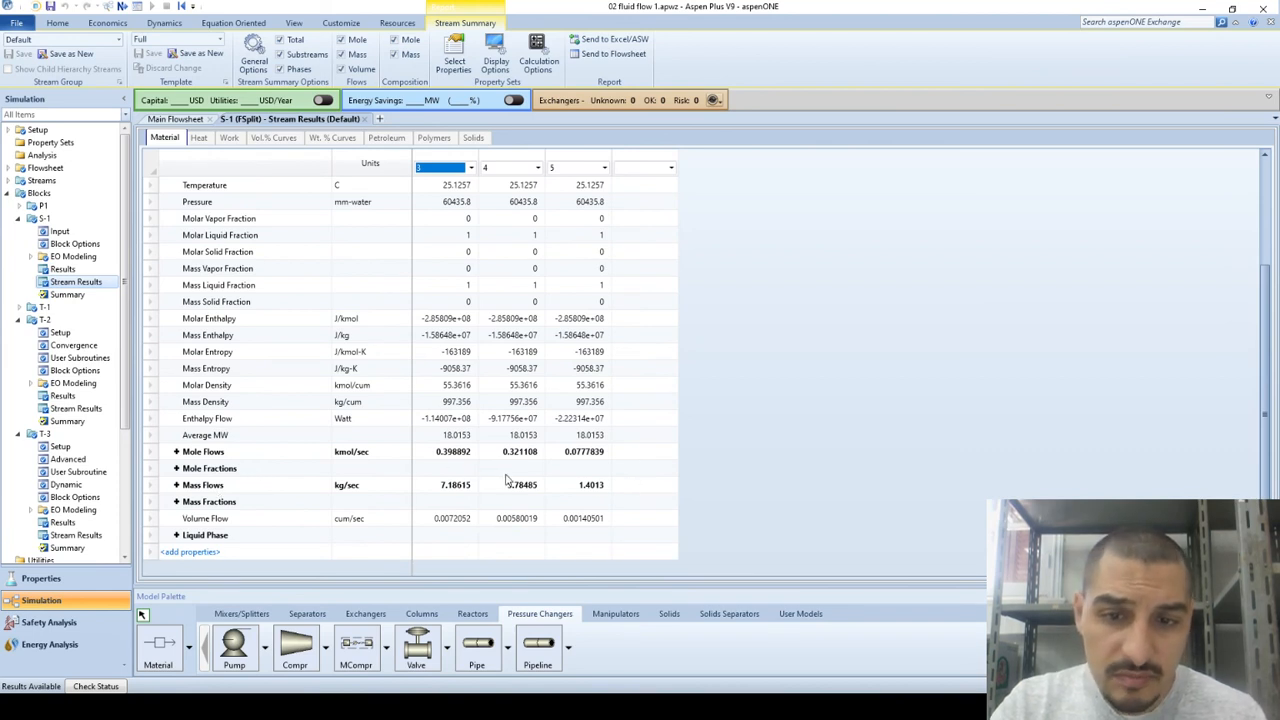
pyautogui.click(176, 468)
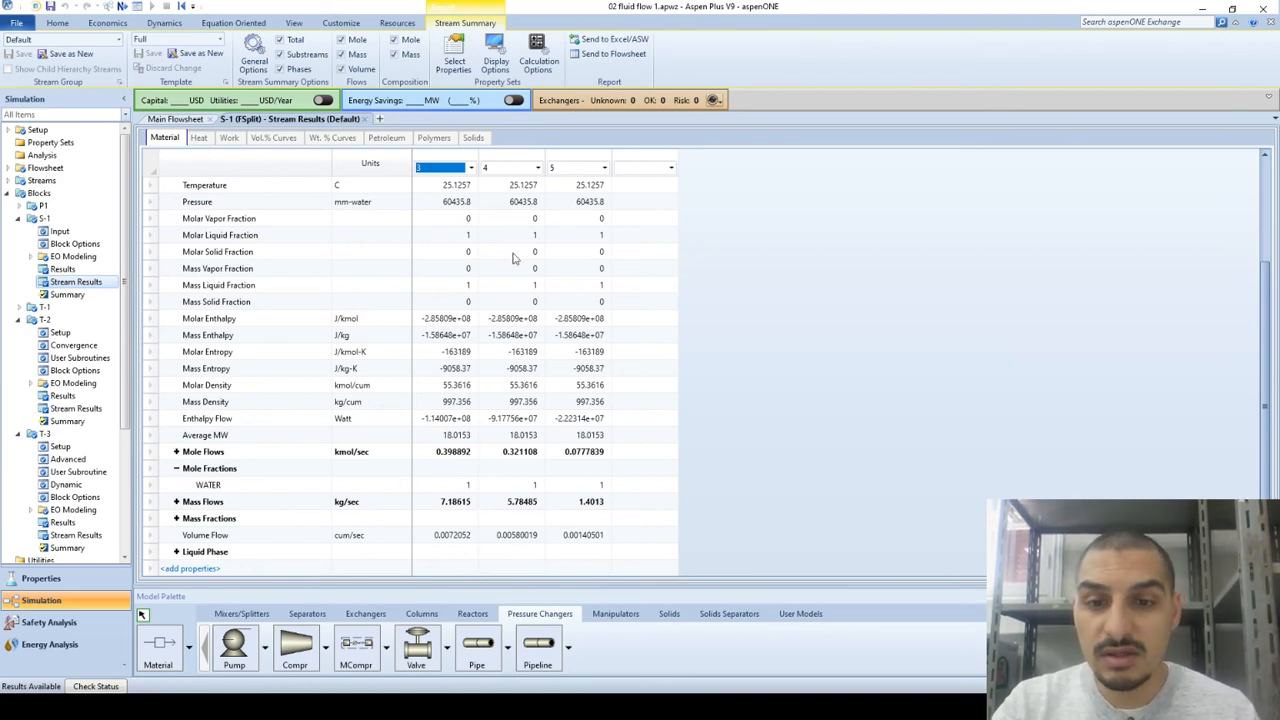
# Step: Return to the main flowsheet and examine pipeline T-2's results summary and its node profiles
pyautogui.click(196, 120)
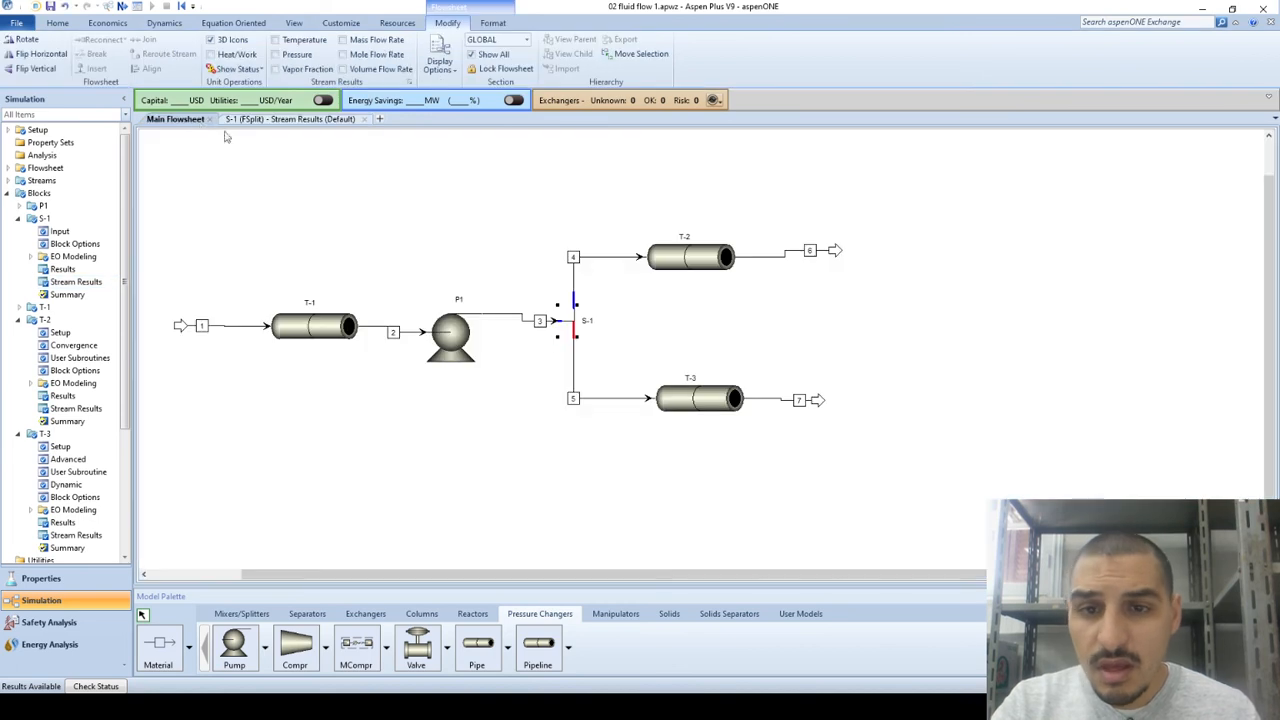
pyautogui.click(688, 254)
pyautogui.rightClick(688, 254)
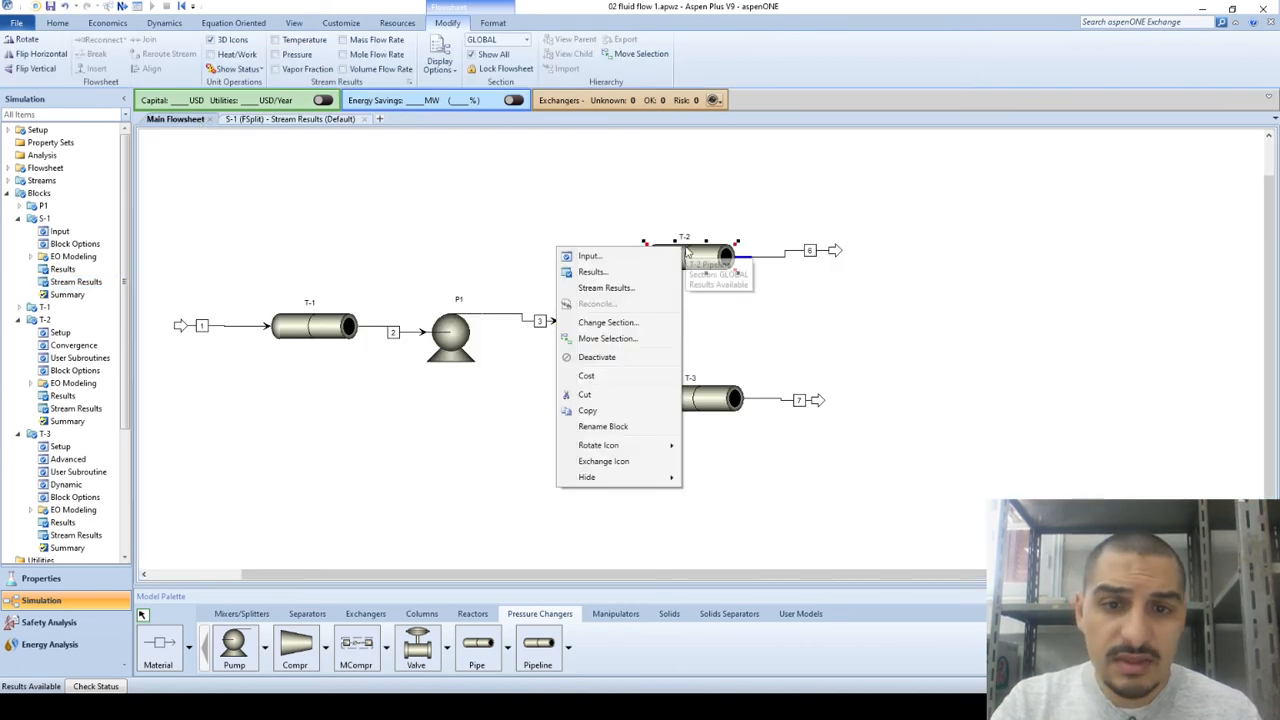
pyautogui.click(635, 265)
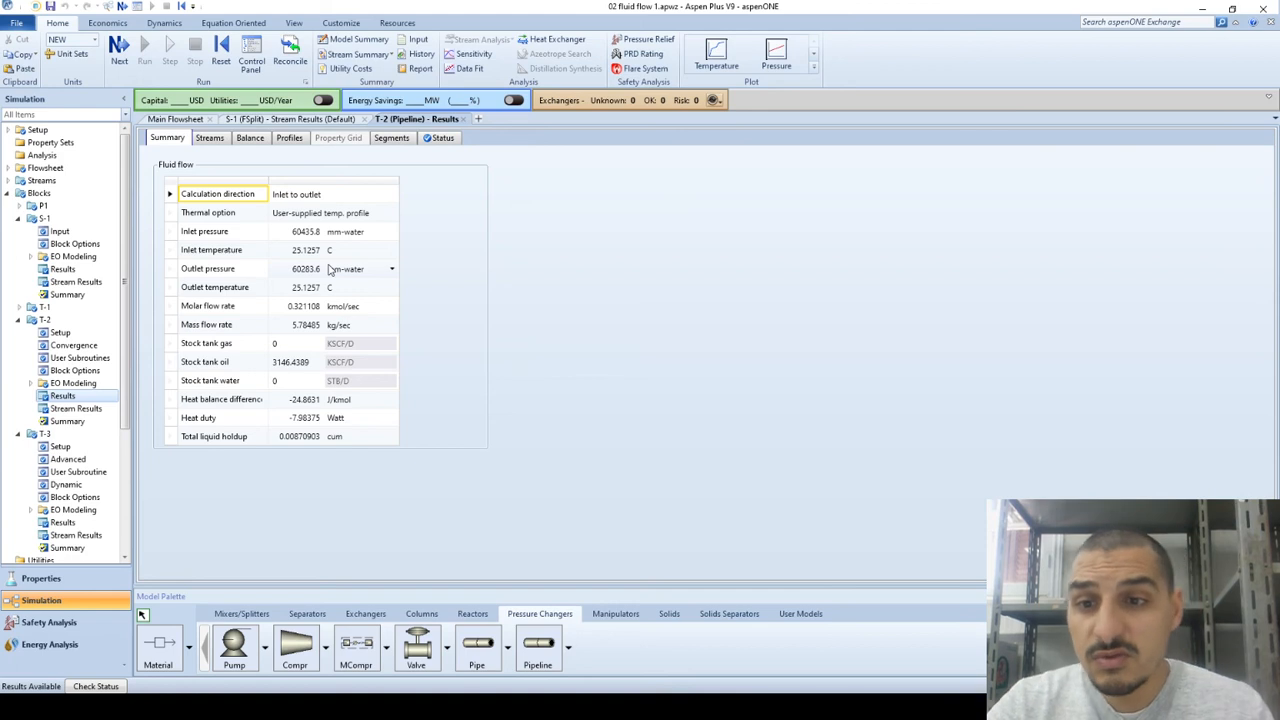
pyautogui.click(300, 236)
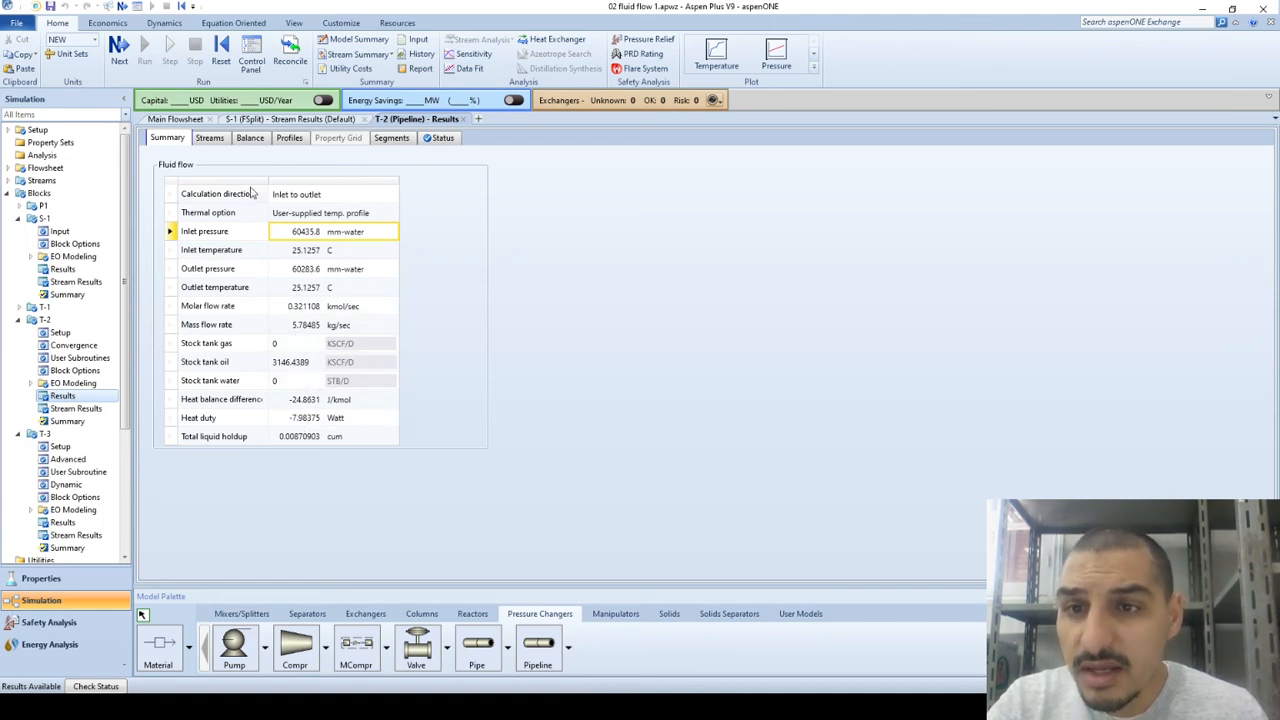
pyautogui.click(305, 139)
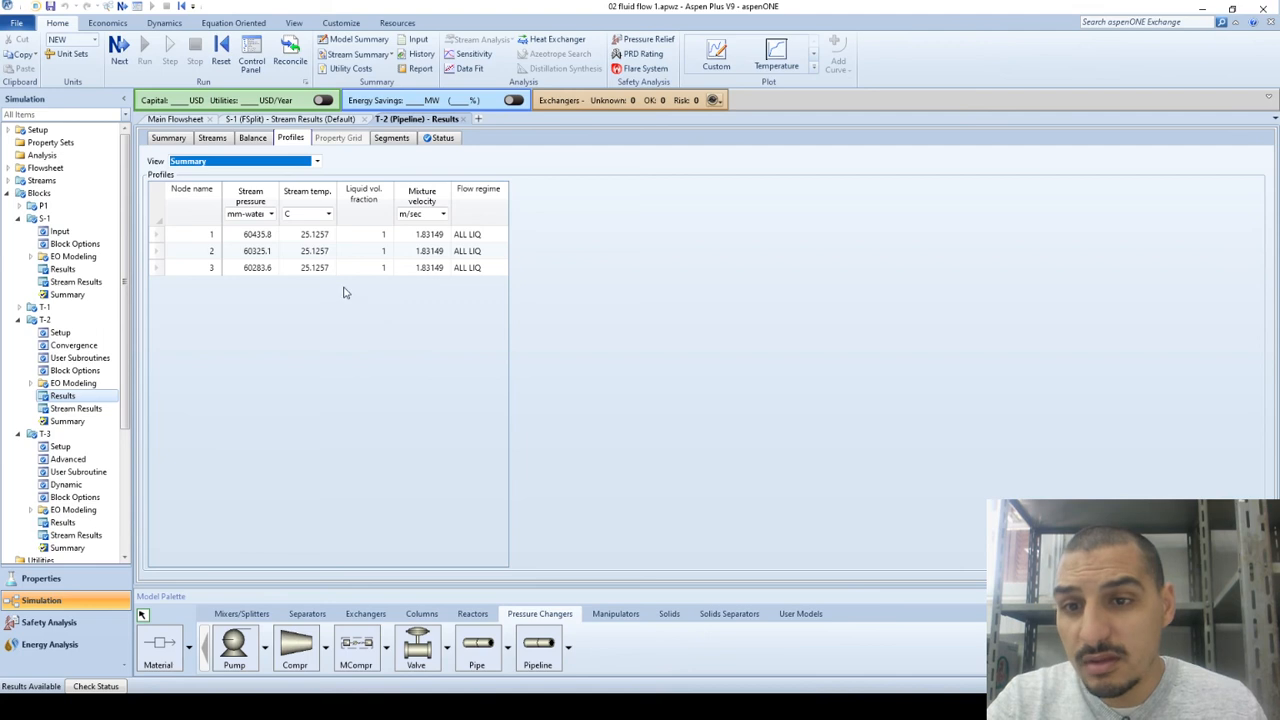
# Step: Plot pipeline T-2's temperature profile and its pressure profile, closing each plot after viewing
pyautogui.click(800, 62)
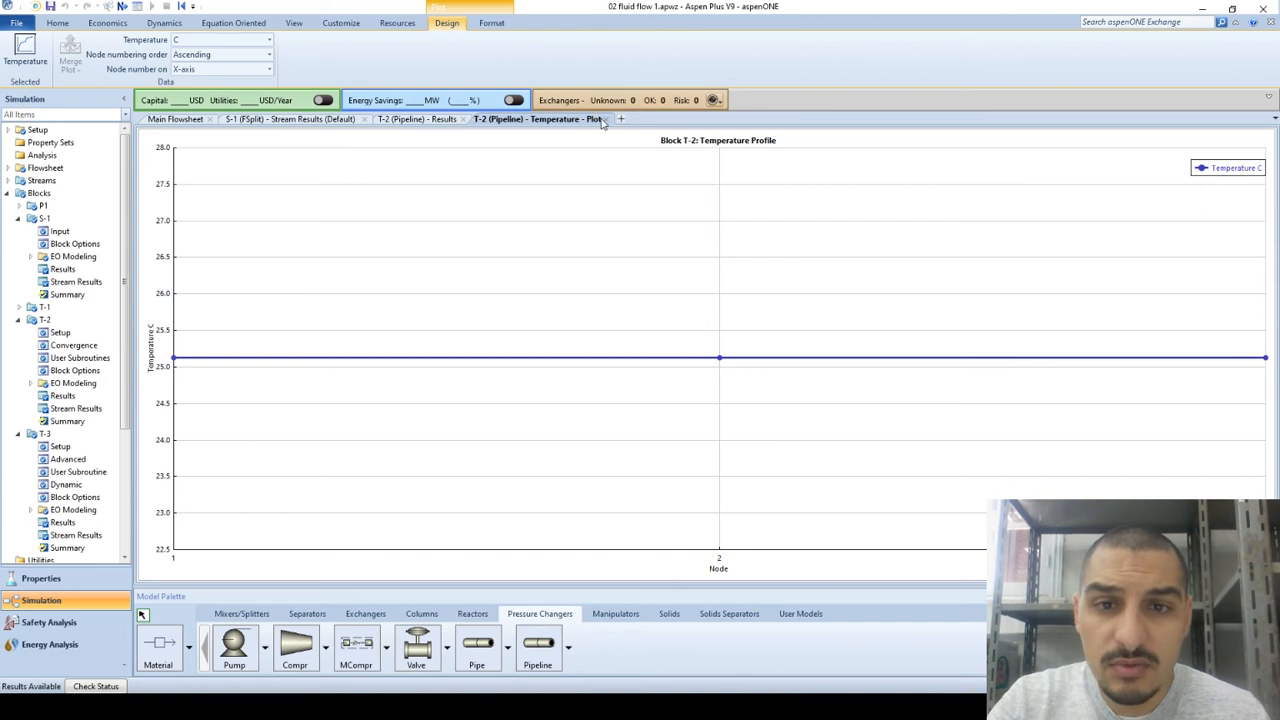
pyautogui.click(604, 121)
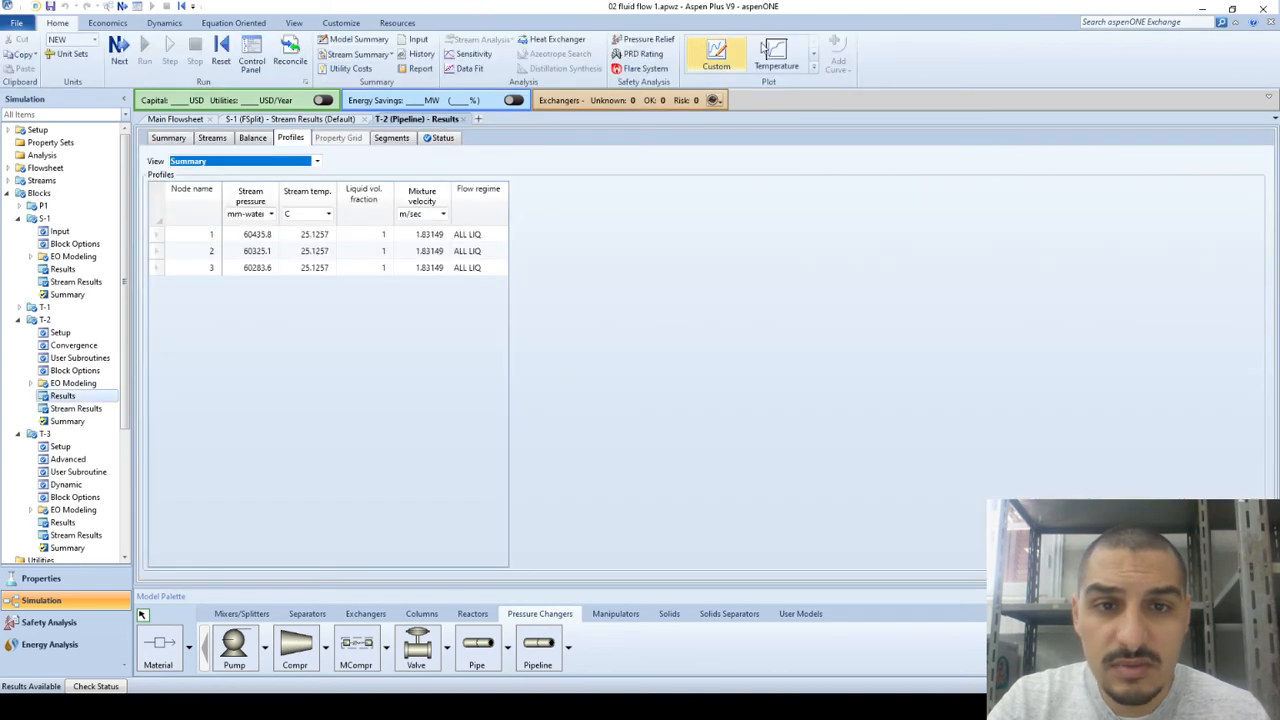
pyautogui.click(816, 75)
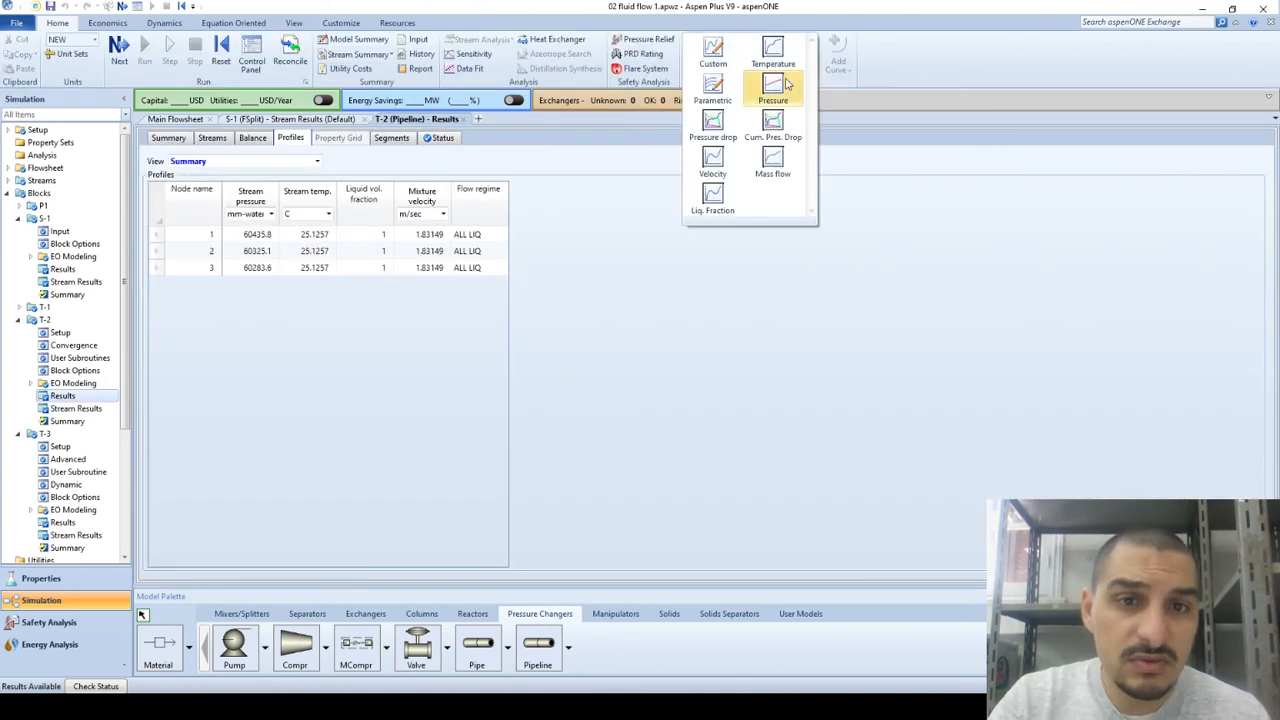
pyautogui.click(773, 86)
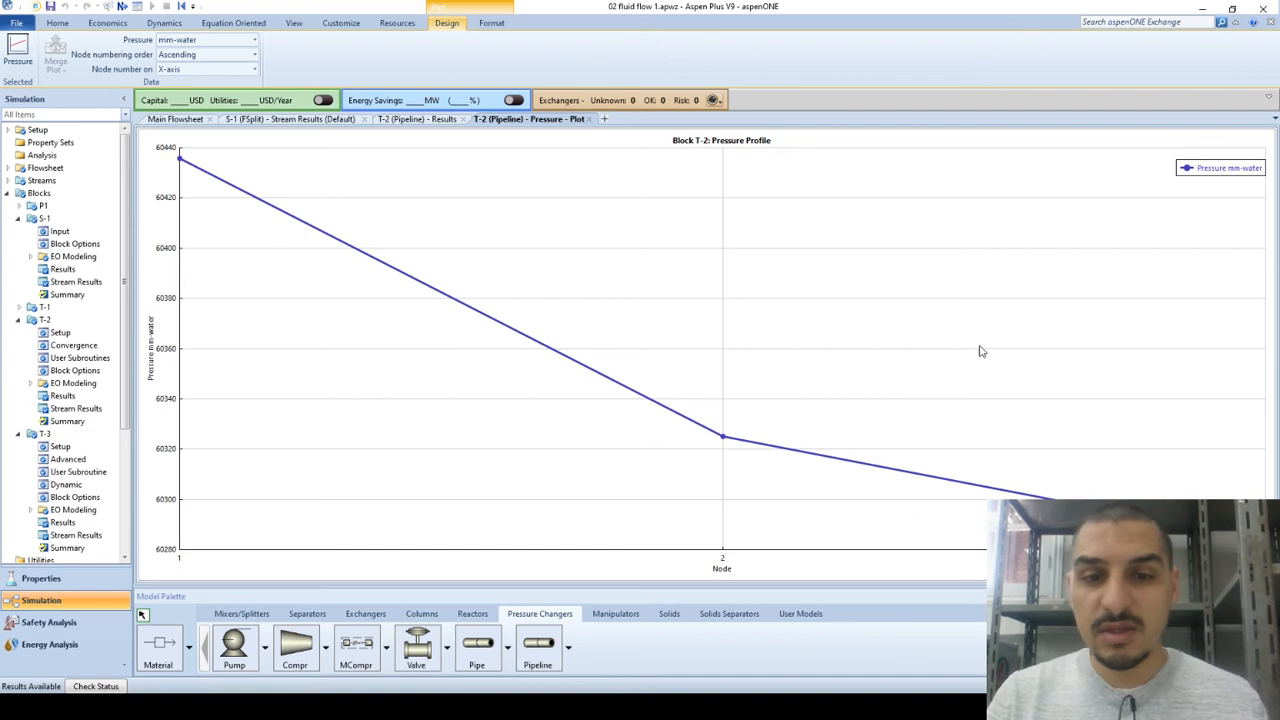
pyautogui.click(589, 119)
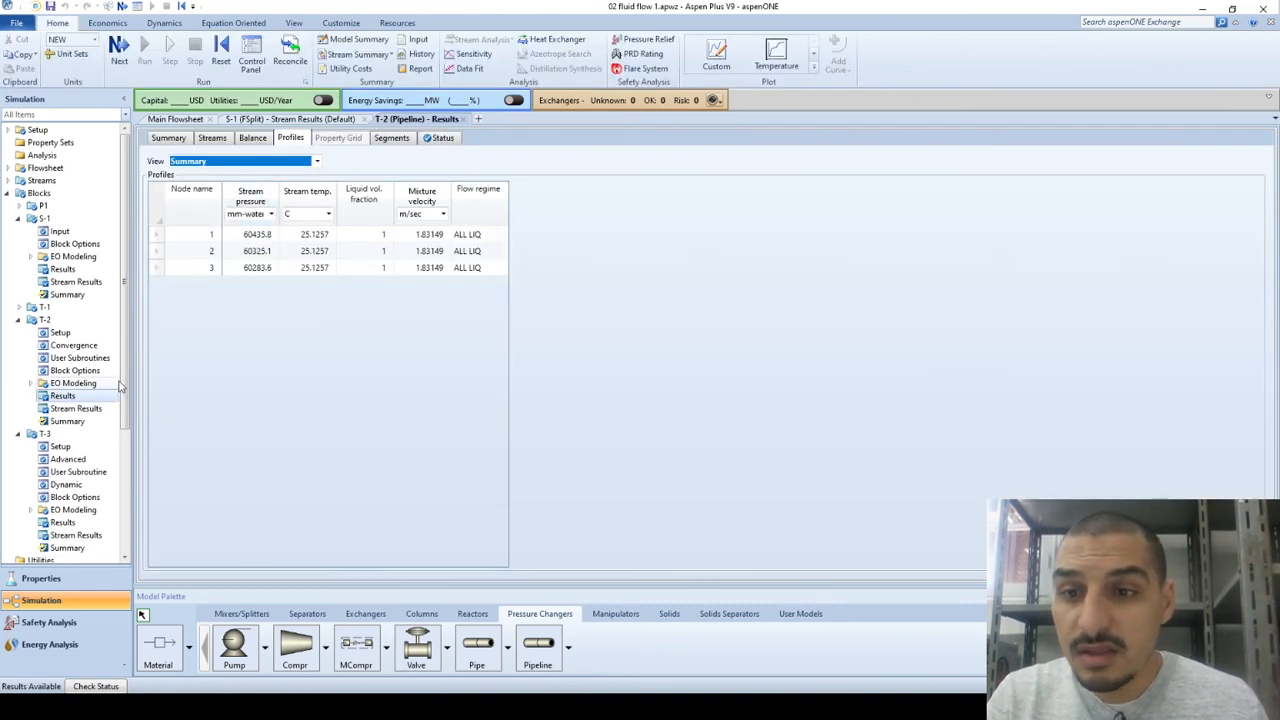
# Step: Plot pipeline T-2's erosional, gas, liquid and mixture velocities, and close the plot after viewing
pyautogui.click(814, 67)
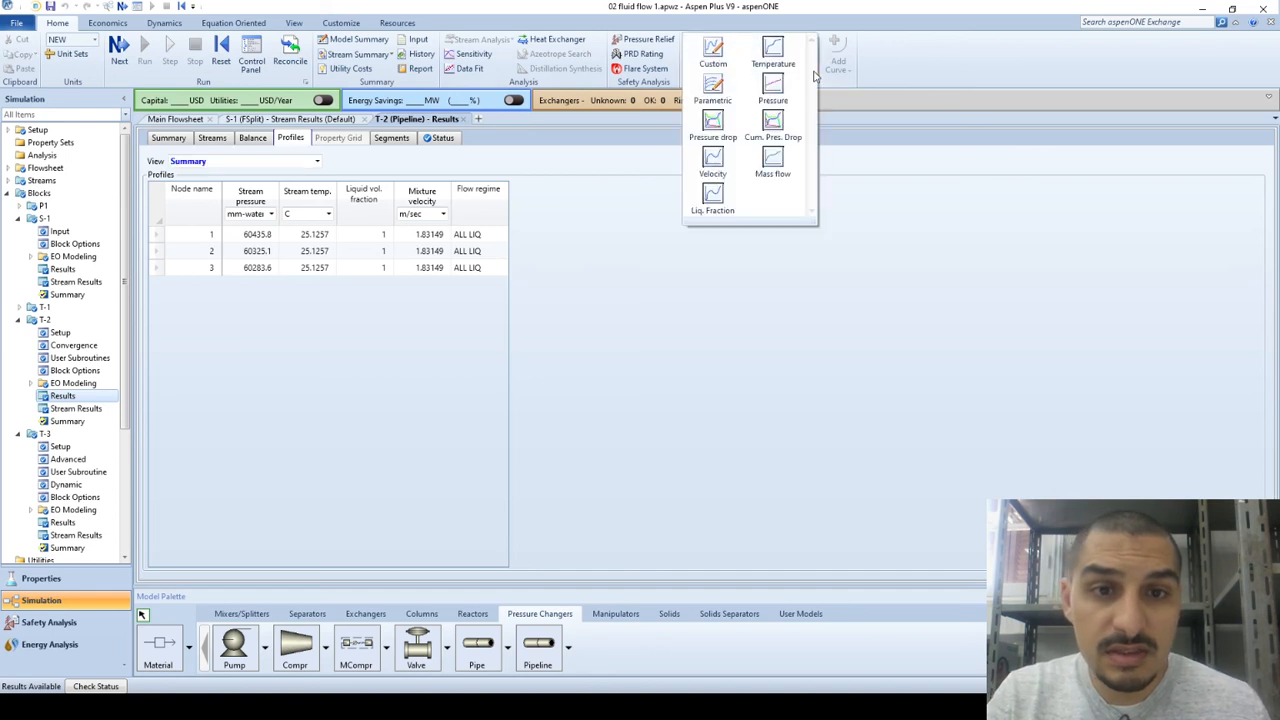
pyautogui.click(722, 162)
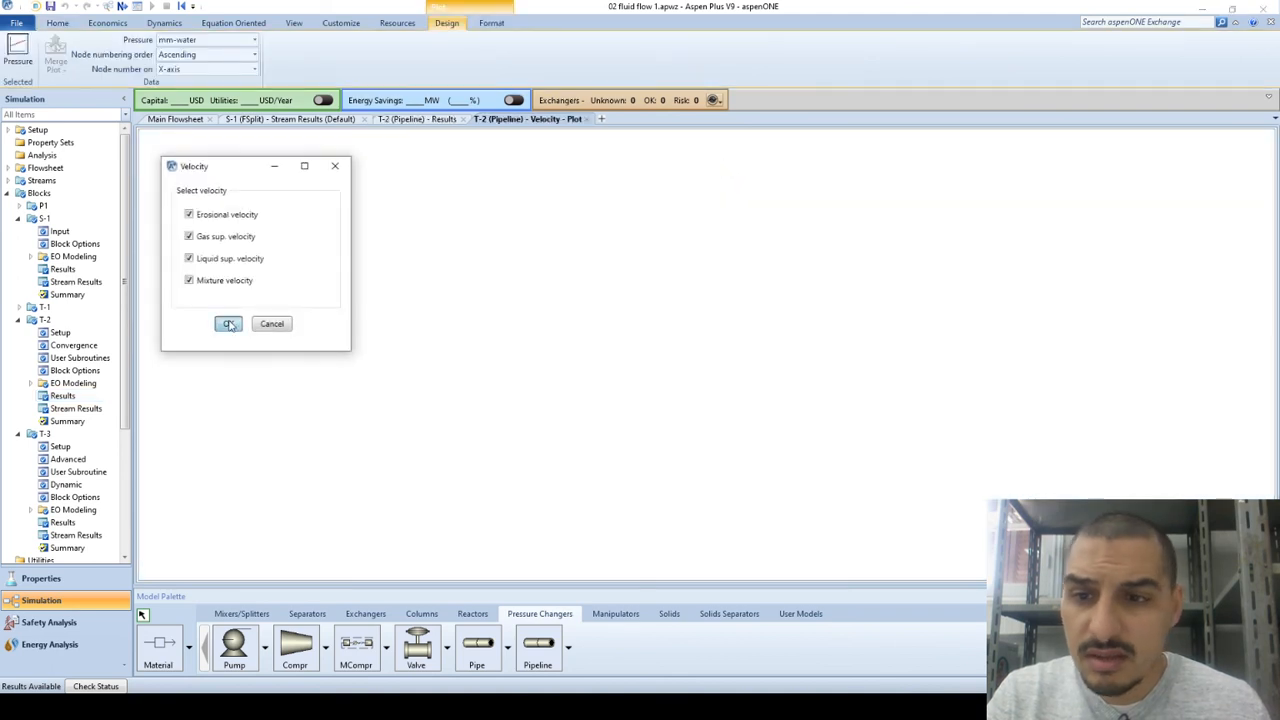
pyautogui.click(229, 324)
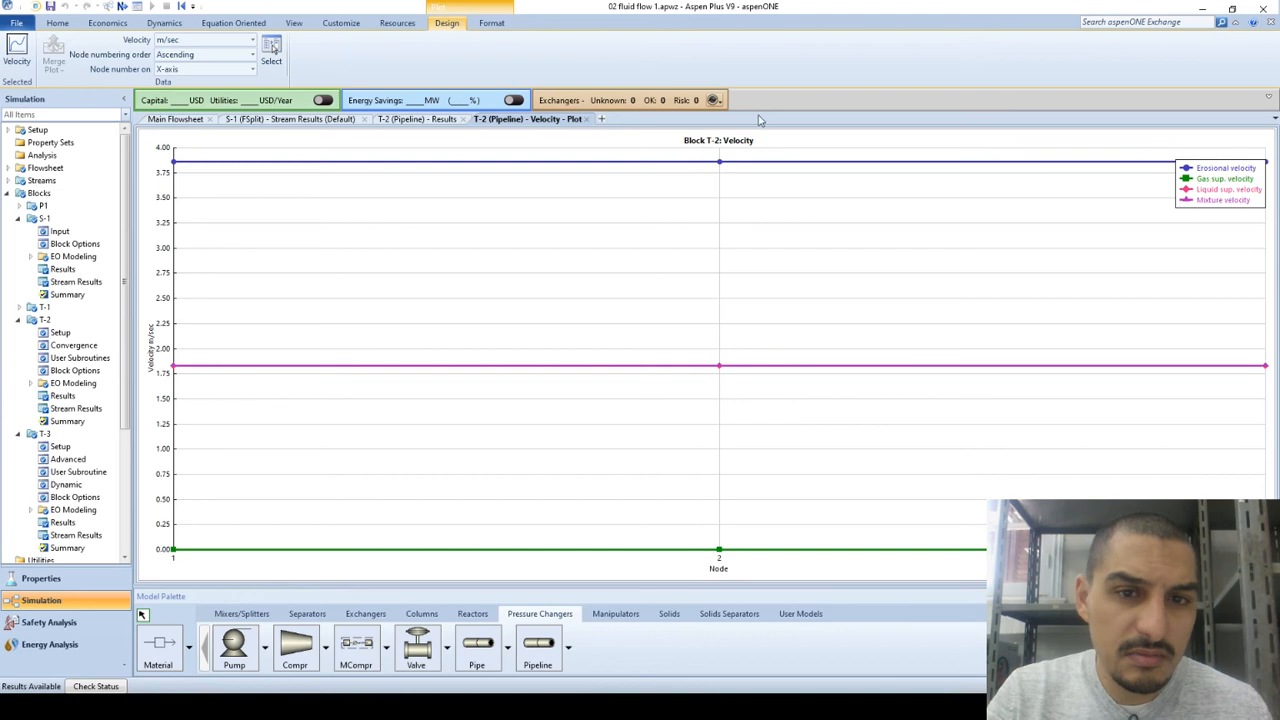
pyautogui.click(588, 119)
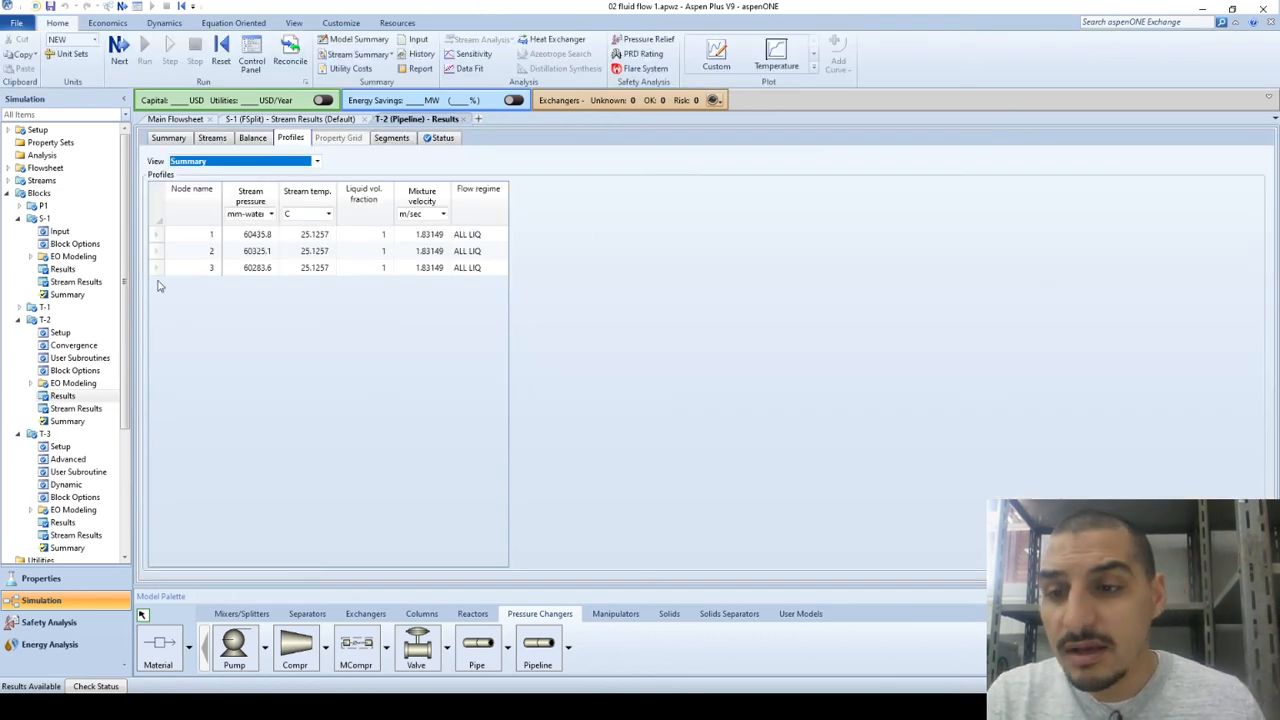
# Step: Open pipe T-3's results, plot its pressure profile against length and close the plot
pyautogui.click(68, 523)
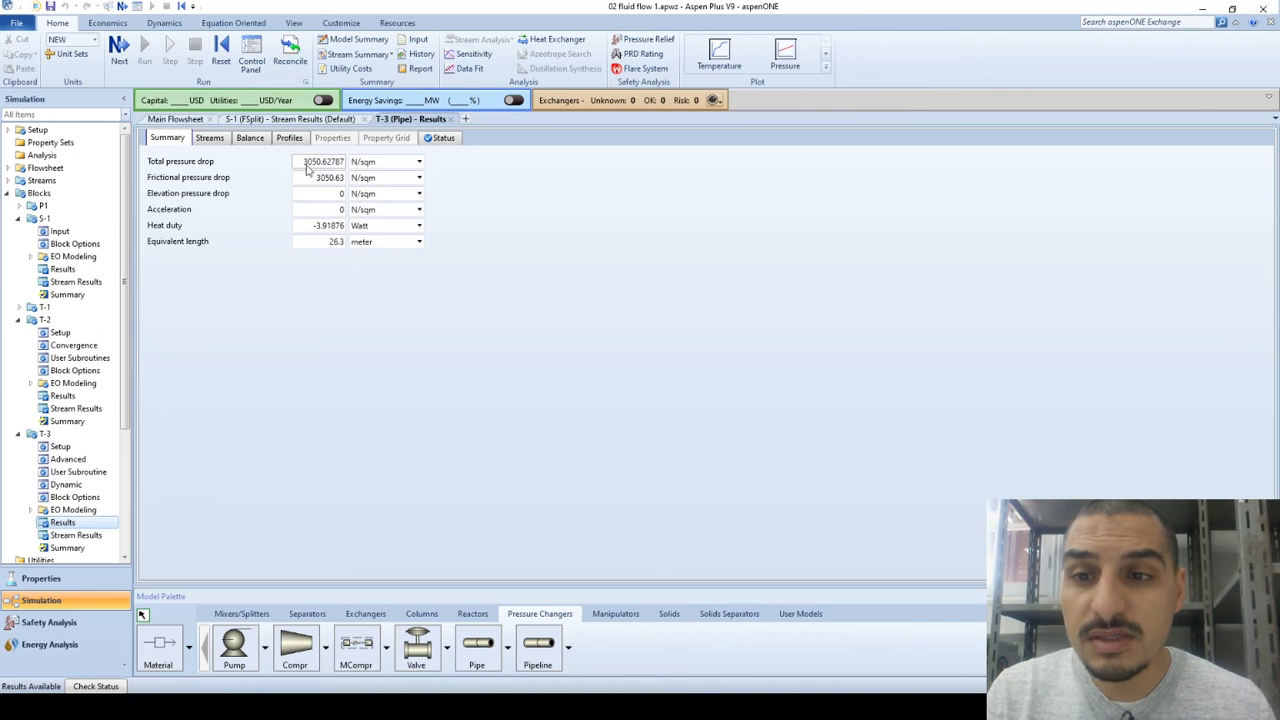
pyautogui.click(825, 66)
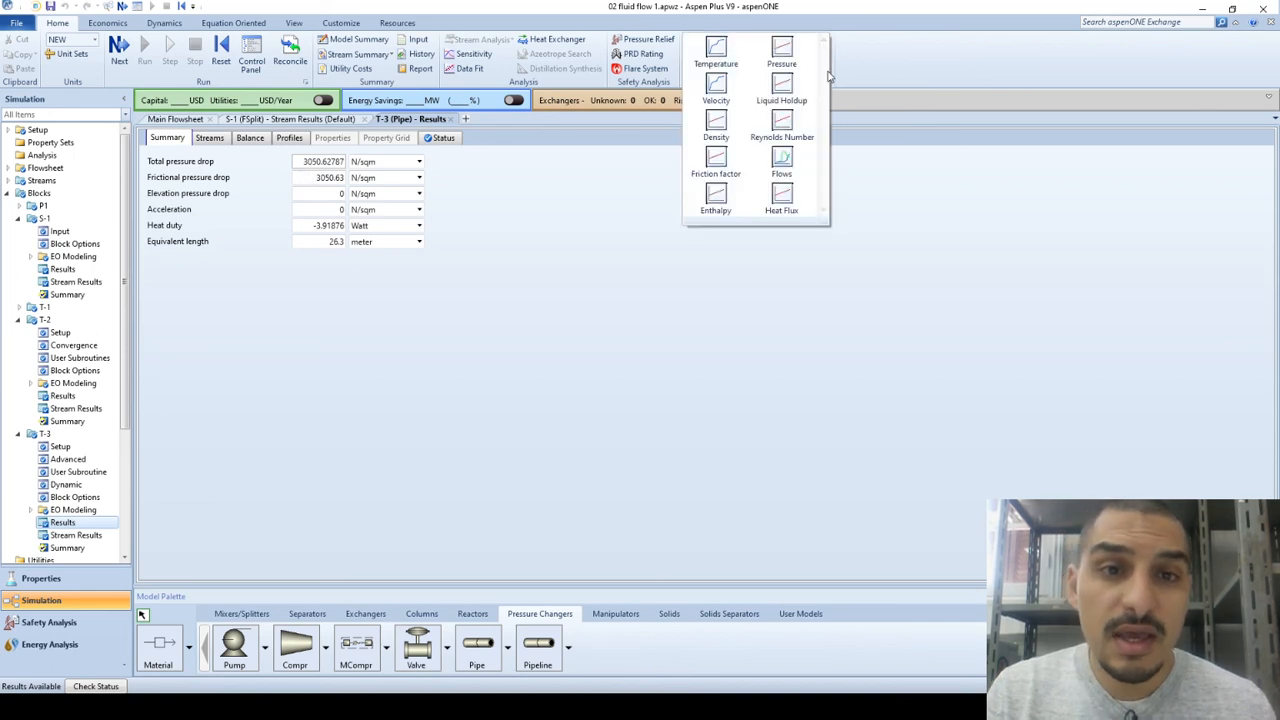
pyautogui.click(789, 62)
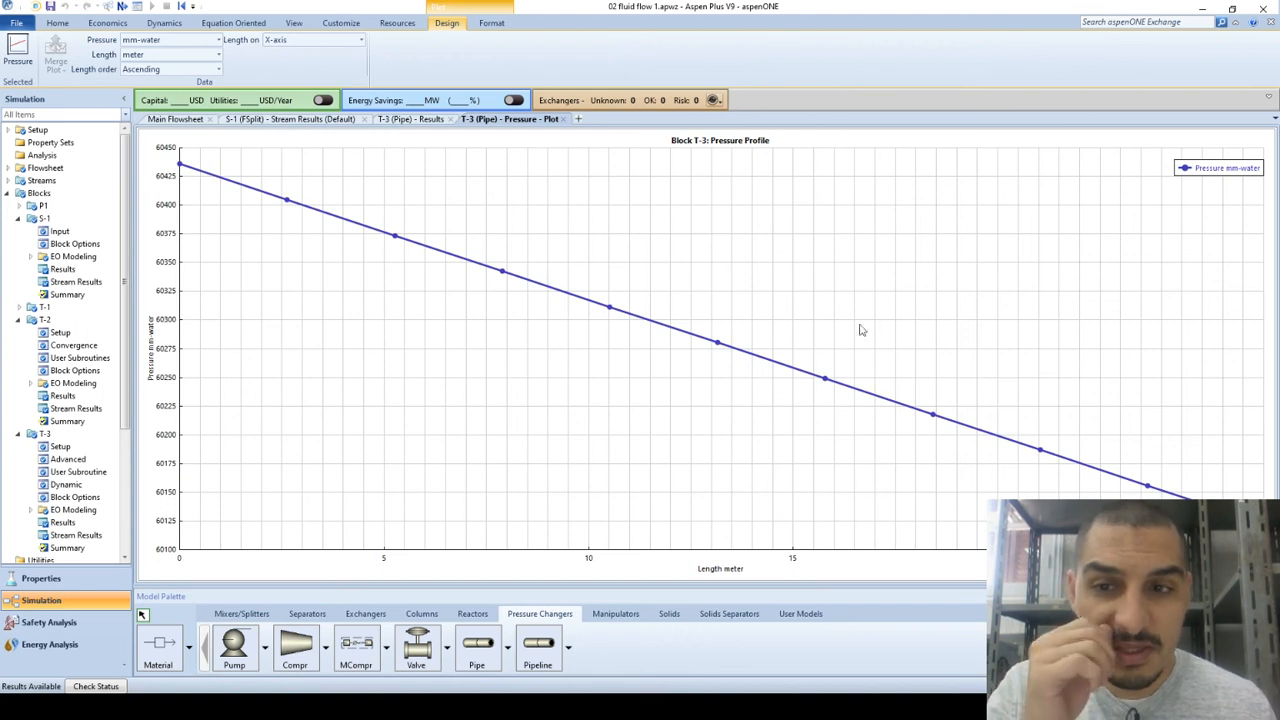
pyautogui.click(566, 119)
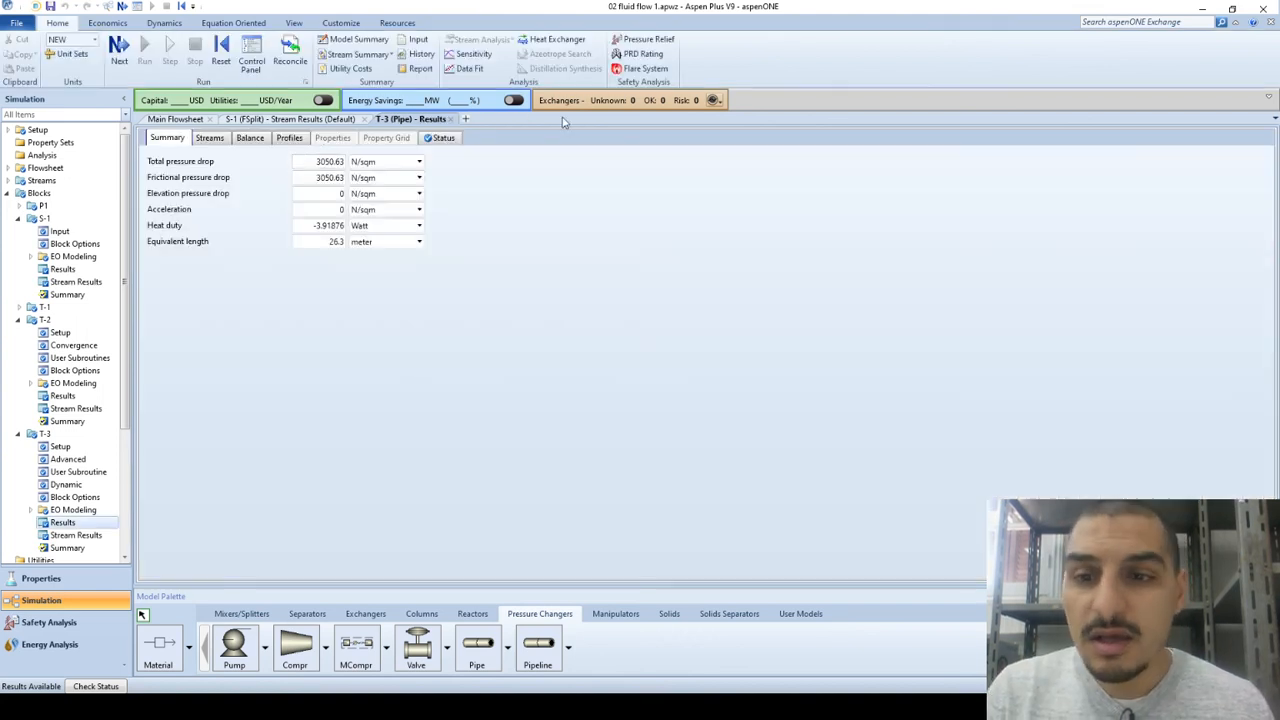
# Step: Set pipe T-3's elevation to a pipe rise of 4 meter and rerun the simulation
pyautogui.click(58, 447)
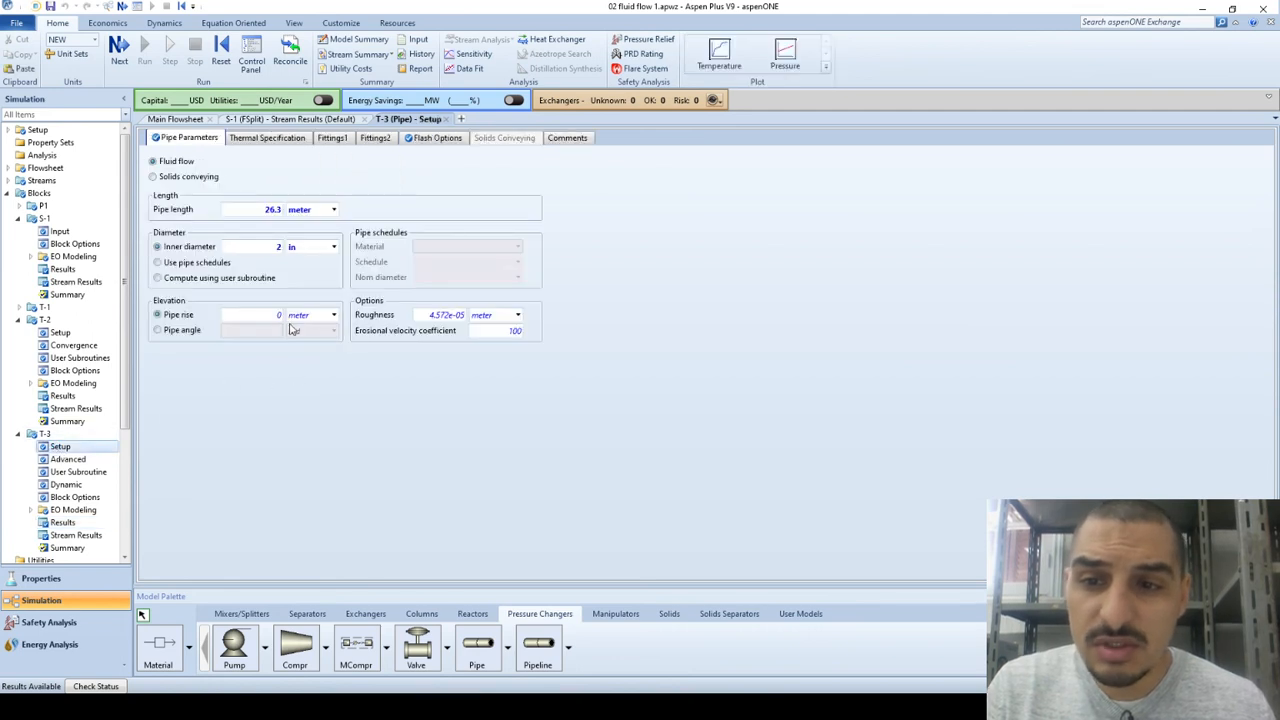
pyautogui.click(250, 318)
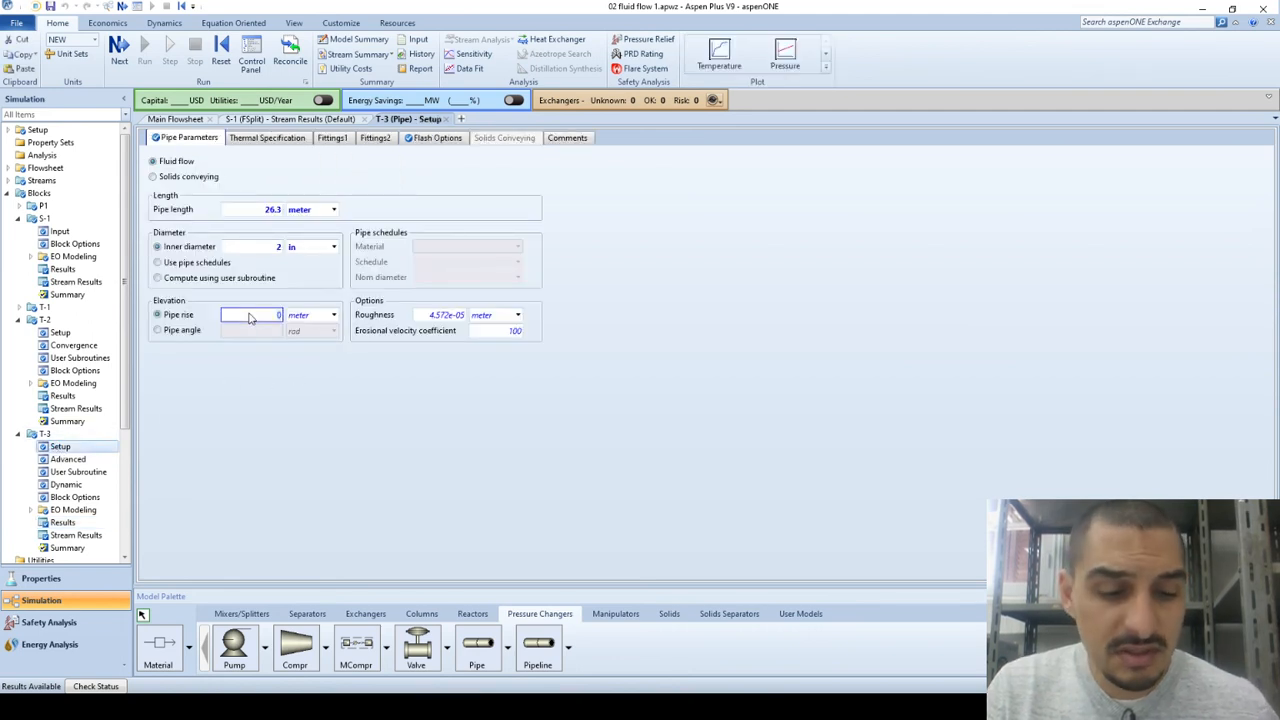
pyautogui.write('4')
pyautogui.click(300, 405)
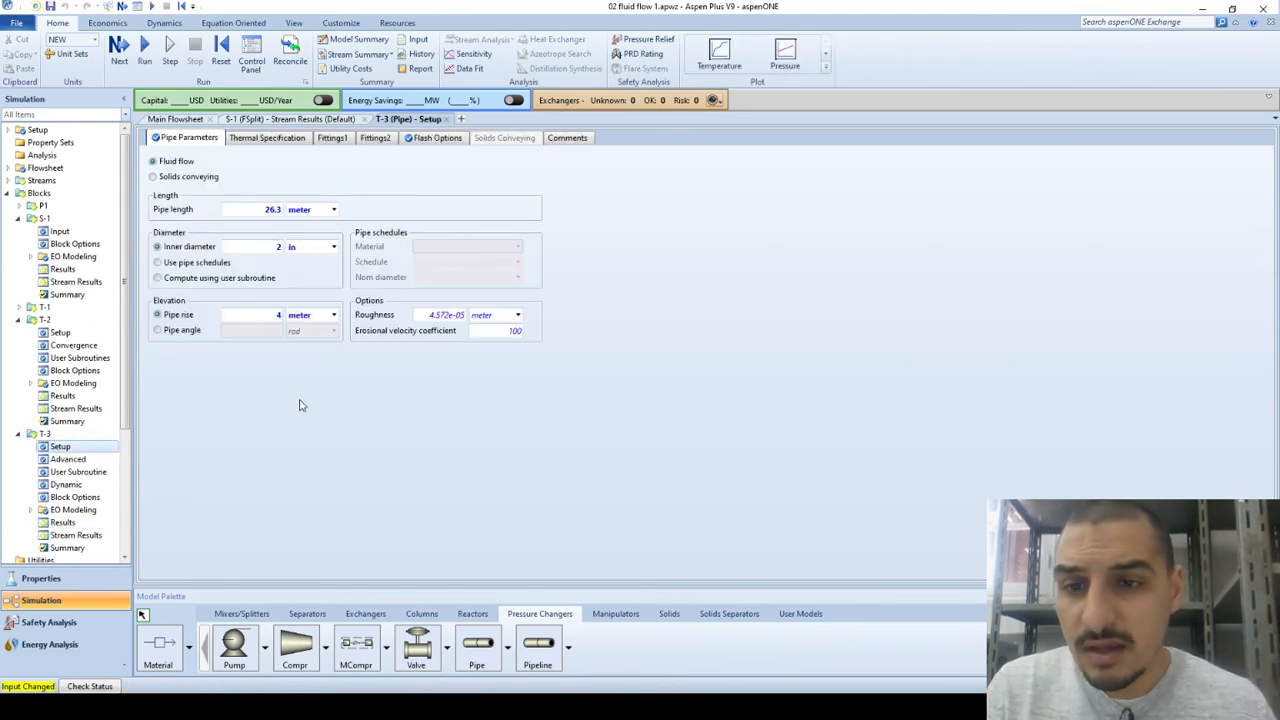
pyautogui.click(144, 52)
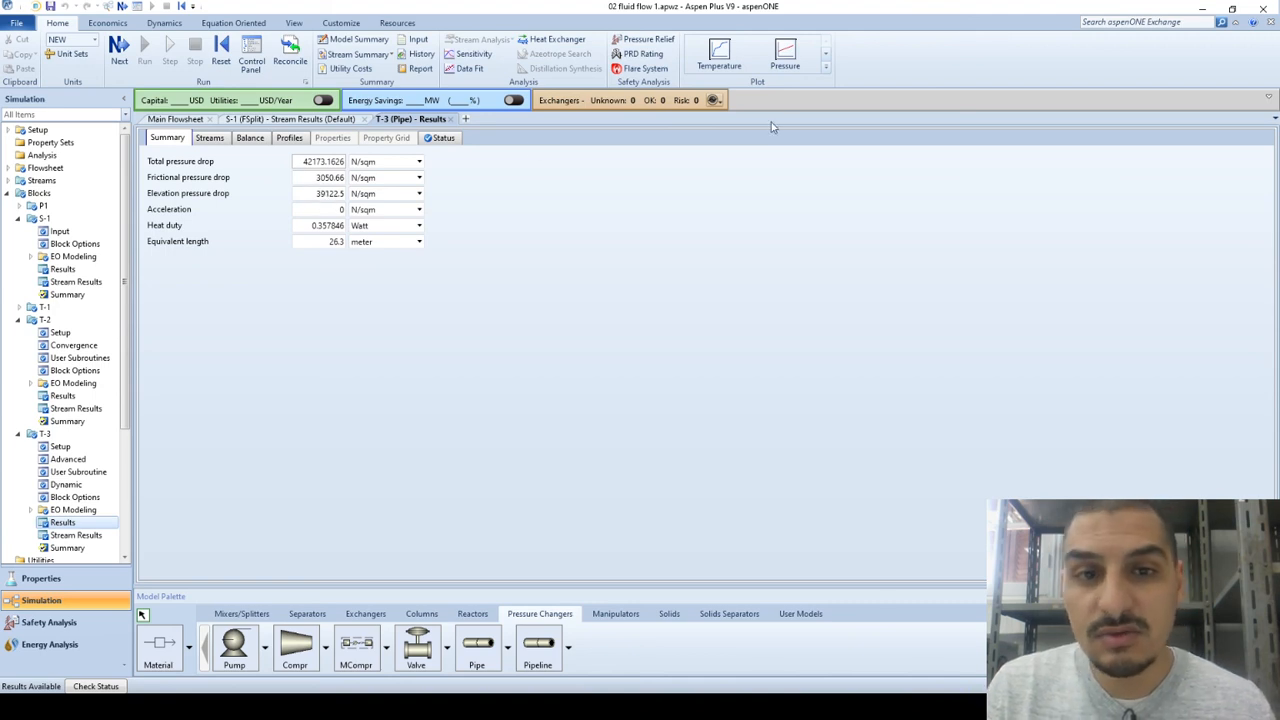
# Step: Plot pipe T-3's pressure profile with the 4 meter rise and return to its results summary
pyautogui.click(800, 60)
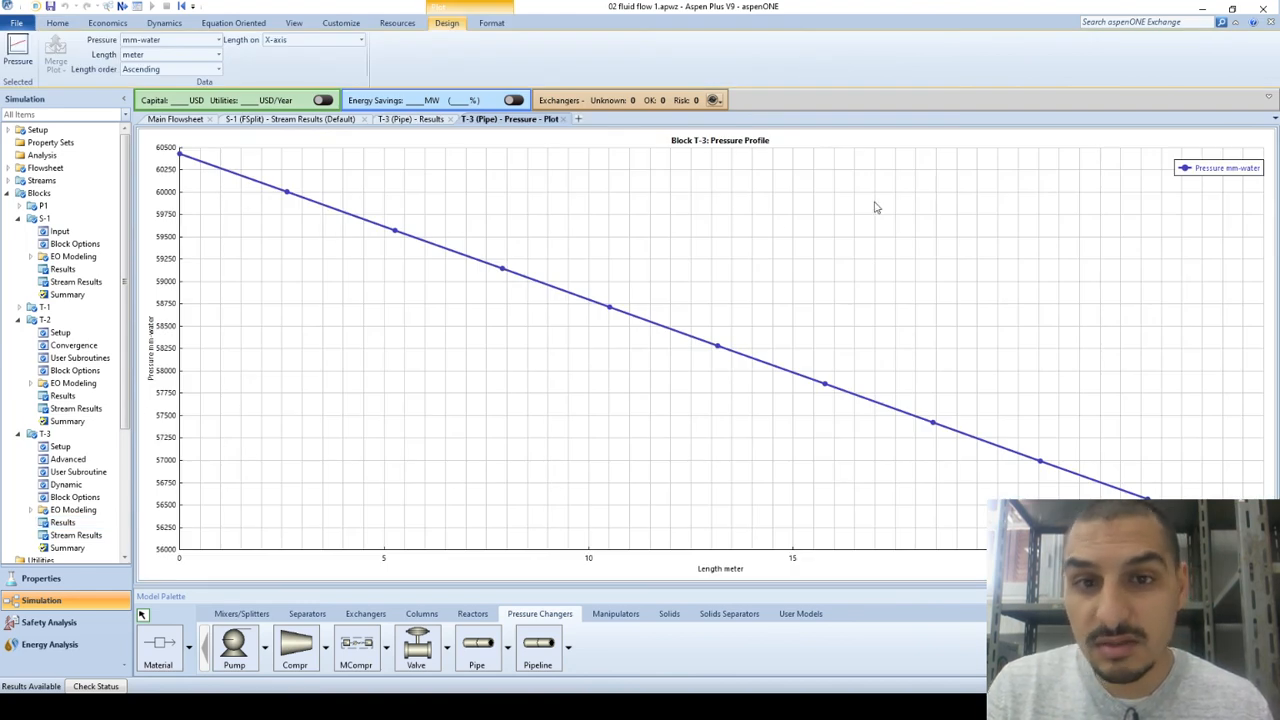
pyautogui.click(564, 124)
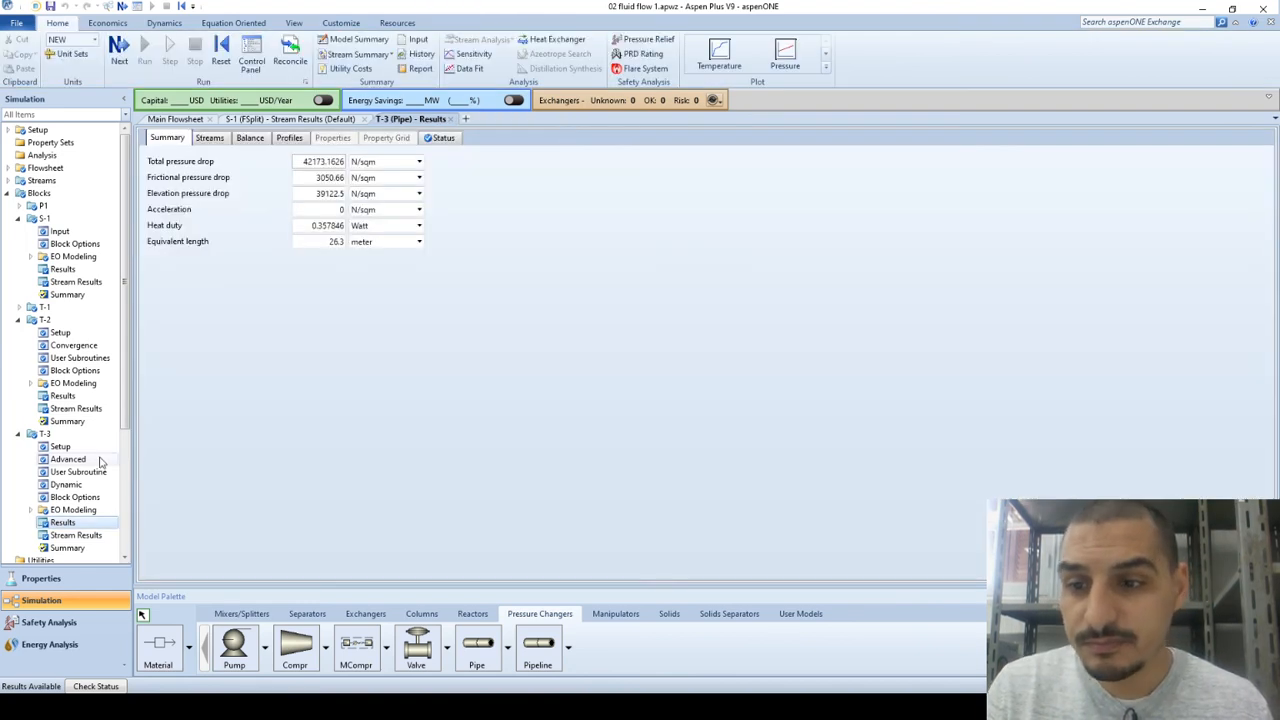
pyautogui.click(74, 536)
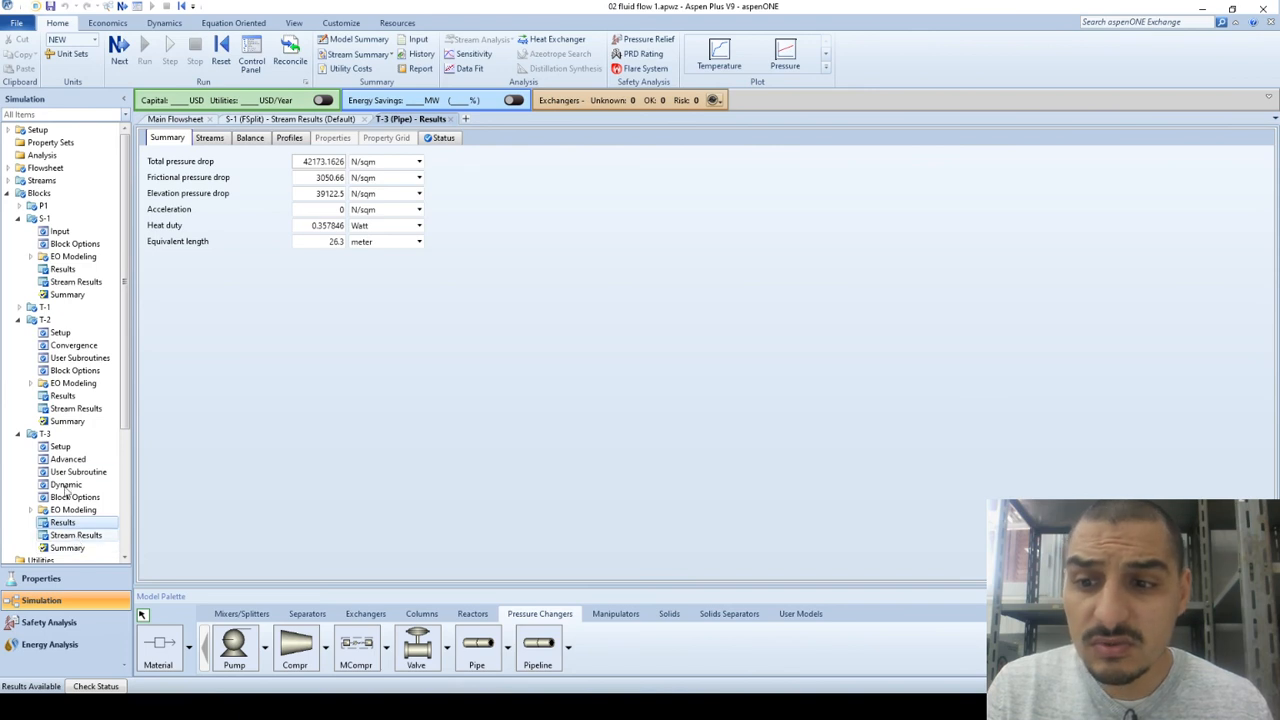
pyautogui.click(63, 523)
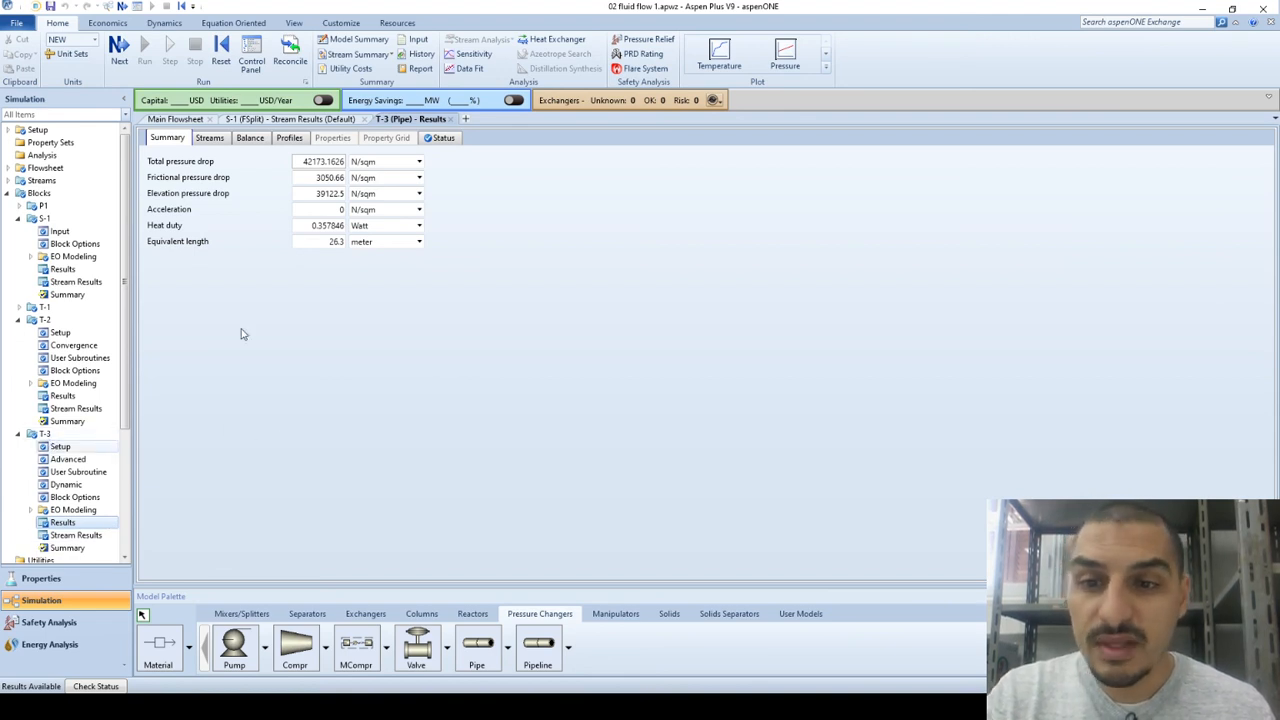
# Step: Set pipe T-3's pipe rise to 0 meter and rerun the simulation
pyautogui.click(272, 315)
pyautogui.write('0')
pyautogui.press('Return')
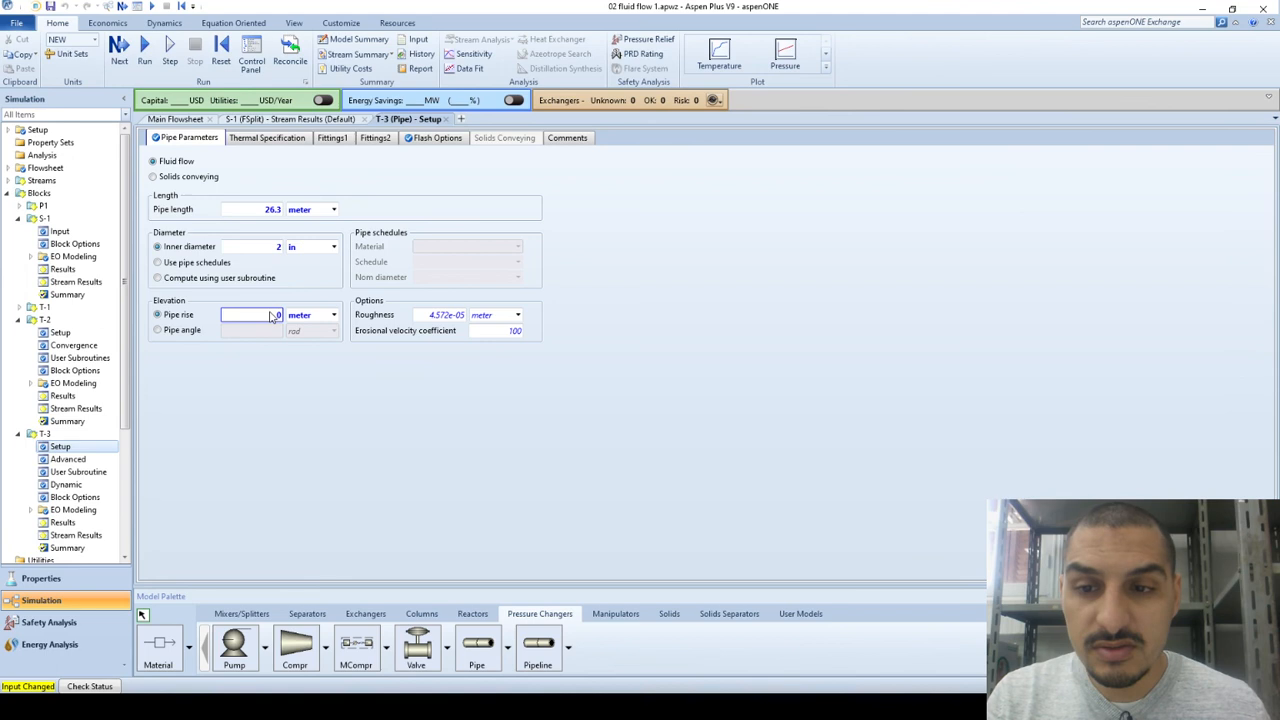
pyautogui.click(141, 50)
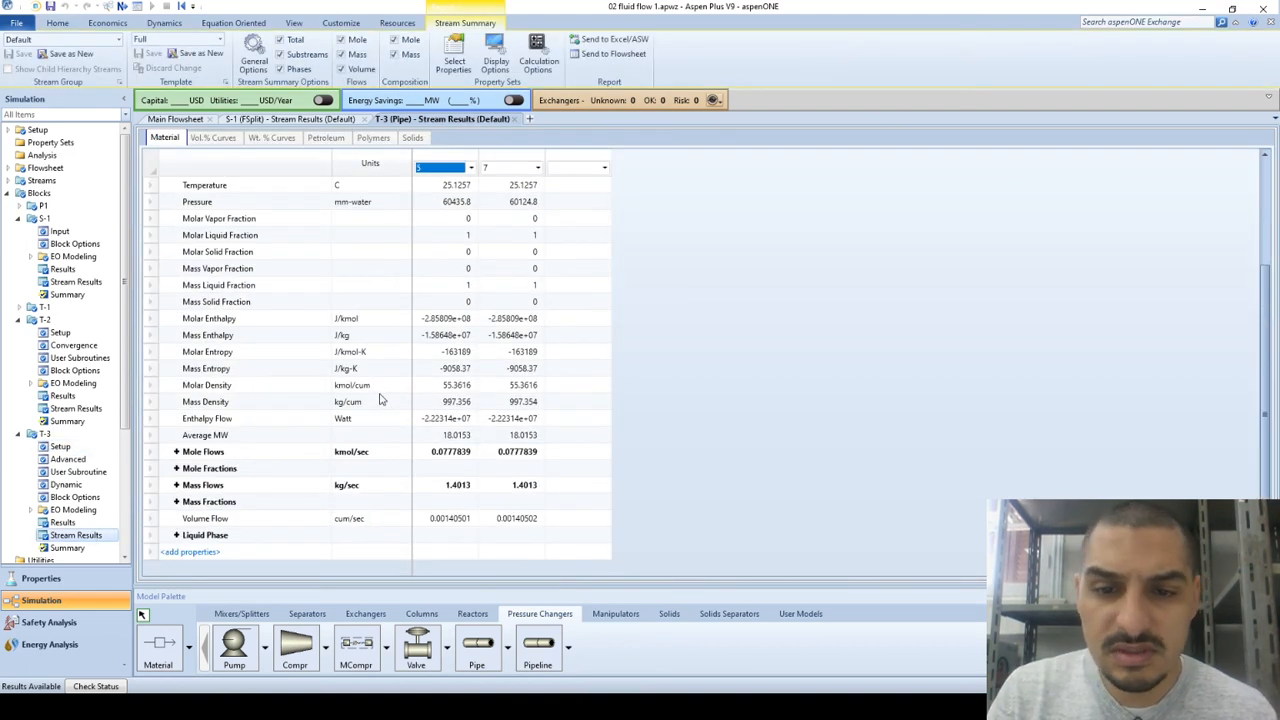
# Step: Review T-3's stream results, then open the pipe's results summary and its fluid flow profiles along the length
pyautogui.scroll(3, 380, 400)
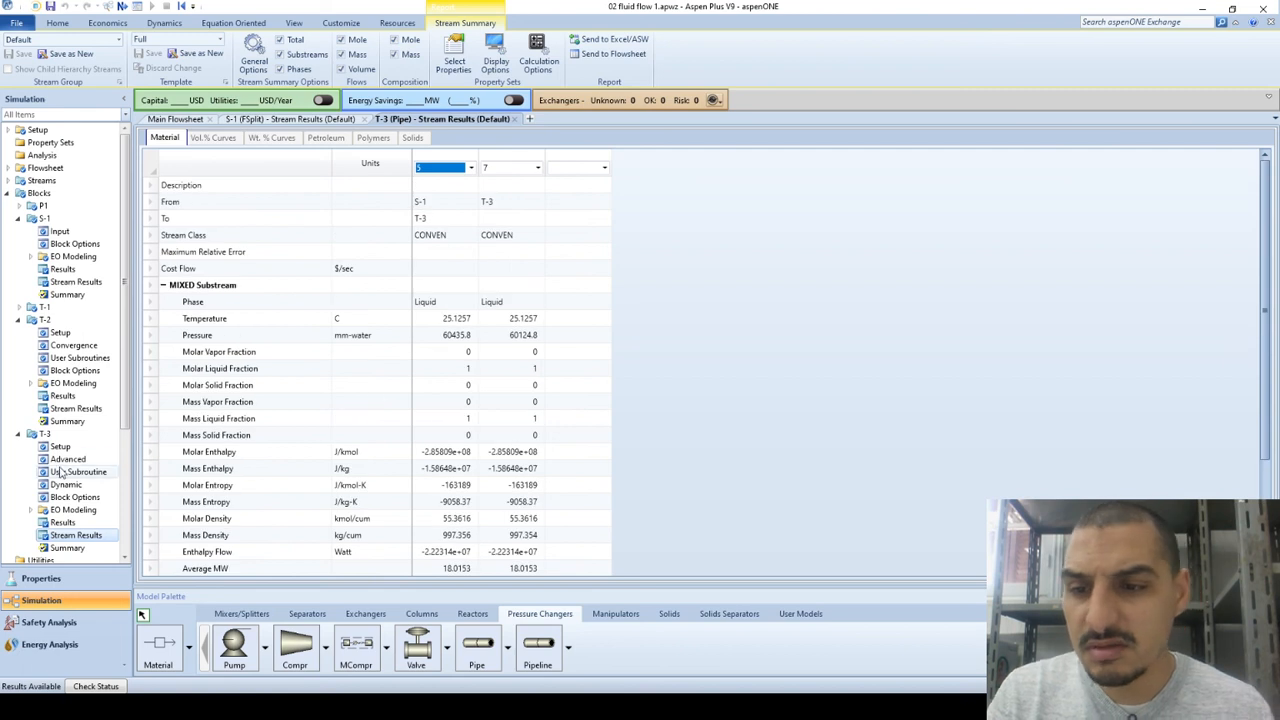
pyautogui.click(62, 522)
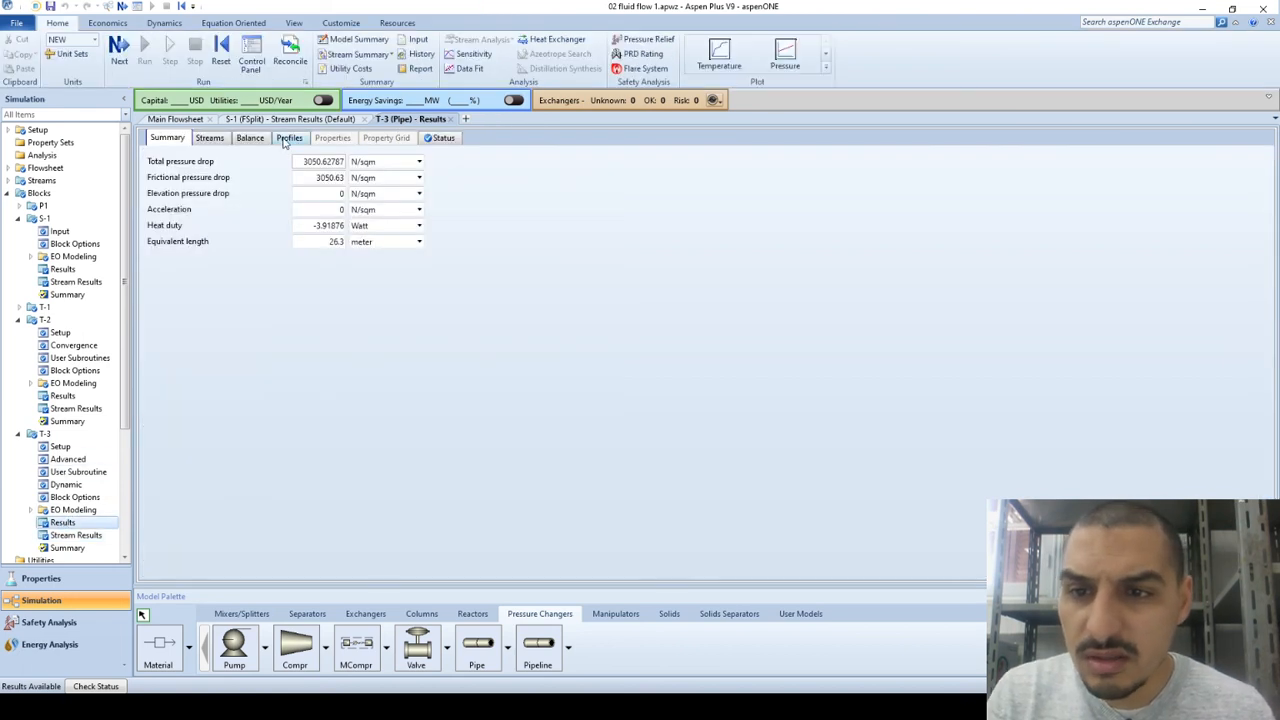
pyautogui.click(287, 139)
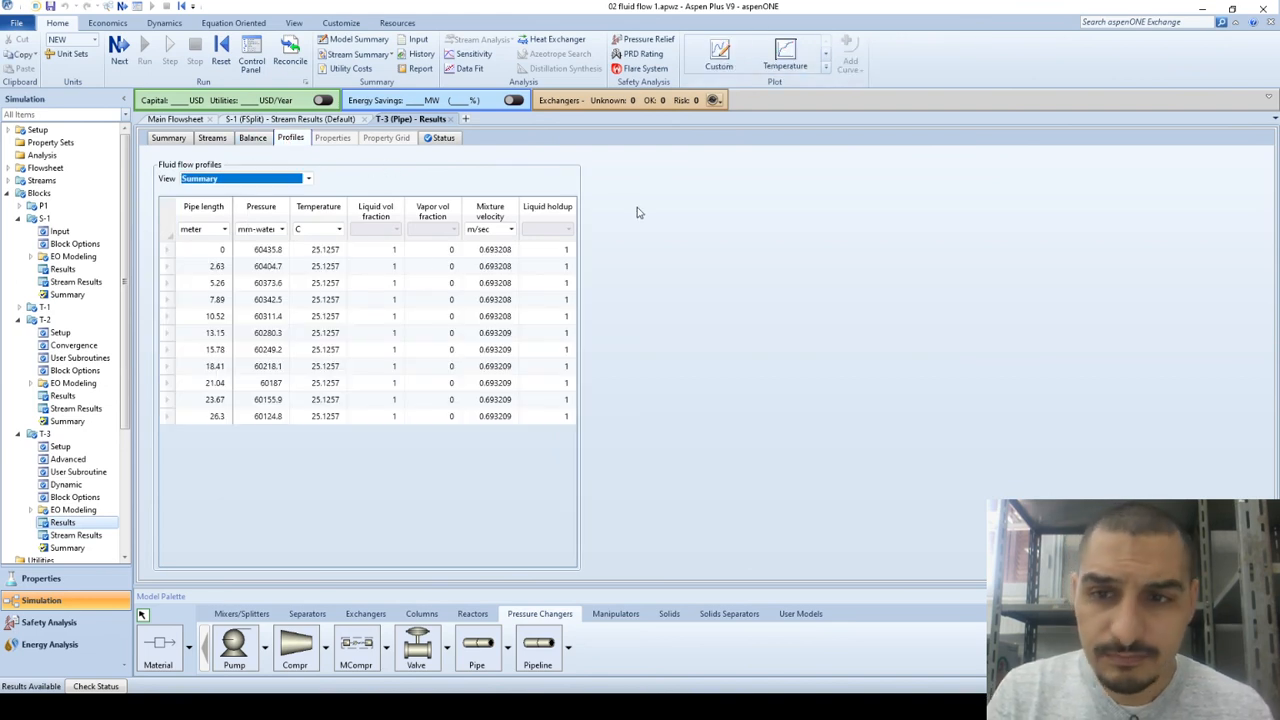
# Step: Switch to the Water Piping Network PDF in Adobe Acrobat Reader and review the pipelines specifications, pipe network flow diagram and feed specifications
pyautogui.hotkey('alt', 'Tab')
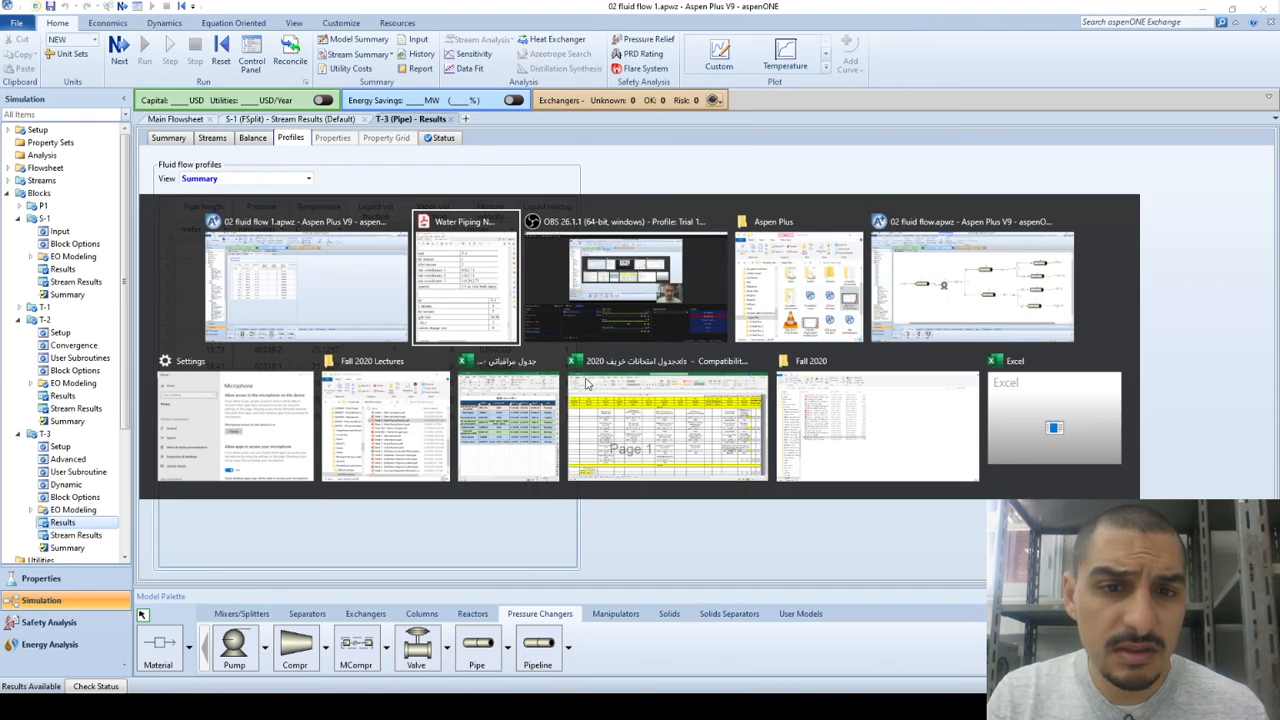
pyautogui.hotkey('alt', 'Tab')
pyautogui.hotkey('alt', 'Tab')
pyautogui.hotkey('alt', 'Tab')
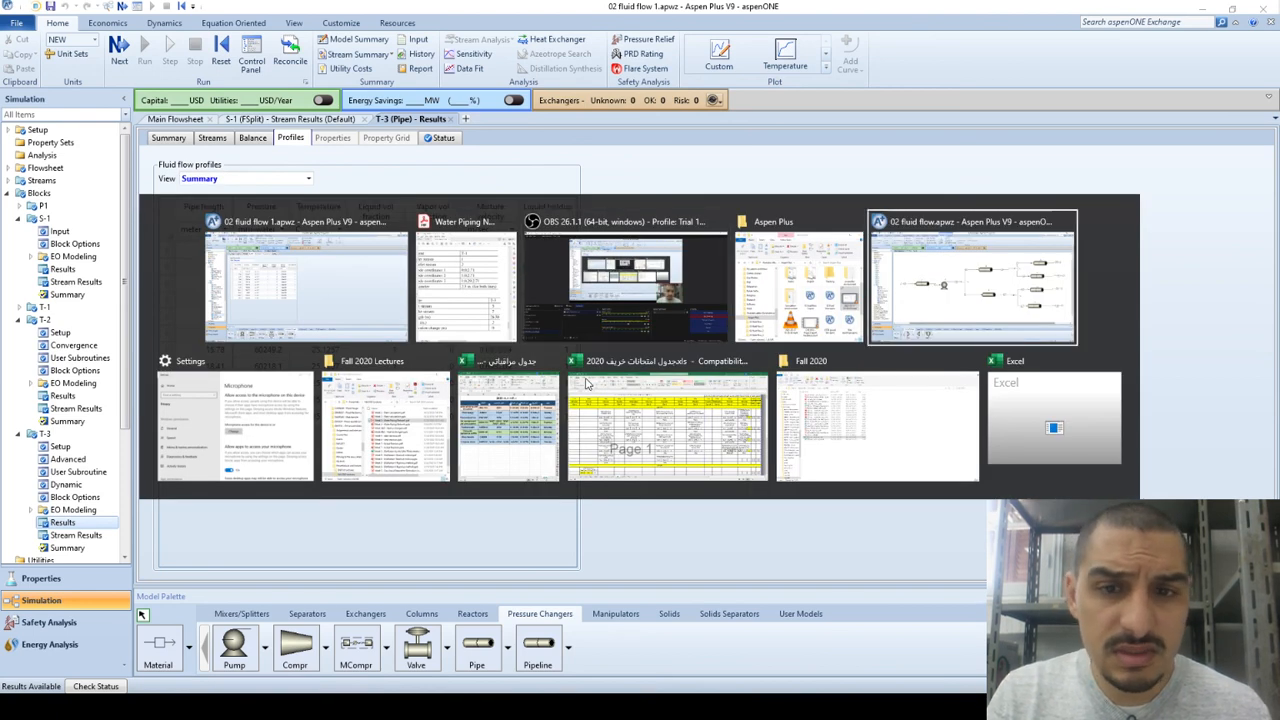
pyautogui.hotkey('alt', 'shift', 'Tab')
pyautogui.hotkey('alt', 'shift', 'Tab')
pyautogui.hotkey('alt', 'shift', 'Tab')
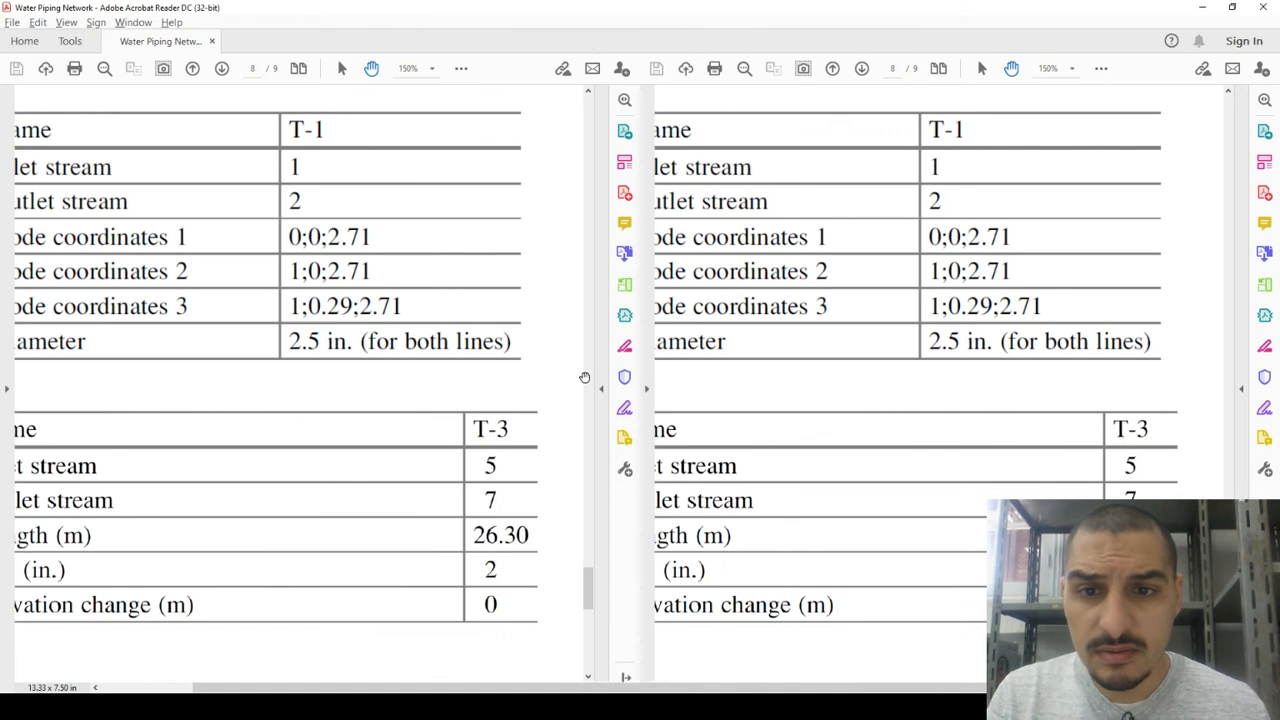
pyautogui.scroll(-3, 585, 377)
pyautogui.scroll(-1, 585, 377)
pyautogui.scroll(1, 585, 377)
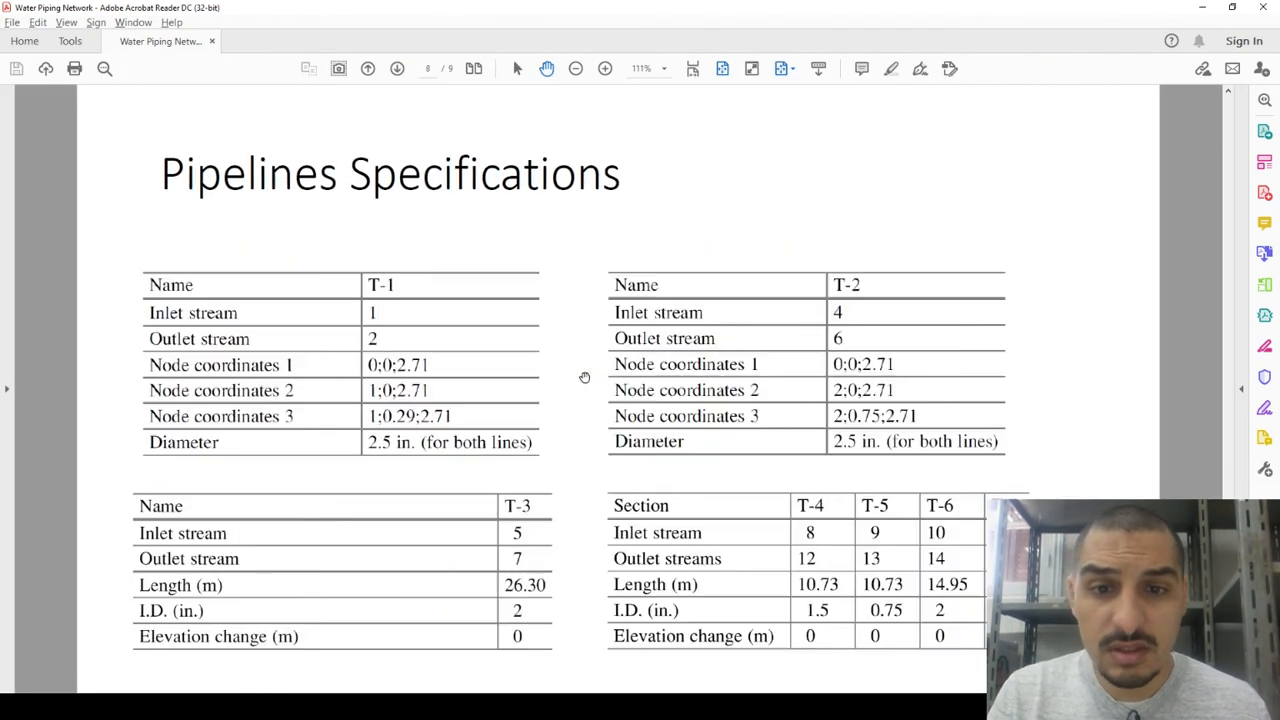
pyautogui.scroll(3, 585, 377)
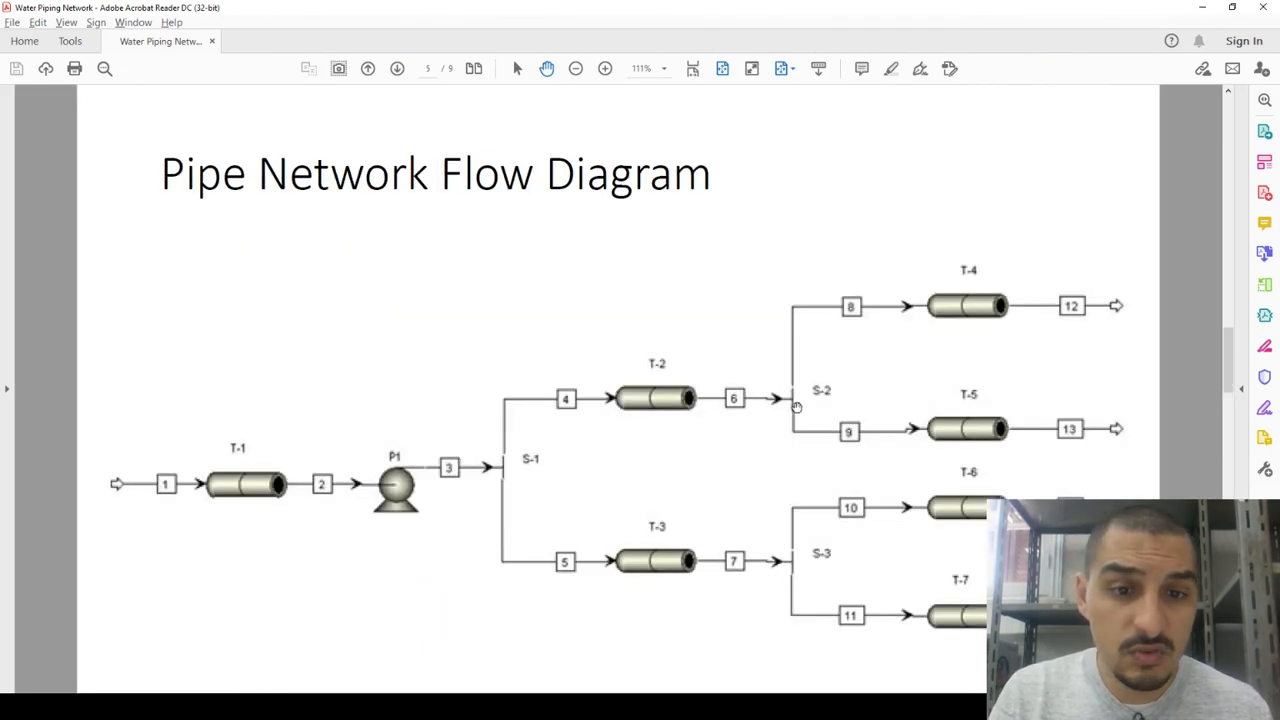
pyautogui.scroll(-3, 985, 636)
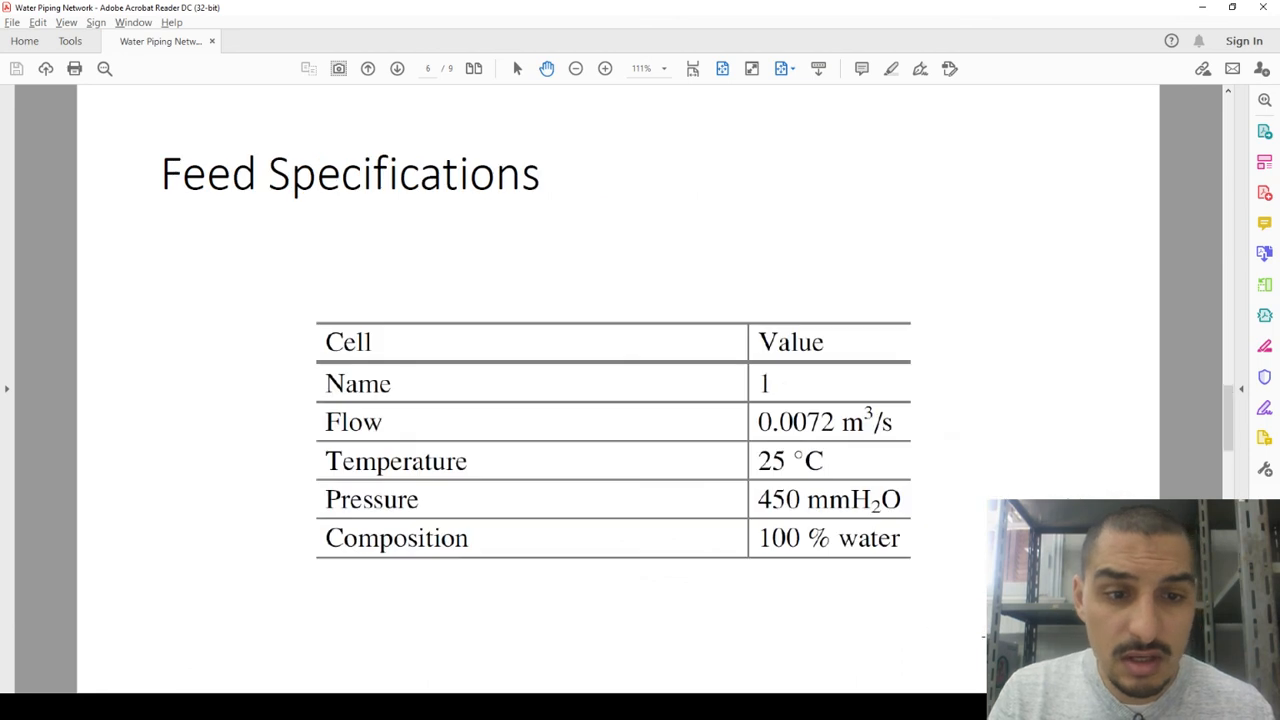